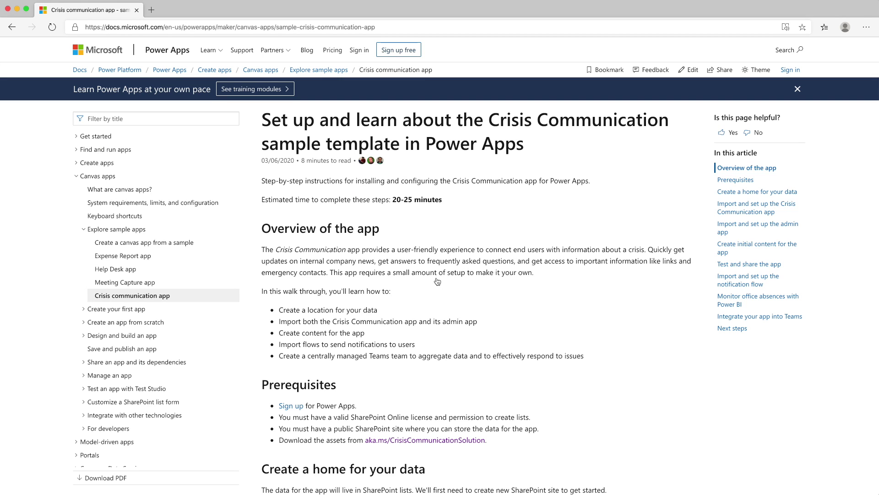
# Download all assets of the Crisis Communication solution from its GitHub page and open the downloaded zip package.
pyautogui.click(379, 440)
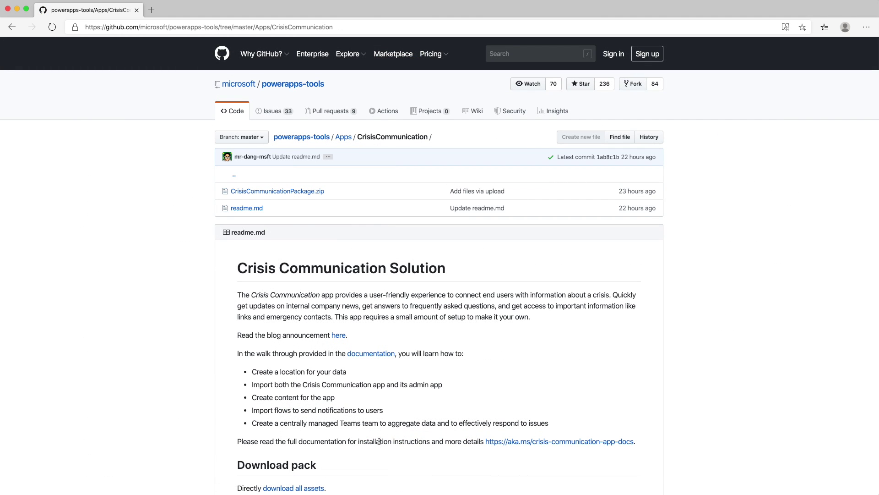
pyautogui.scroll(-2, 379, 440)
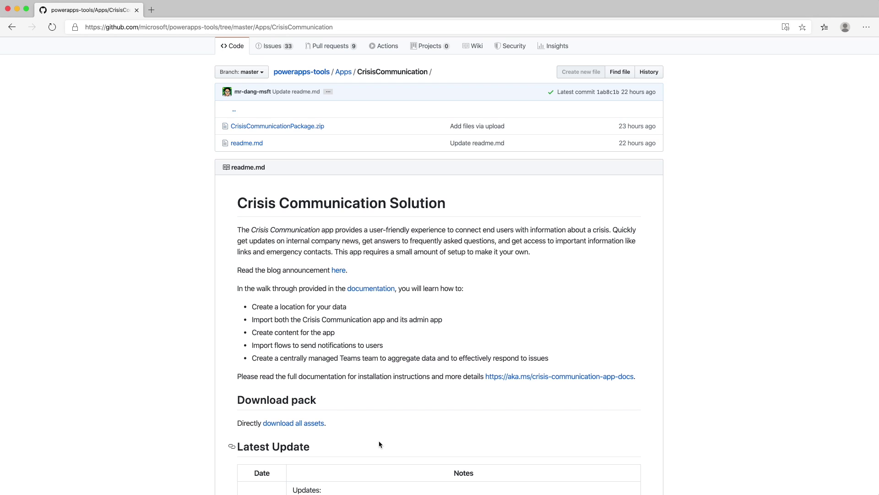
pyautogui.click(306, 424)
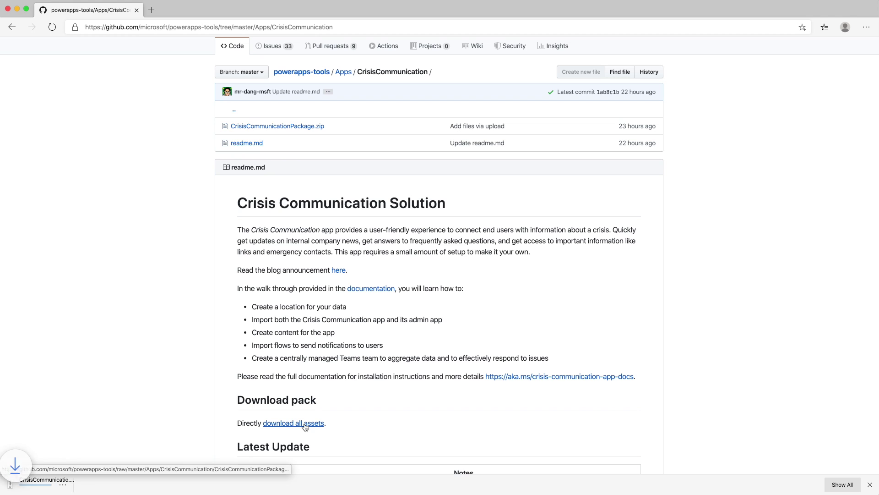
pyautogui.click(39, 482)
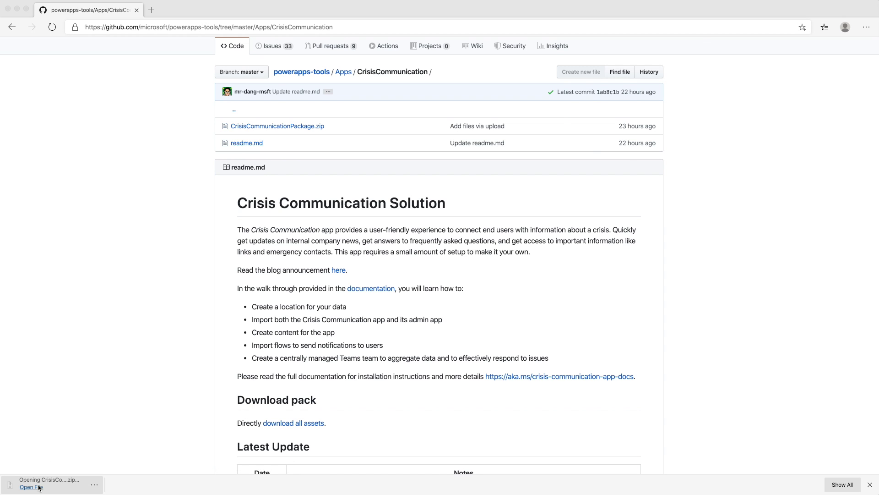
pyautogui.doubleClick(508, 55)
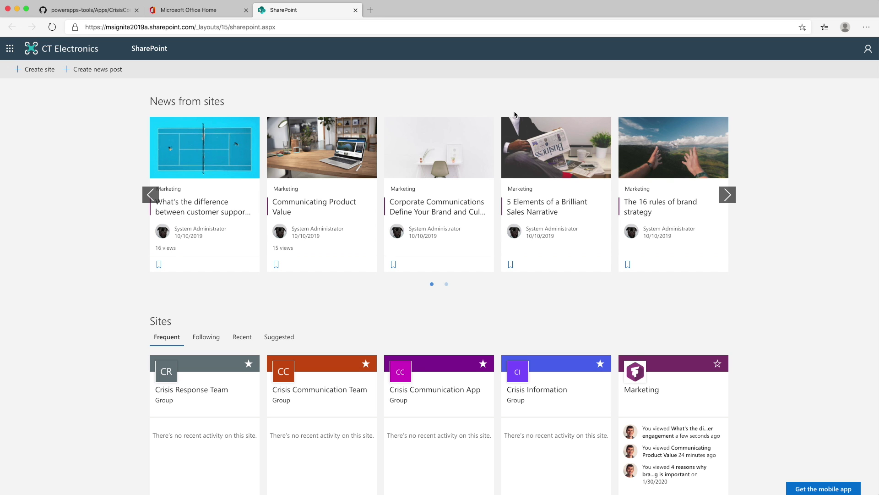
# Create a team site named Crisis Comms with public privacy, adding no extra owners or members.
pyautogui.click(27, 71)
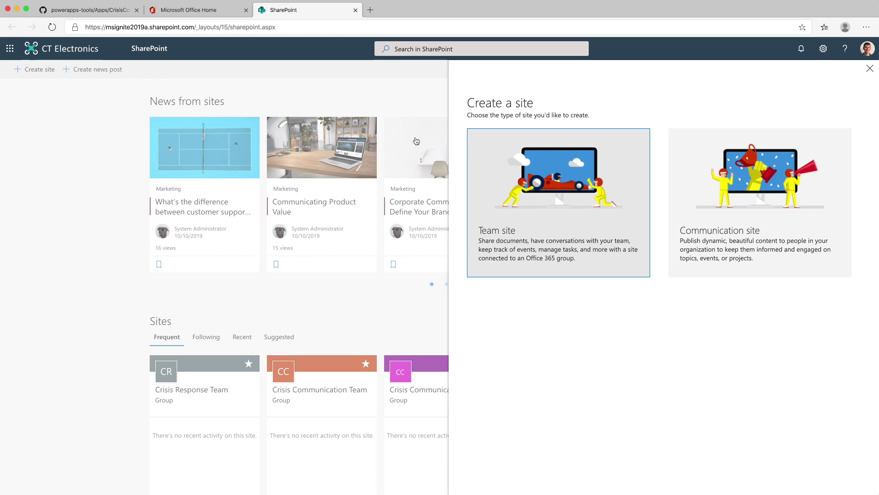
pyautogui.click(510, 191)
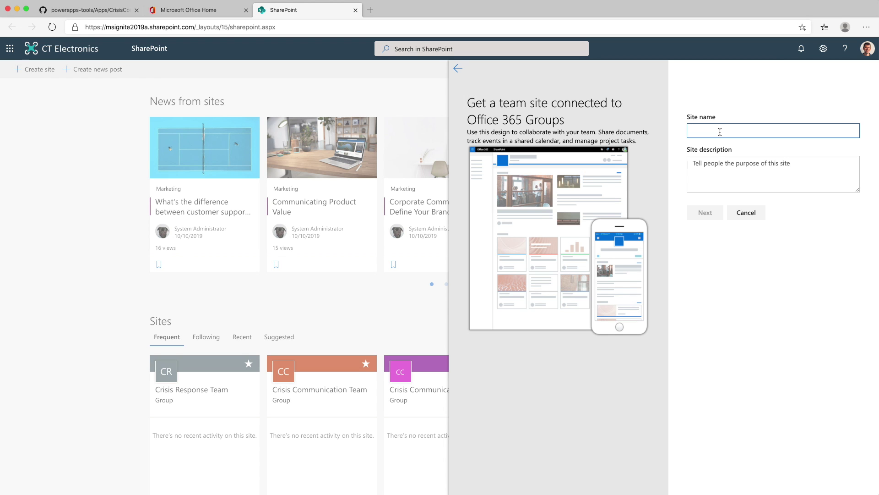
pyautogui.write('Crisis Comms')
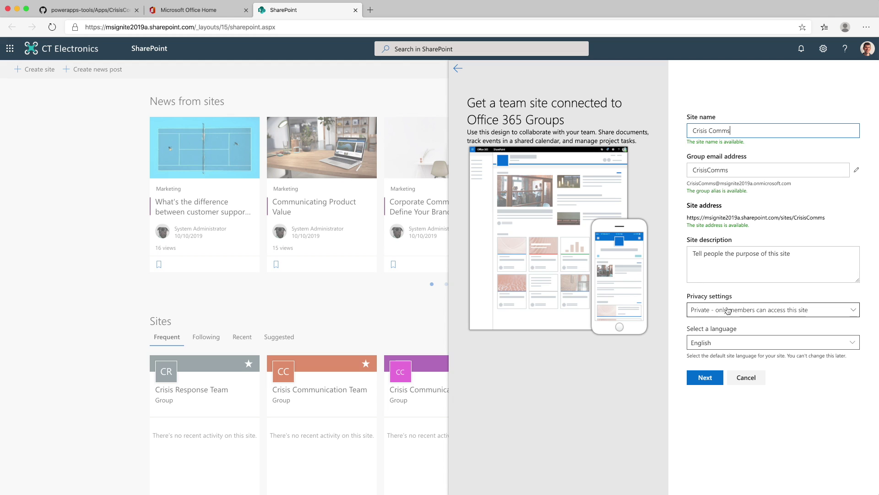
pyautogui.click(728, 310)
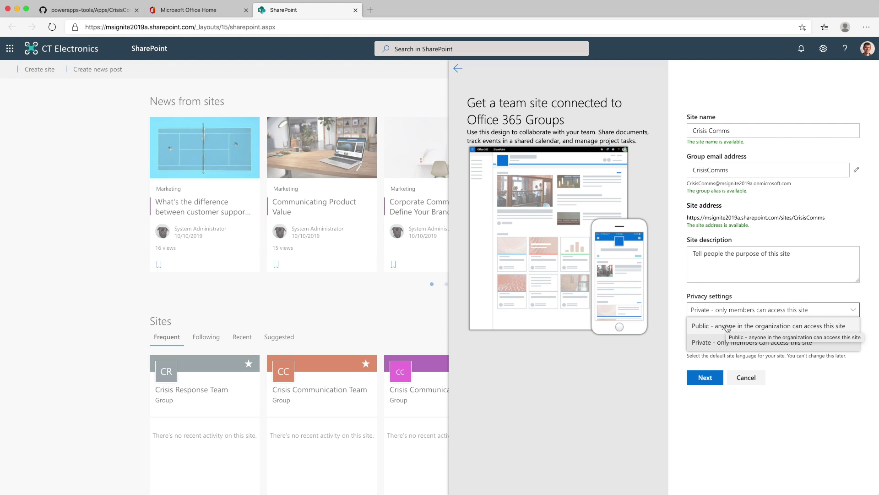
pyautogui.click(728, 326)
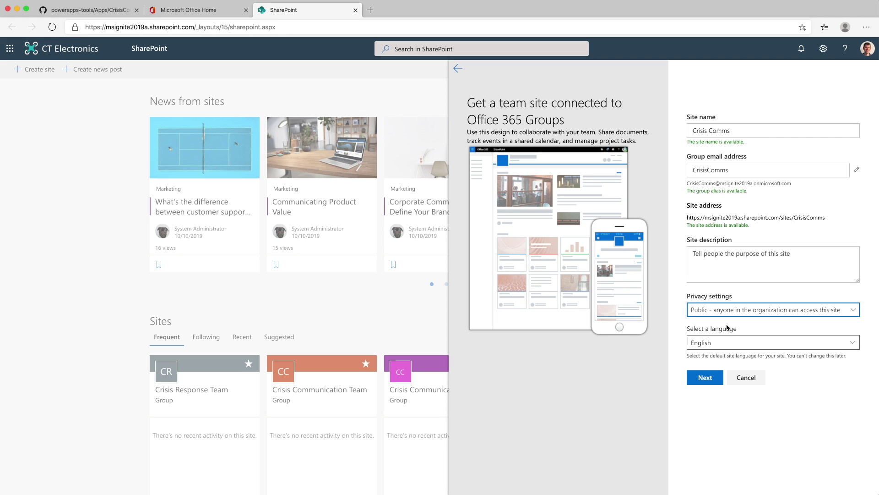
pyautogui.click(702, 379)
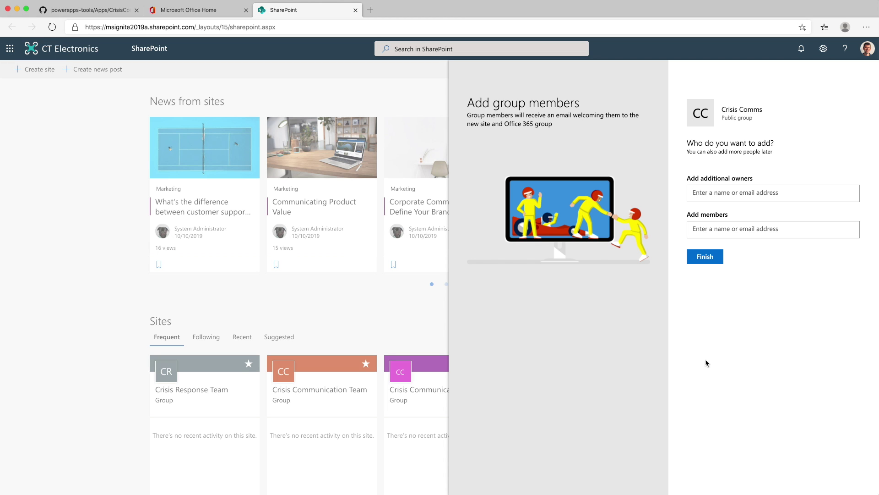
pyautogui.click(705, 257)
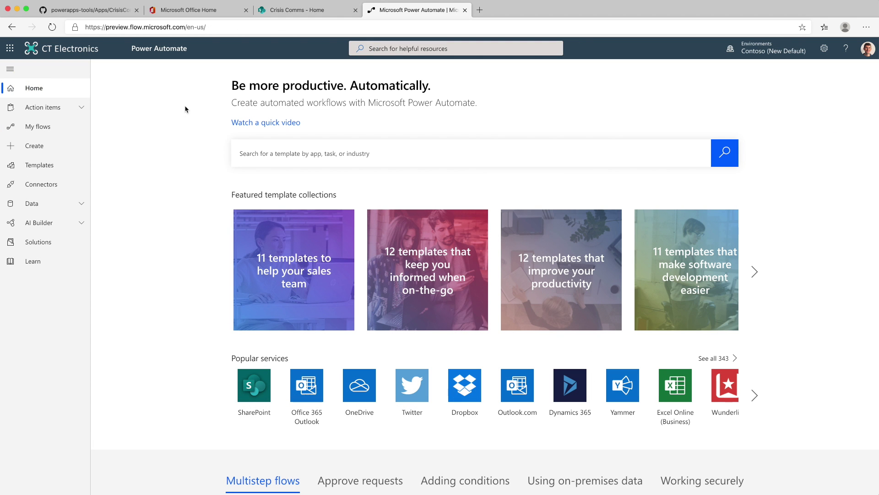
# Upload DeploySPLists.zip as a flow package to import and open the import setup of its SharePoint connection.
pyautogui.click(71, 130)
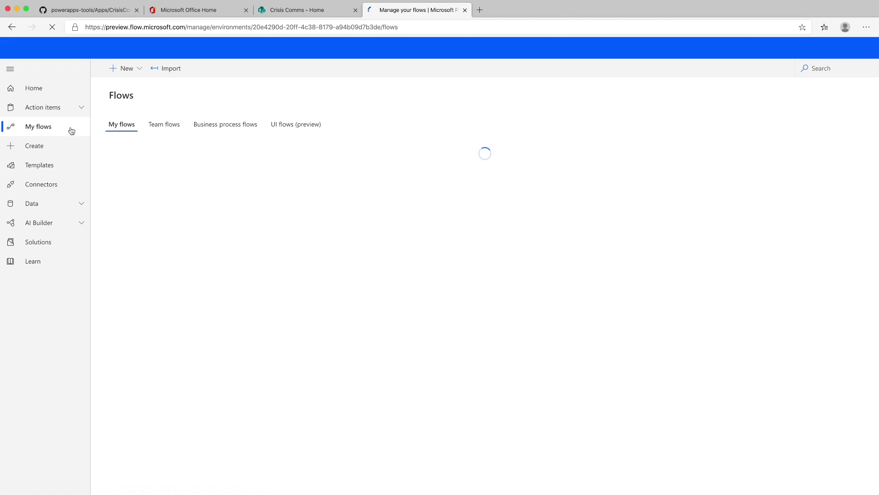
pyautogui.click(178, 70)
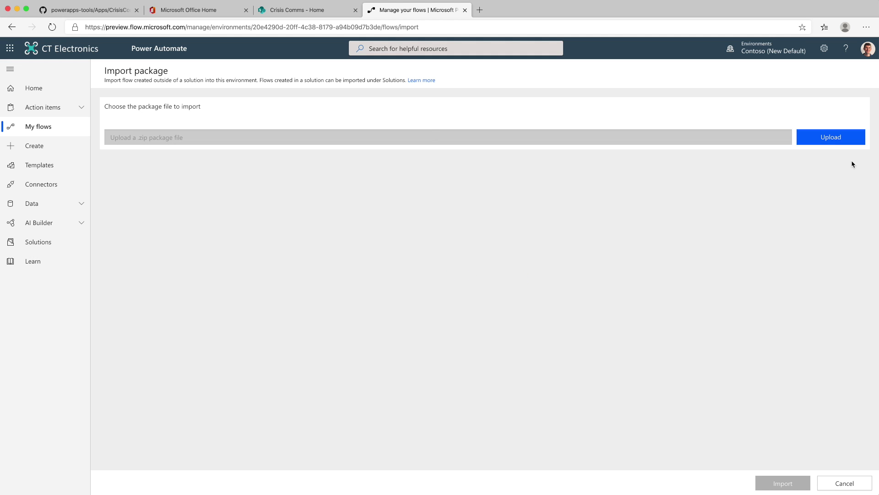
pyautogui.click(843, 141)
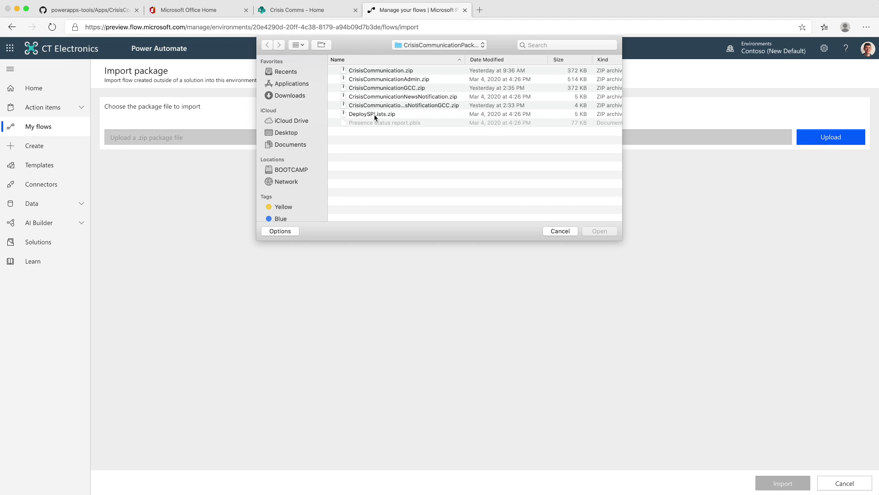
pyautogui.click(392, 115)
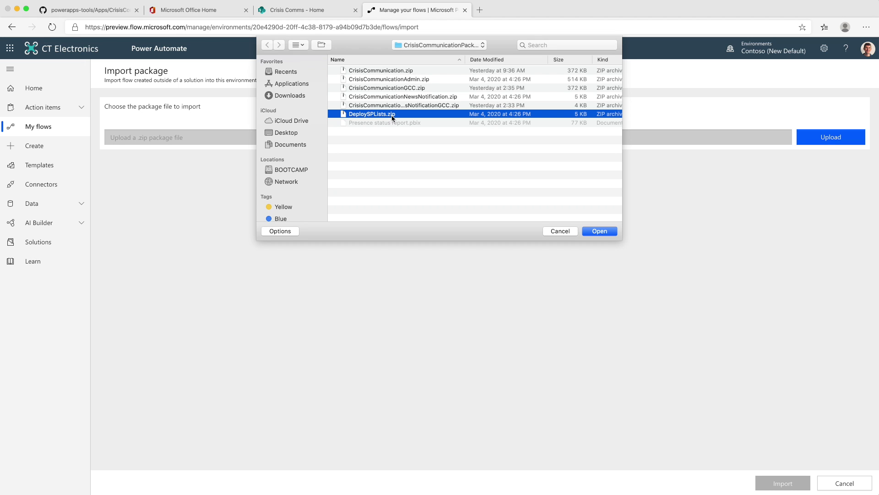
pyautogui.click(600, 231)
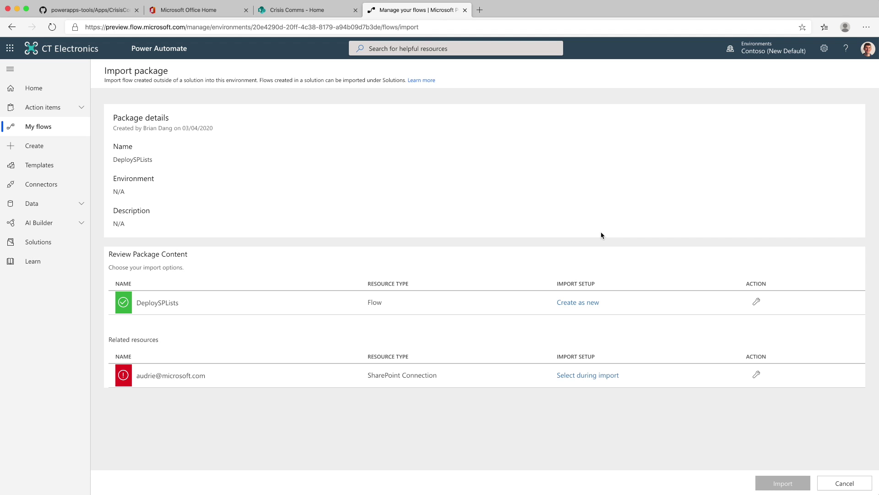
pyautogui.click(600, 376)
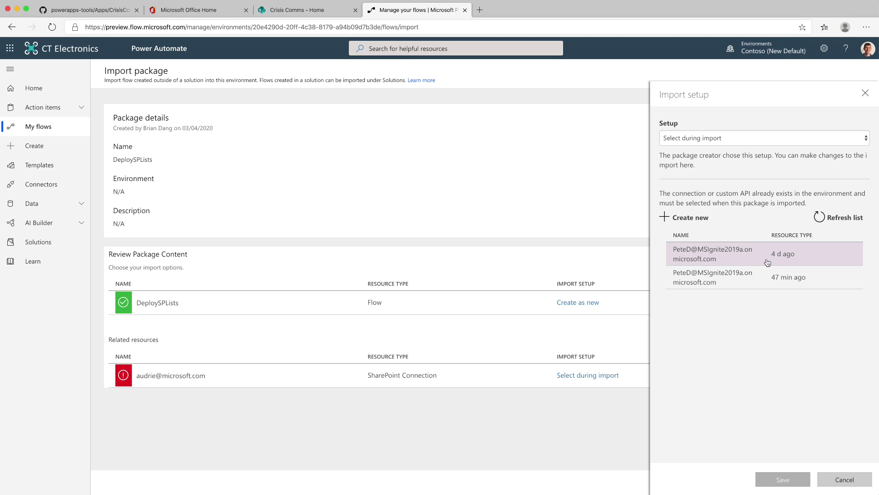
pyautogui.click(664, 218)
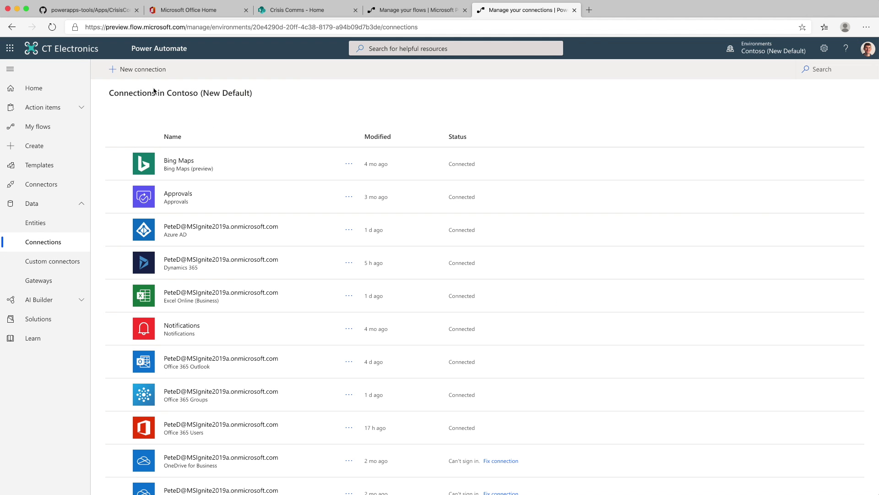
pyautogui.click(137, 73)
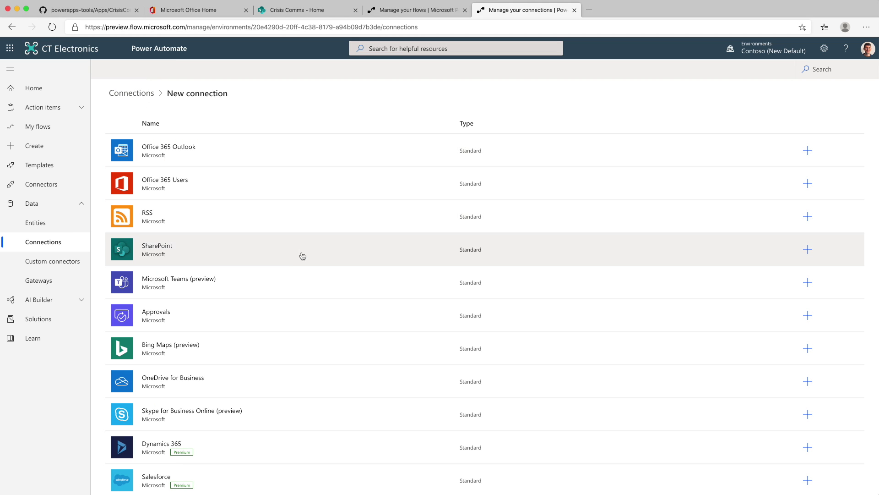
pyautogui.click(303, 256)
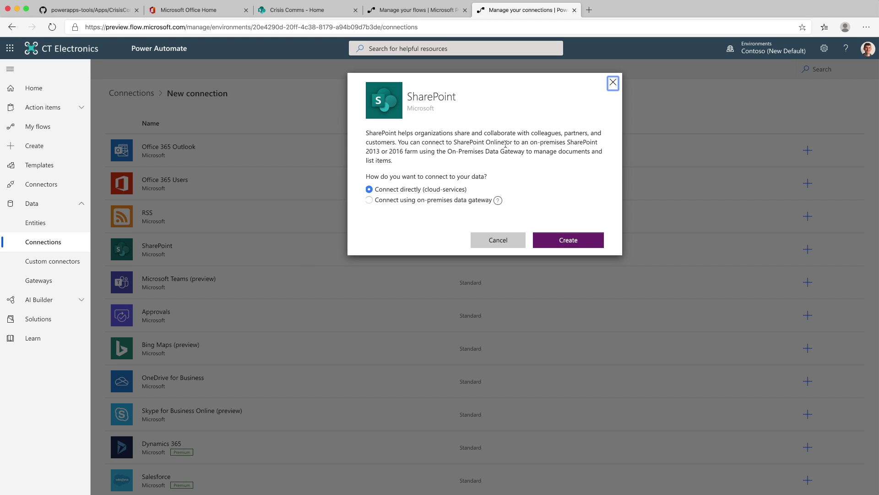
pyautogui.click(438, 13)
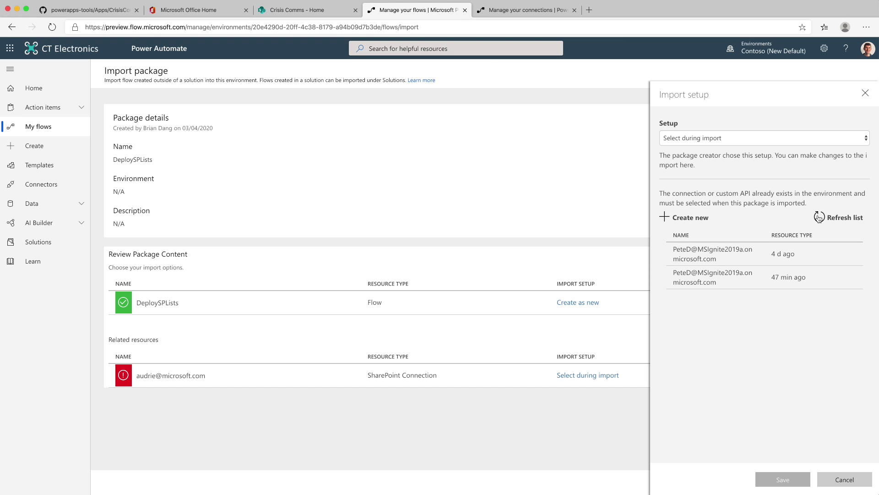
# Assign the first existing SharePoint connection to the DeploySPLists package, save the setup and import the package.
pyautogui.click(682, 255)
pyautogui.click(779, 480)
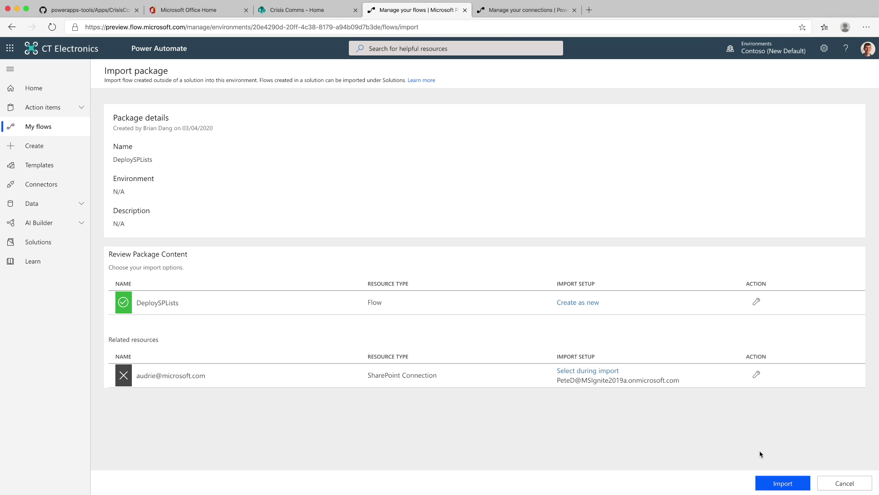
pyautogui.click(779, 483)
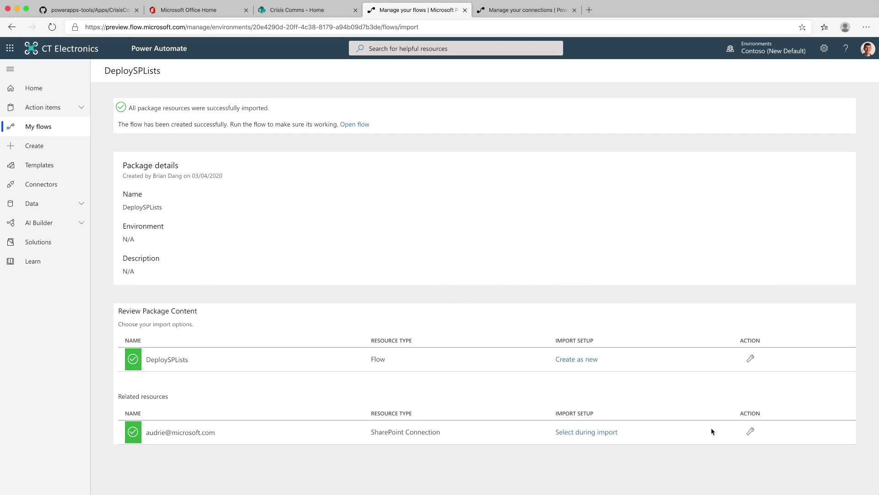
# Open the imported DeploySPLists flow and examine the actions inside its Admin List and News List scopes.
pyautogui.click(363, 126)
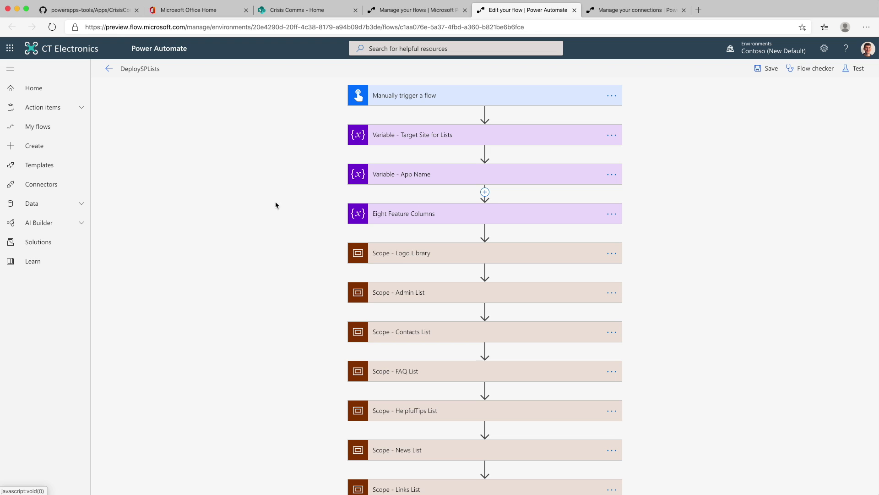
pyautogui.click(439, 295)
pyautogui.scroll(-13, 437, 328)
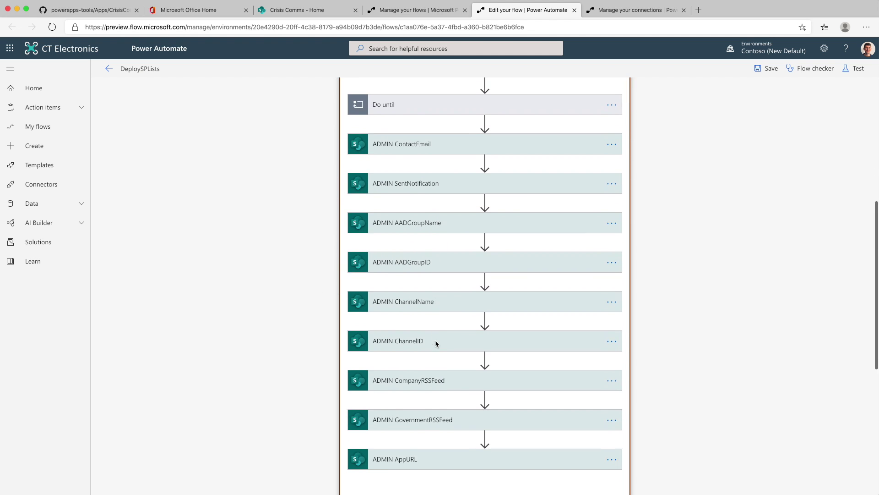
pyautogui.click(426, 363)
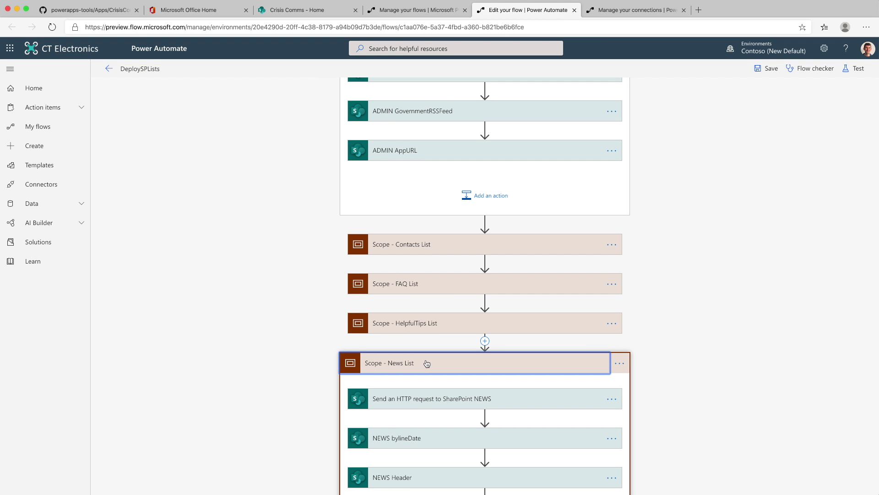
pyautogui.scroll(-3, 426, 364)
pyautogui.scroll(-2, 426, 364)
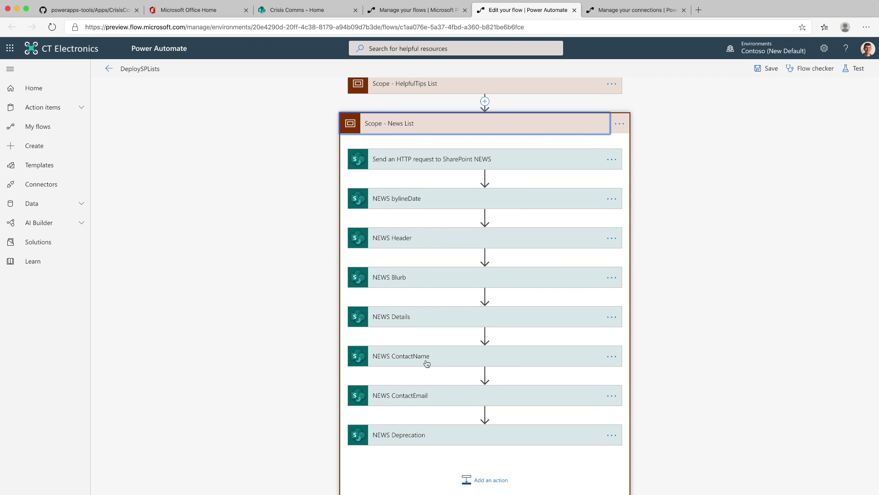
pyautogui.scroll(15, 427, 363)
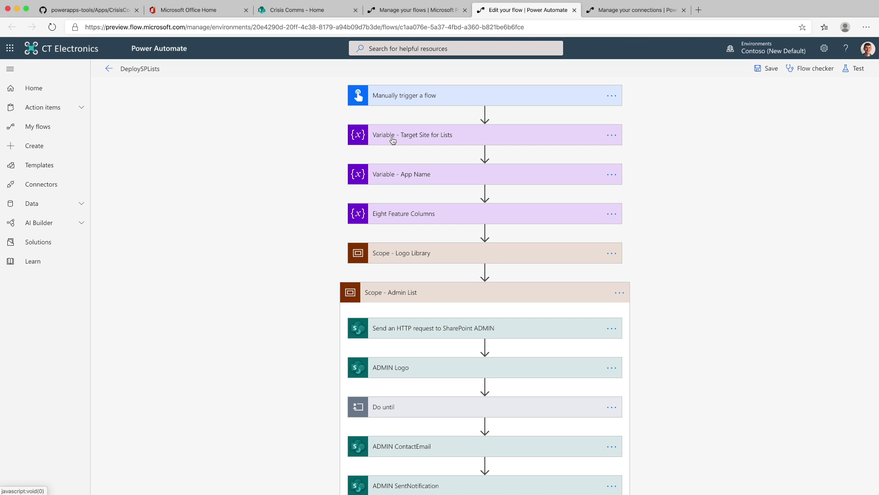
pyautogui.click(419, 140)
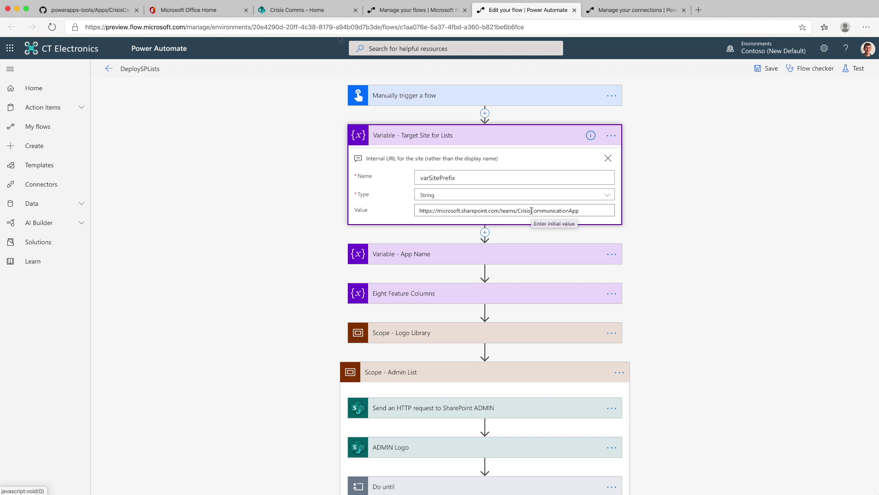
pyautogui.click(316, 12)
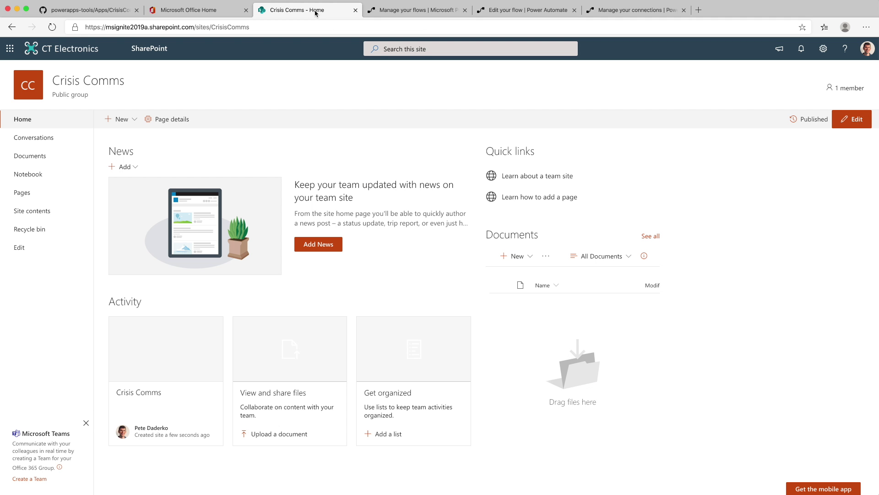
pyautogui.click(290, 28)
pyautogui.hotkey('ctrl', 'c')
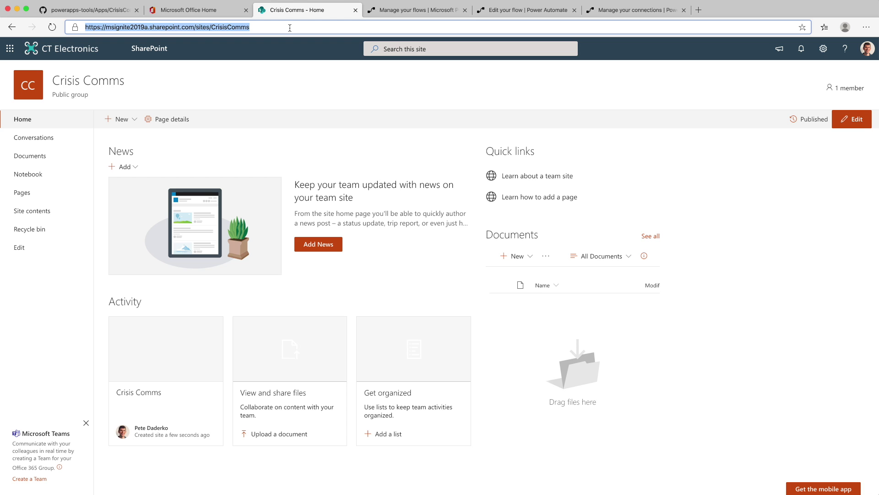
pyautogui.click(491, 11)
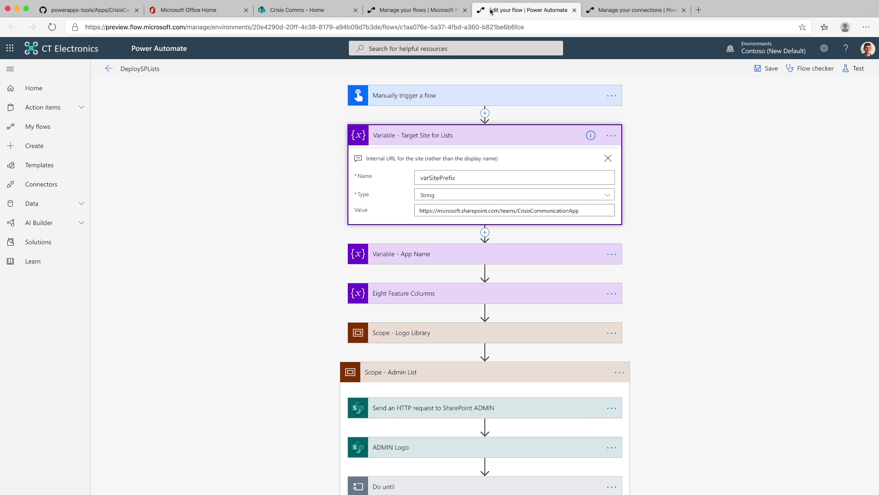
pyautogui.click(433, 211)
pyautogui.hotkey('ctrl', 'a')
pyautogui.hotkey('ctrl', 'v')
pyautogui.click(605, 236)
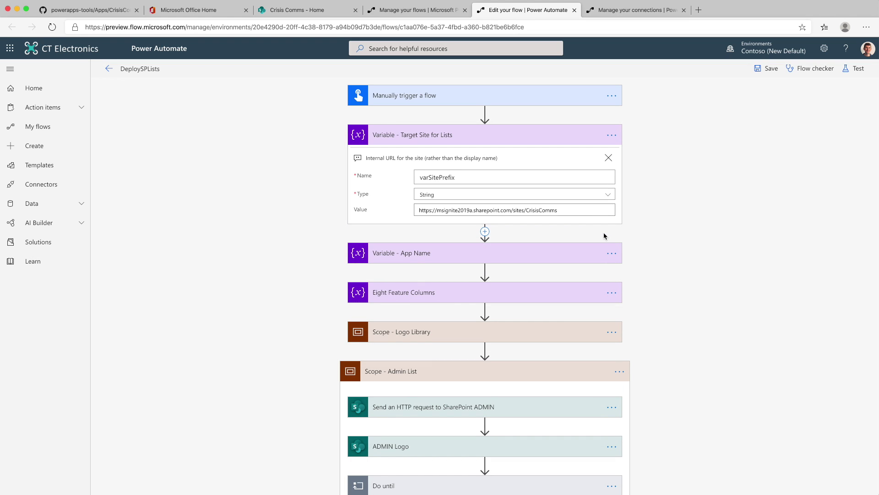
pyautogui.click(768, 69)
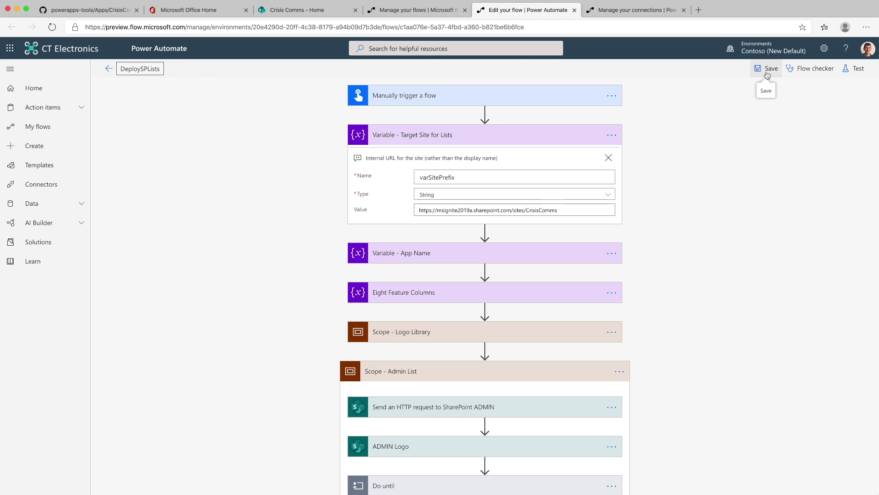
# Return to the DeploySPLists flow's details, run the flow and close the run confirmation.
pyautogui.click(108, 68)
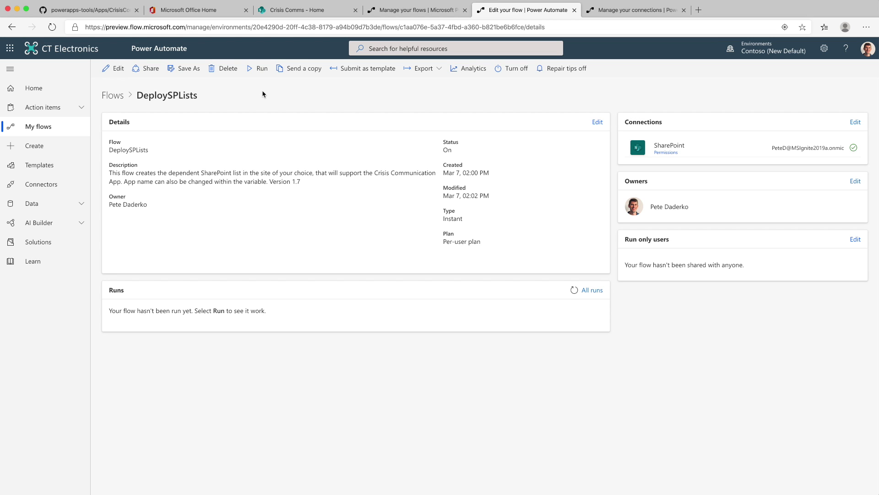
pyautogui.click(259, 69)
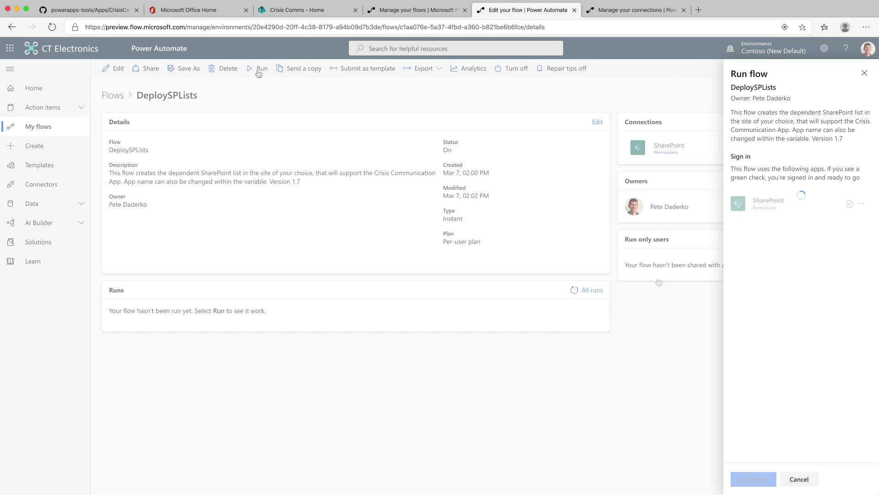
pyautogui.click(752, 479)
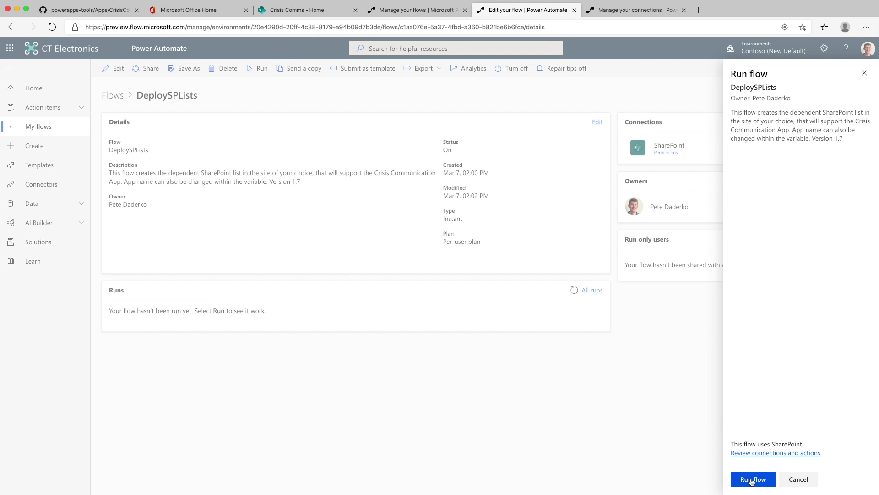
pyautogui.click(751, 479)
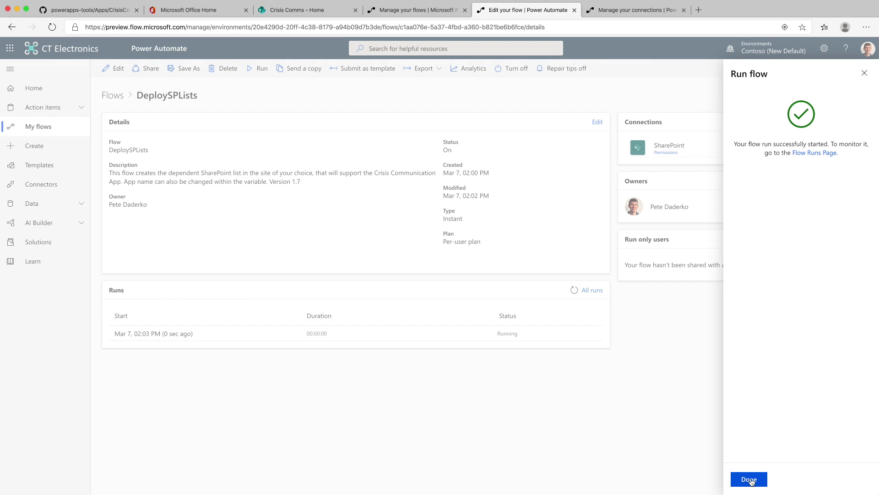
pyautogui.click(750, 479)
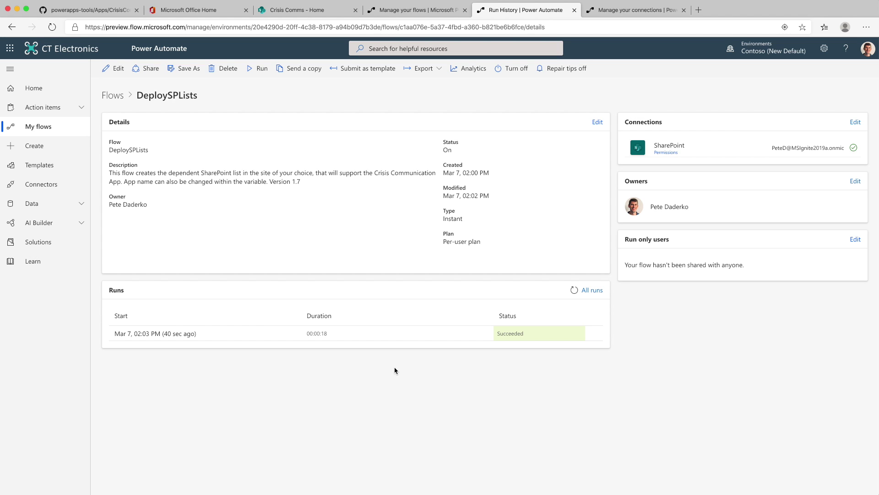
# Examine the Crisis Comms site contents for the deployed lists and the available view columns of the CI_CompanyNews list.
pyautogui.click(297, 10)
pyautogui.click(59, 214)
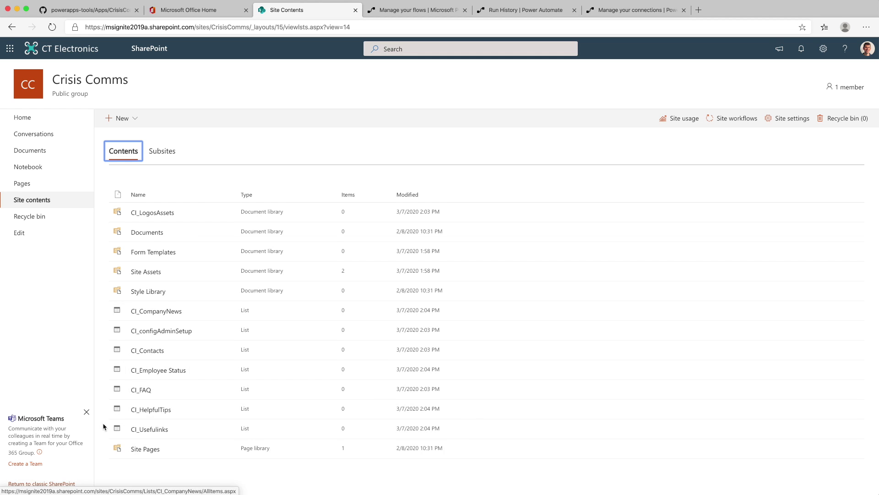
pyautogui.click(156, 311)
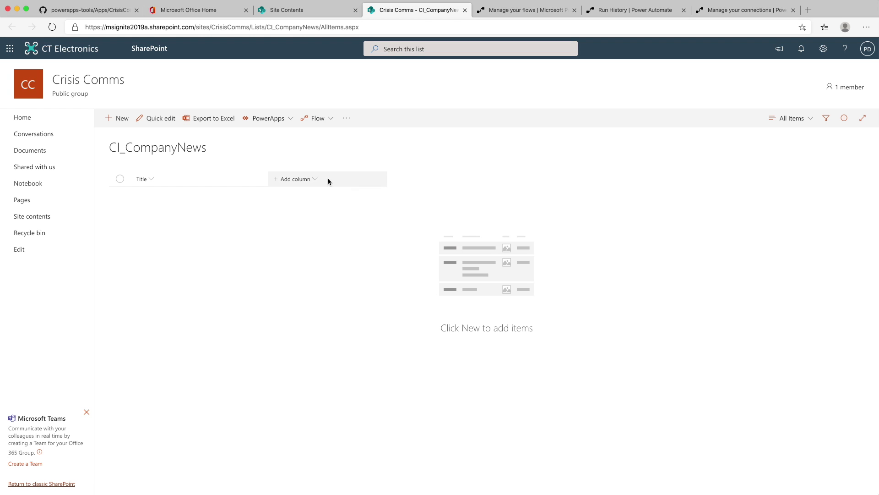
pyautogui.click(295, 179)
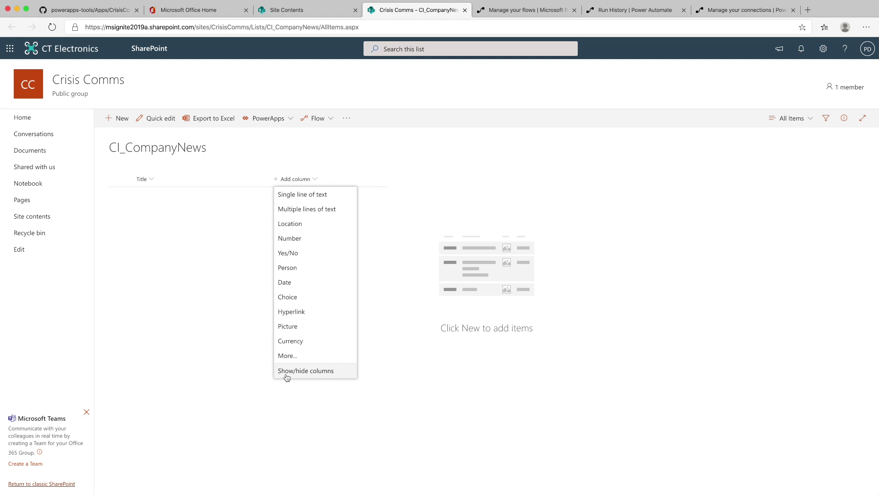
pyautogui.click(287, 374)
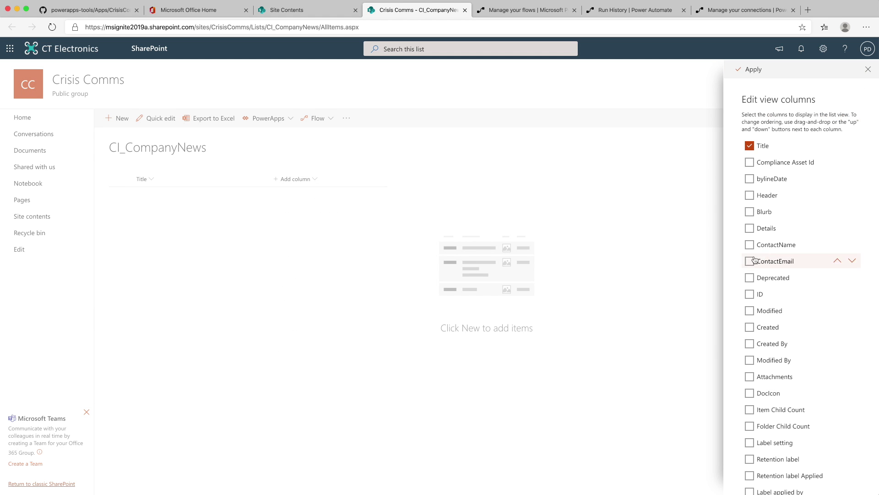
pyautogui.scroll(-2, 773, 245)
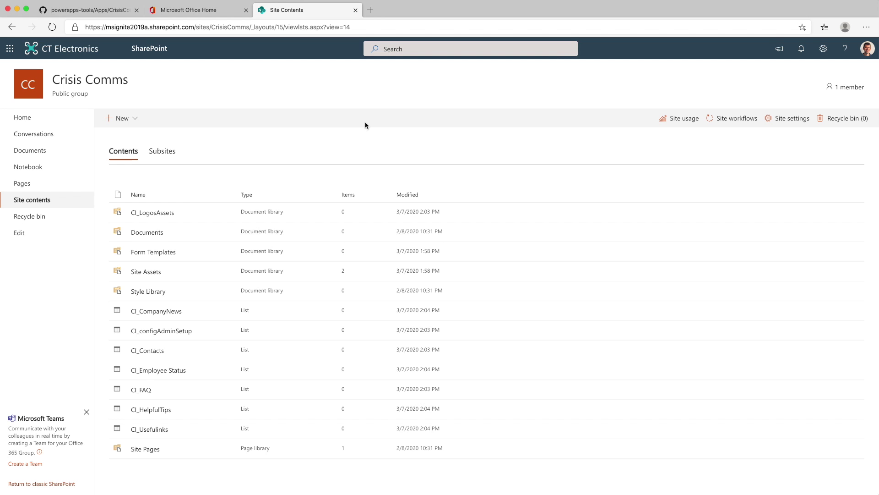
# Go to make.powerapps.com in a new browser tab and show the environment's apps.
pyautogui.press('super+t')
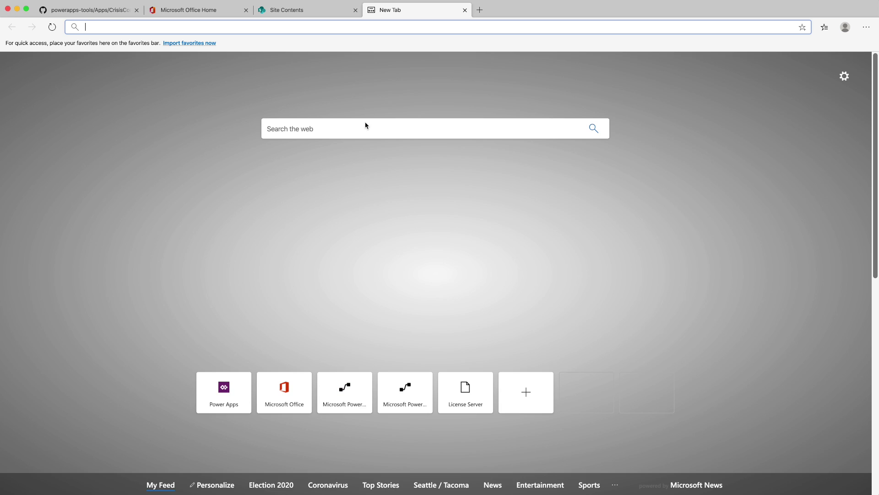
pyautogui.write('make.power')
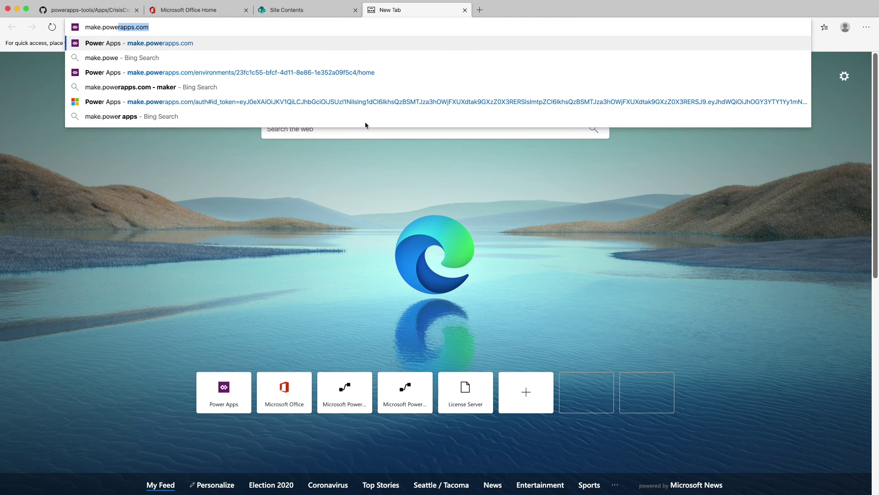
pyautogui.press('Return')
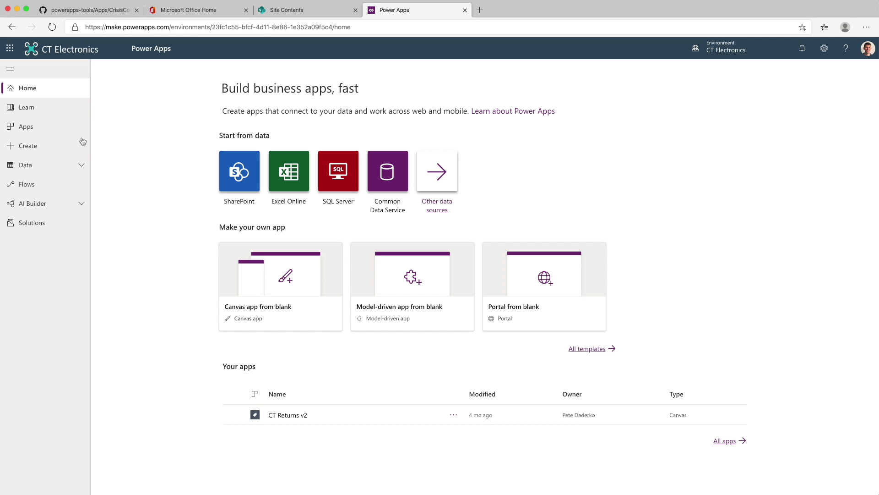
pyautogui.click(51, 129)
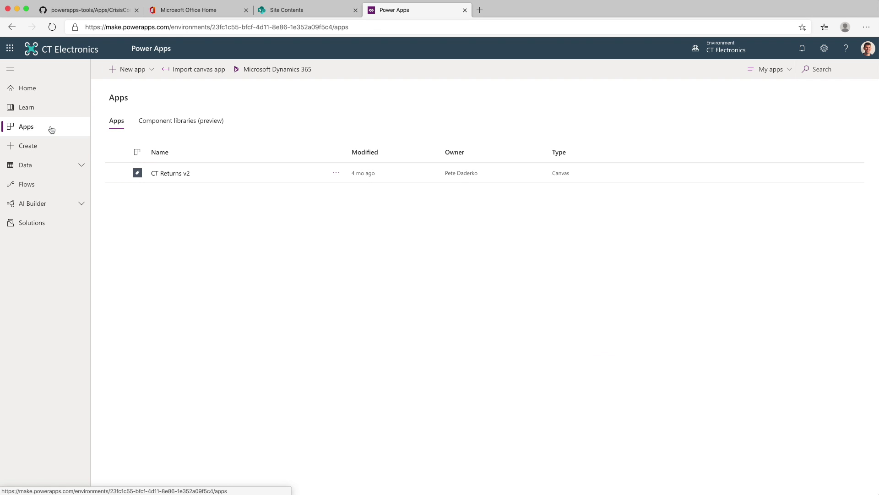
# Start a canvas app import and upload the CrisisCommunication.zip package.
pyautogui.click(197, 69)
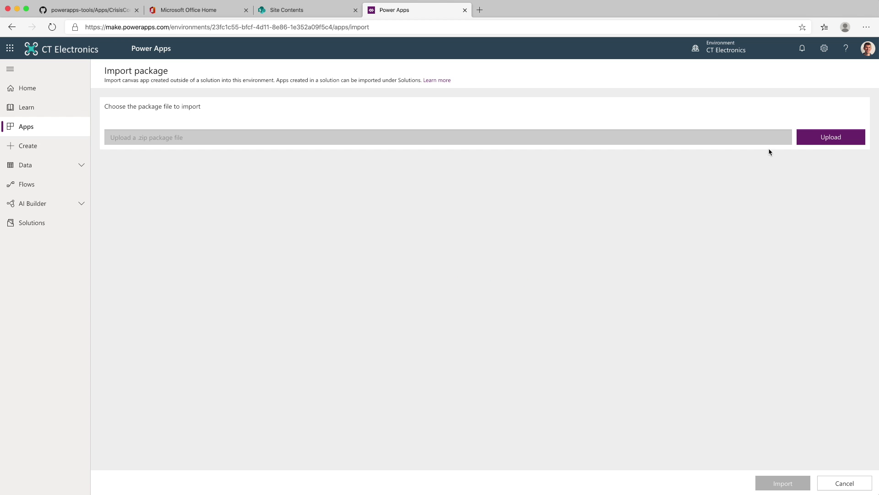
pyautogui.click(823, 140)
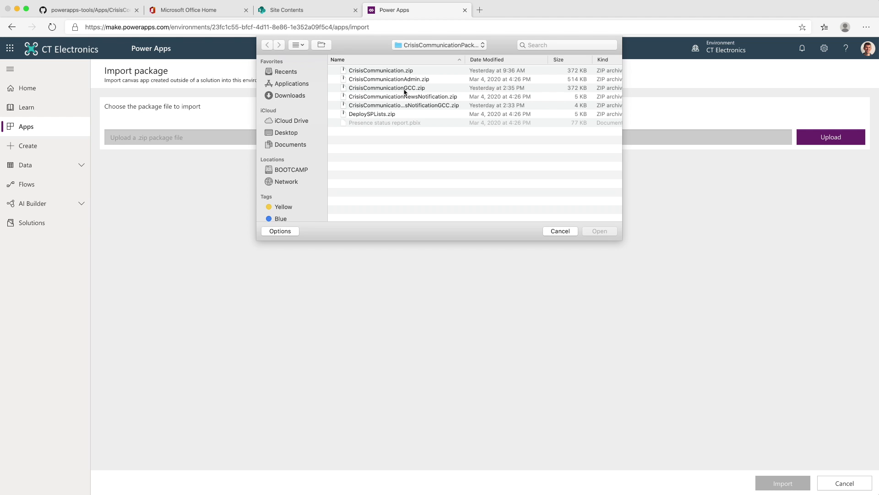
pyautogui.click(398, 71)
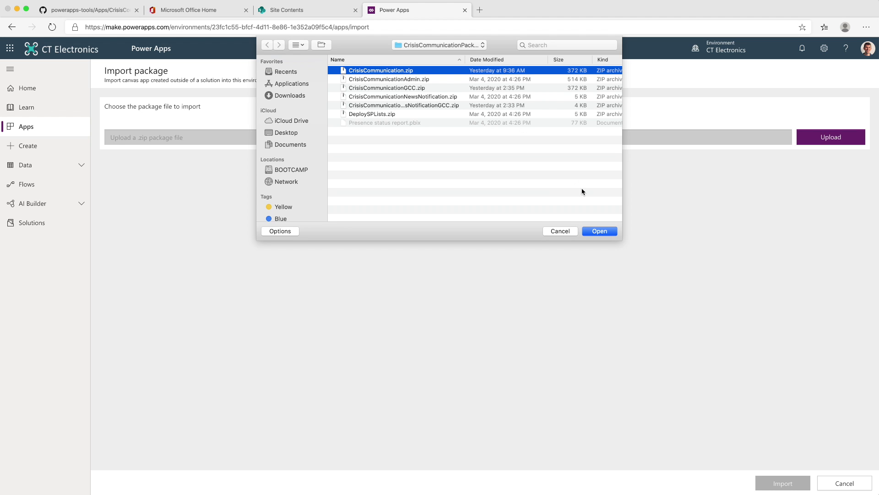
pyautogui.click(598, 231)
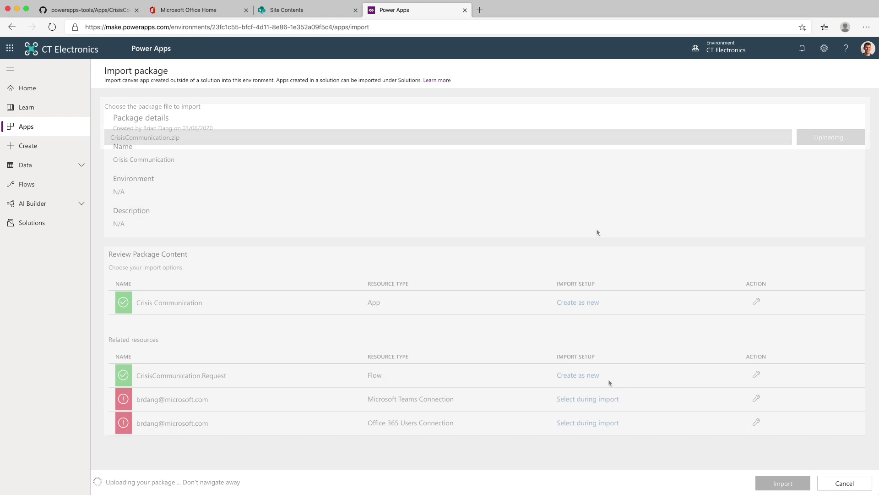
# Assign the existing account connections to the package's Microsoft Teams and Office 365 Users resources, saving each import setup.
pyautogui.click(570, 400)
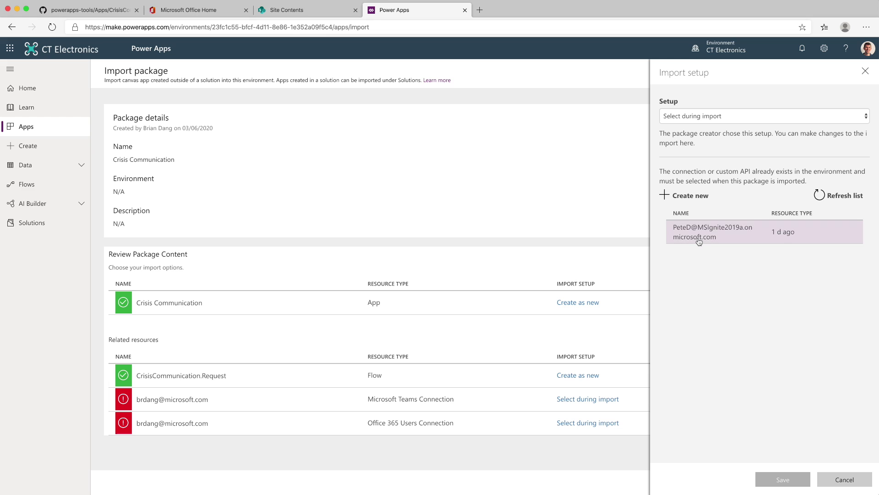
pyautogui.click(698, 240)
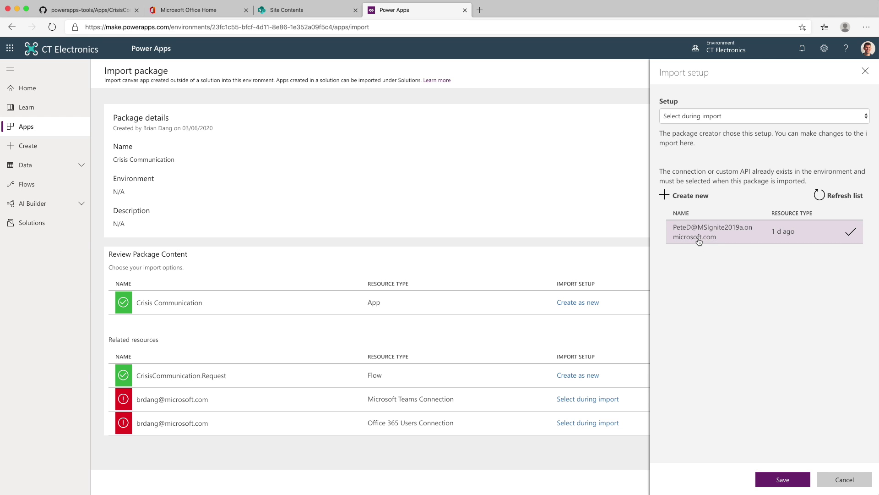
pyautogui.click(777, 478)
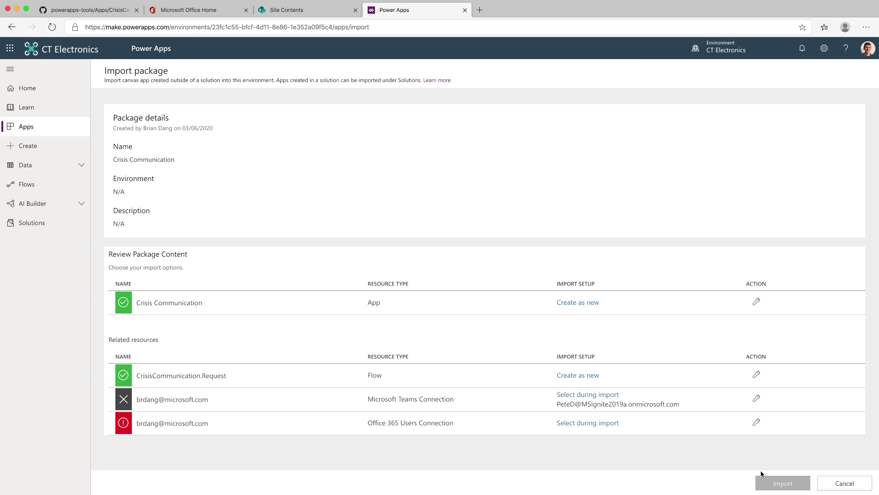
pyautogui.click(565, 422)
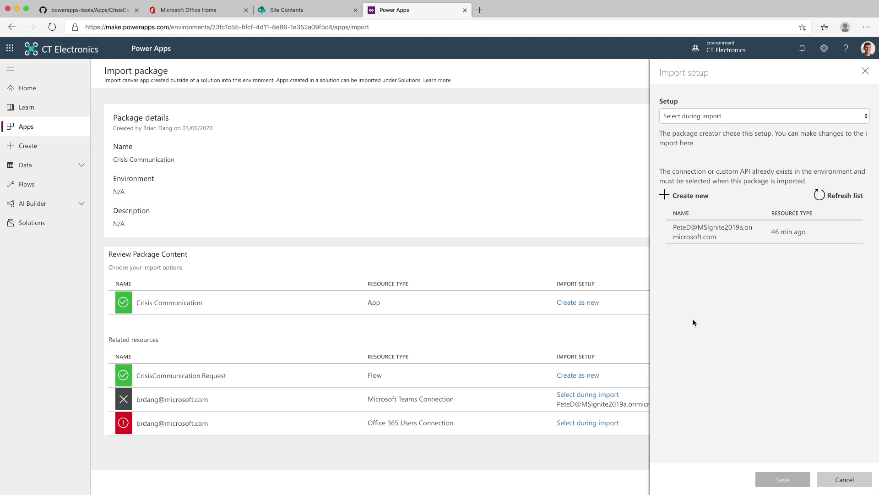
pyautogui.click(710, 240)
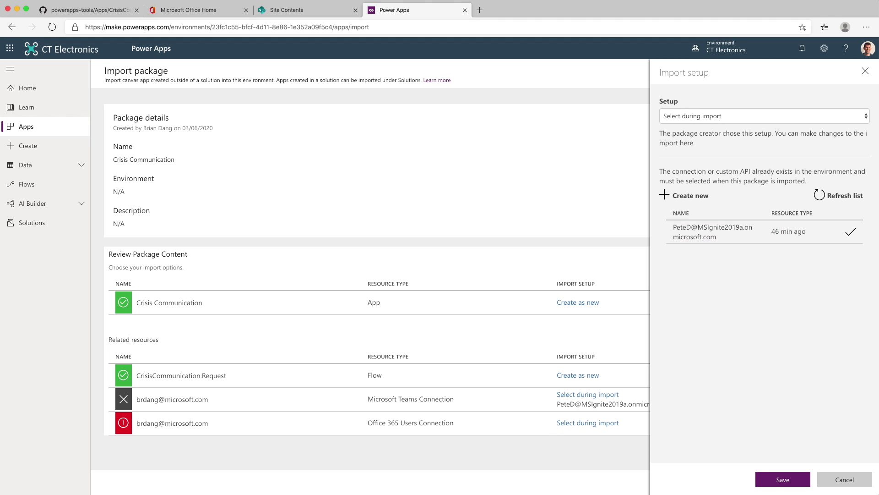
pyautogui.click(782, 479)
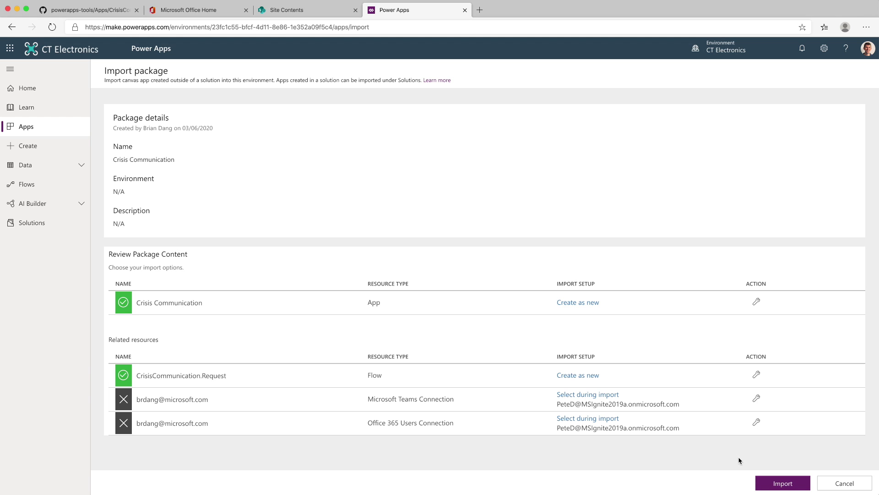
# Import the Crisis Communication package and open the imported app for editing, allowing the connections it requests.
pyautogui.click(784, 484)
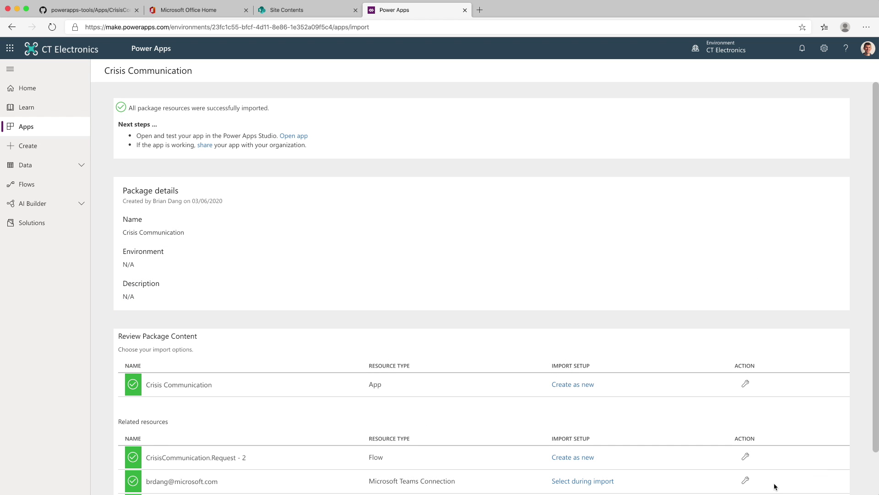
pyautogui.click(295, 137)
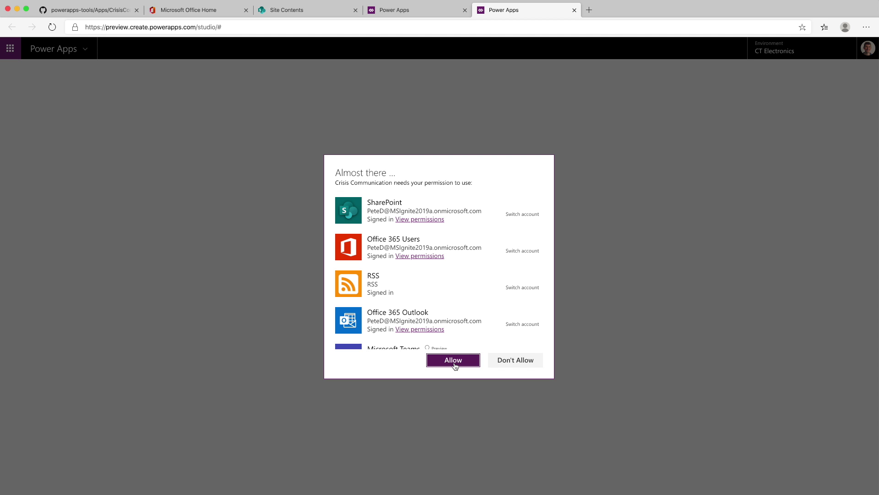
pyautogui.click(455, 365)
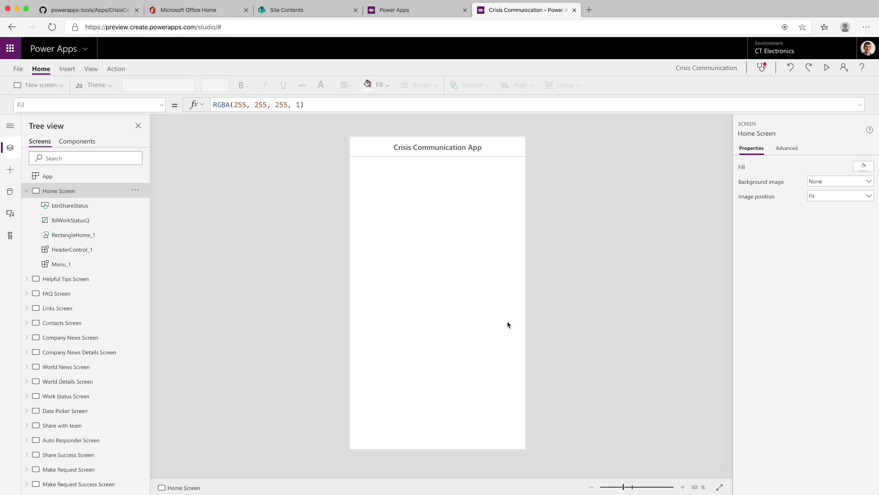
# Remove all seven SharePoint data sources from the app: CI_CompanyNews, CI_configAdminSetup, CI_Contacts, CI_Employee Status, CI_FAQ, CI_HelpfulTips and CI_Usefulinks.
pyautogui.click(10, 192)
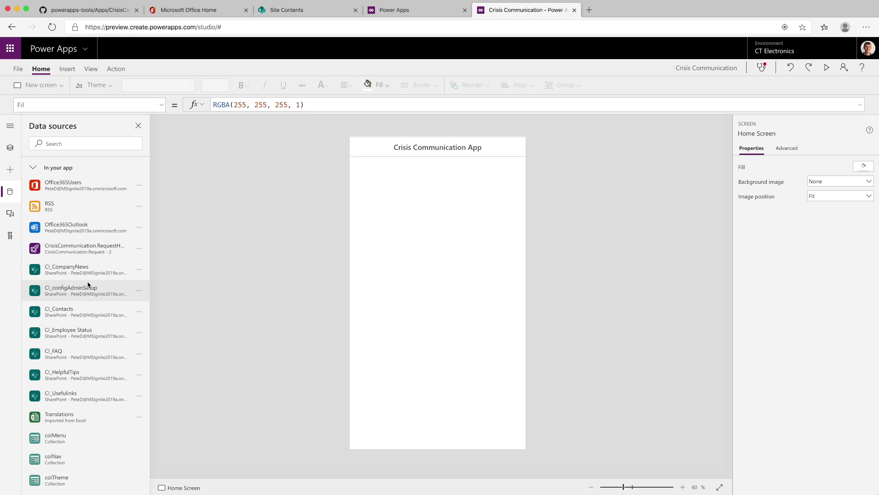
pyautogui.scroll(-1, 87, 284)
pyautogui.moveTo(140, 244)
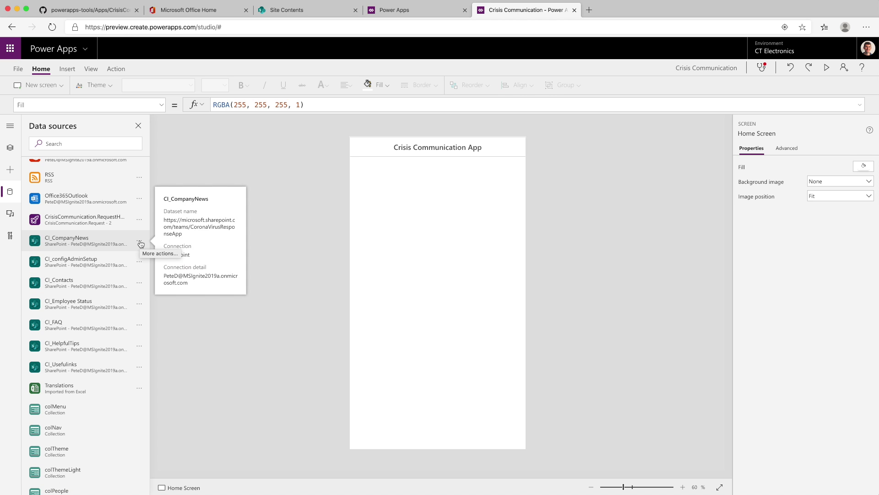
pyautogui.click(140, 243)
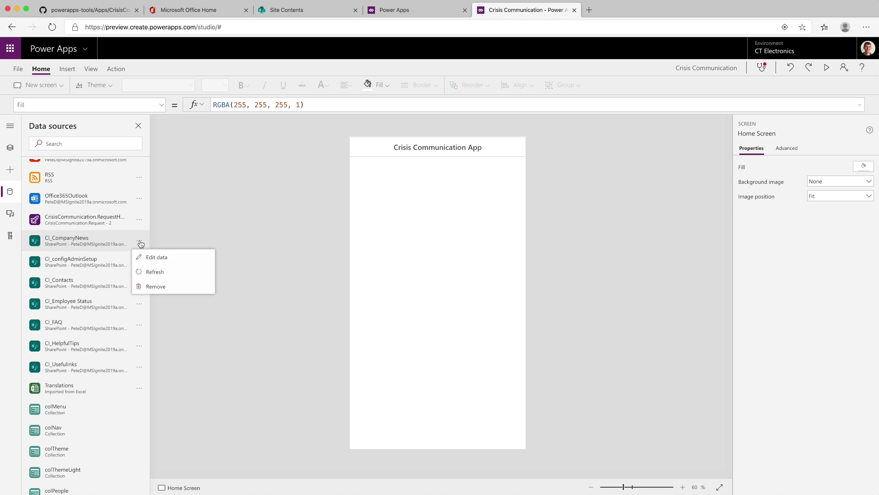
pyautogui.click(155, 287)
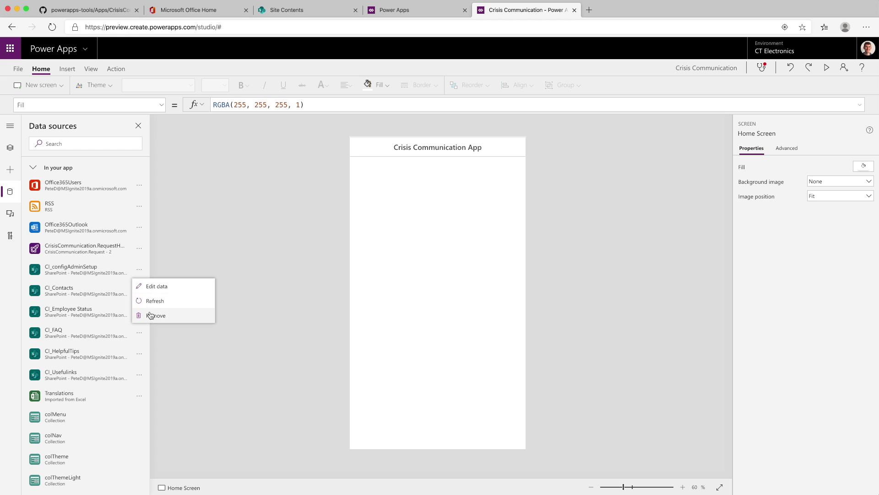
pyautogui.click(147, 313)
pyautogui.click(140, 271)
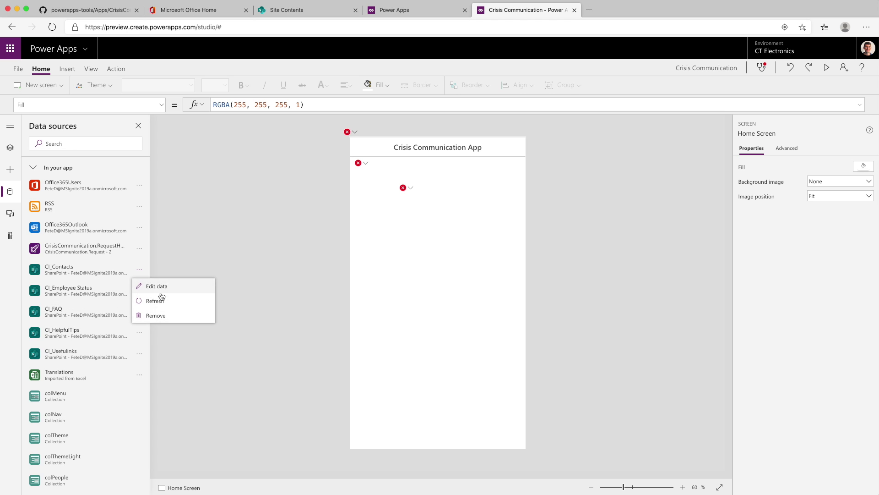
pyautogui.click(147, 314)
pyautogui.click(139, 271)
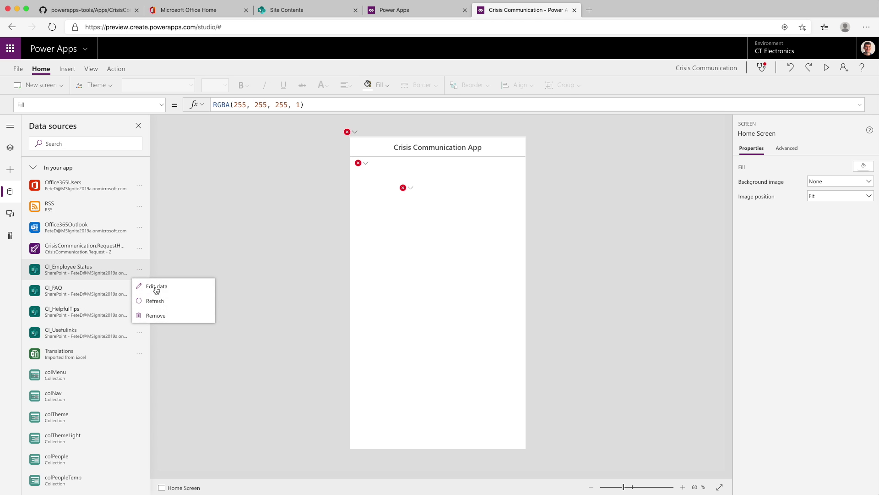
pyautogui.click(147, 313)
pyautogui.click(141, 273)
pyautogui.click(147, 313)
pyautogui.click(139, 271)
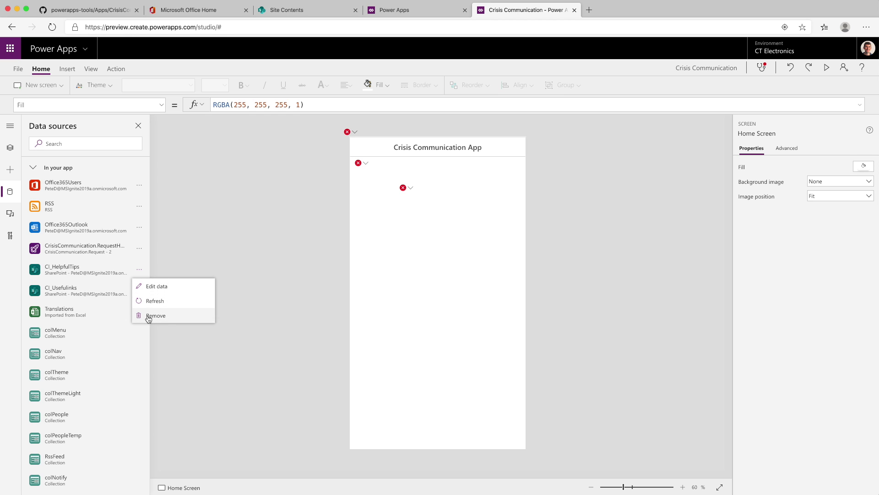
pyautogui.click(147, 314)
pyautogui.click(140, 270)
pyautogui.click(155, 315)
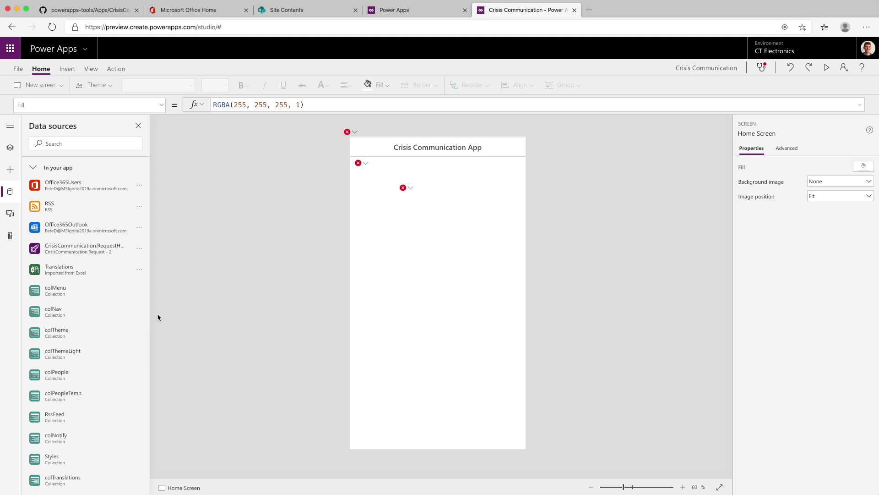
# Connect the app to the SharePoint site msignite2019a.sharepoint.com/sites/CrisisComms using the existing SharePoint connection.
pyautogui.click(81, 143)
pyautogui.write('sharepoint')
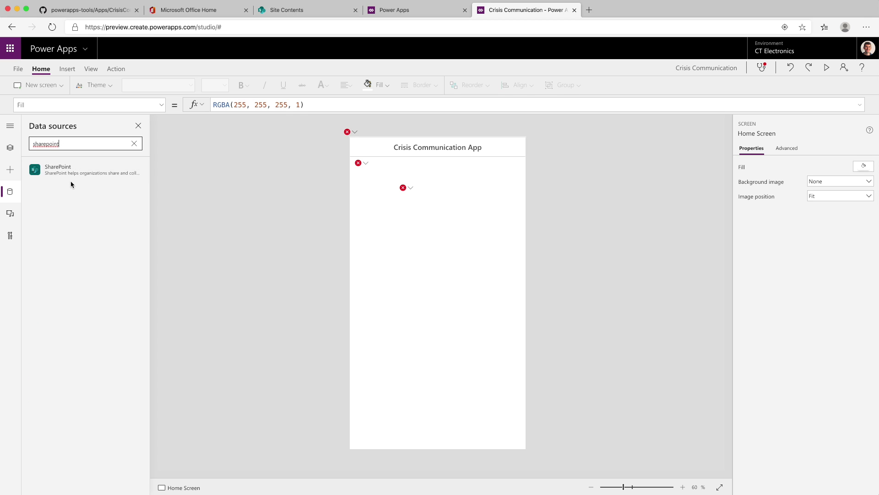
pyautogui.click(72, 174)
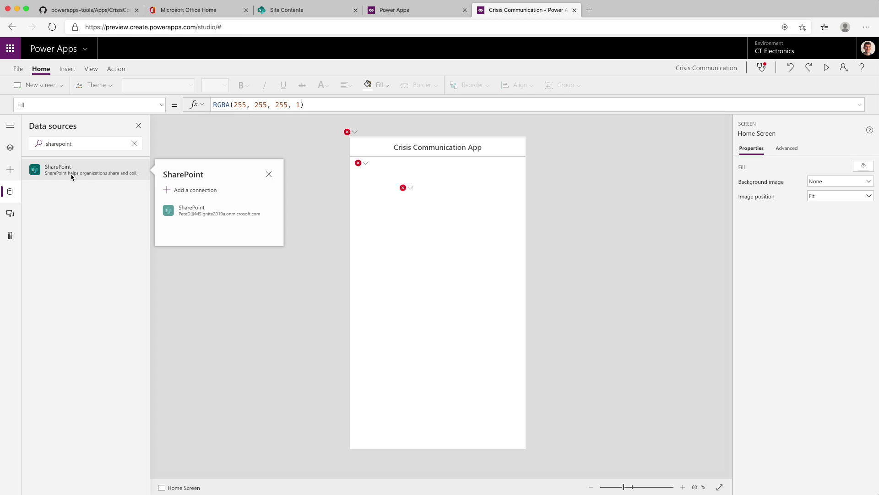
pyautogui.moveTo(188, 215)
pyautogui.click(188, 213)
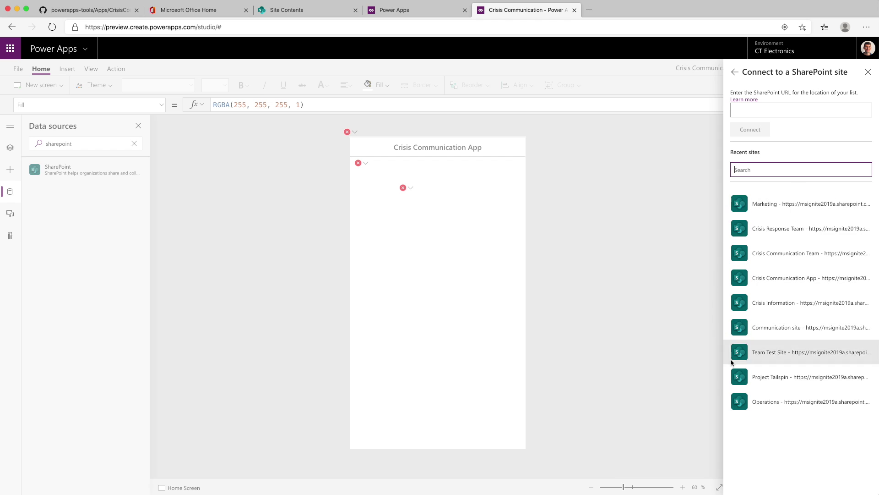
pyautogui.click(779, 109)
pyautogui.press('cmd+v')
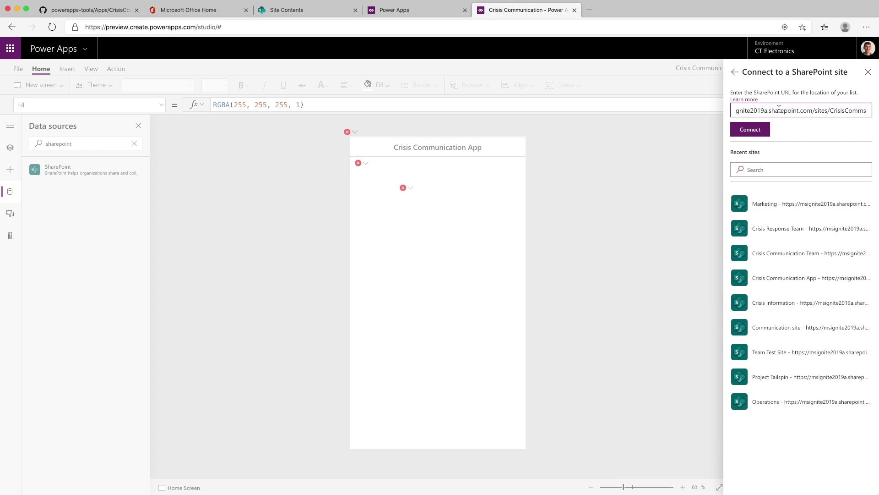
pyautogui.click(749, 131)
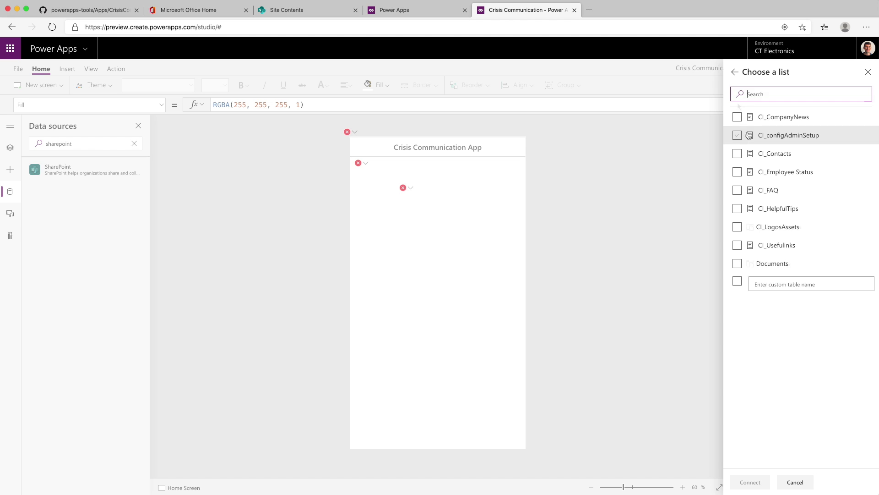
# Add the site's lists as data sources: CI_CompanyNews, CI_configAdminSetup, CI_Contacts, CI_Employee Status, CI_FAQ, CI_HelpfulTips, CI_LogosAssets, CI_Usefulinks and Documents.
pyautogui.click(737, 116)
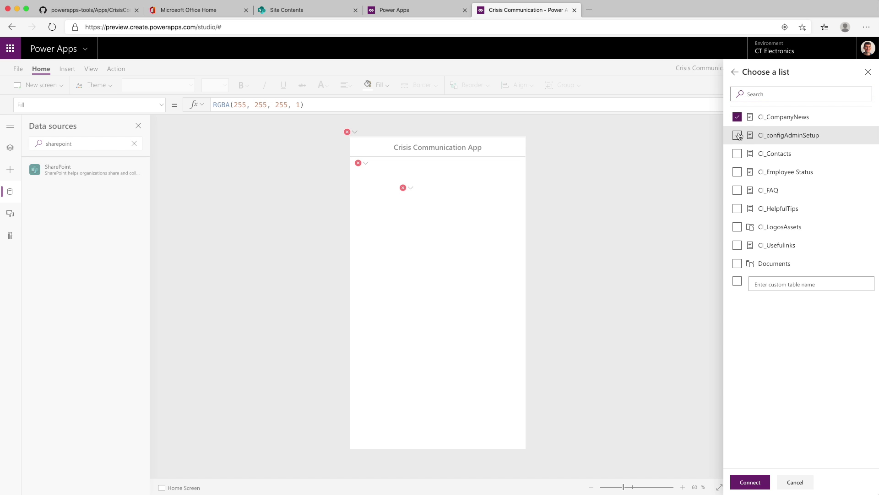
pyautogui.click(737, 135)
pyautogui.click(737, 153)
pyautogui.click(738, 172)
pyautogui.click(737, 190)
pyautogui.click(737, 208)
pyautogui.click(738, 226)
pyautogui.click(737, 245)
pyautogui.click(737, 263)
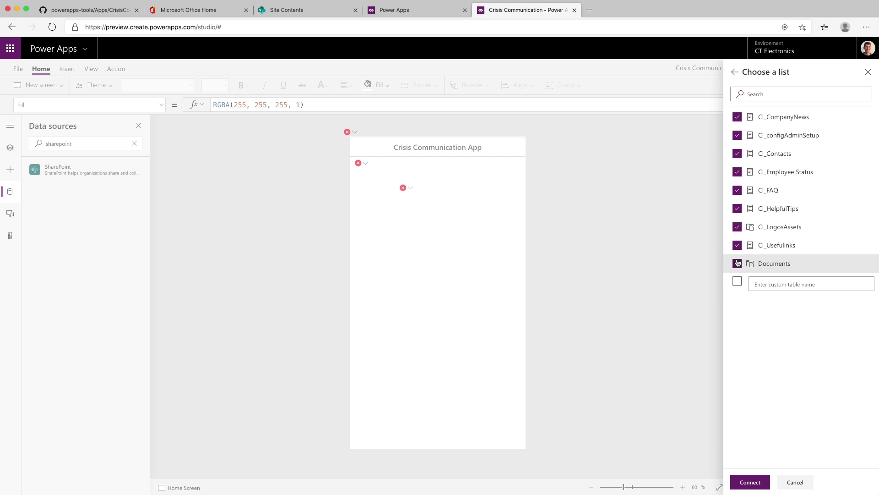
pyautogui.click(743, 483)
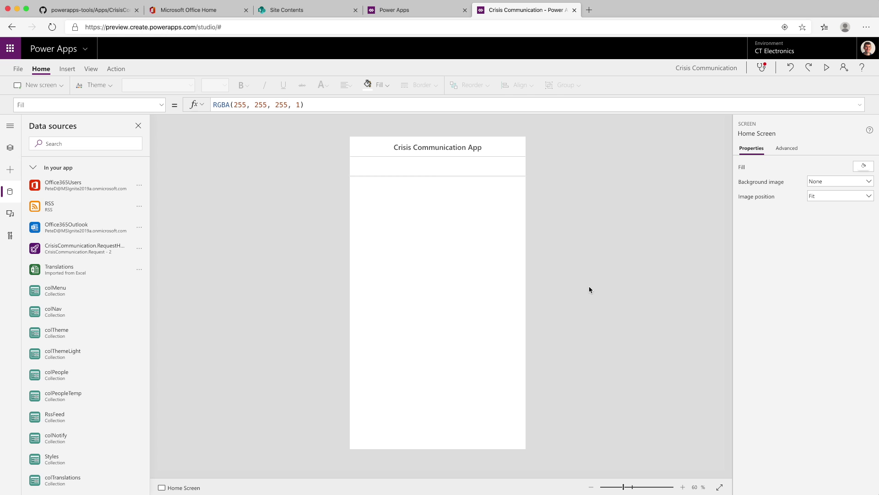
# Save the Crisis Communication app and publish this version.
pyautogui.hotkey('ctrl', 's')
pyautogui.click(18, 69)
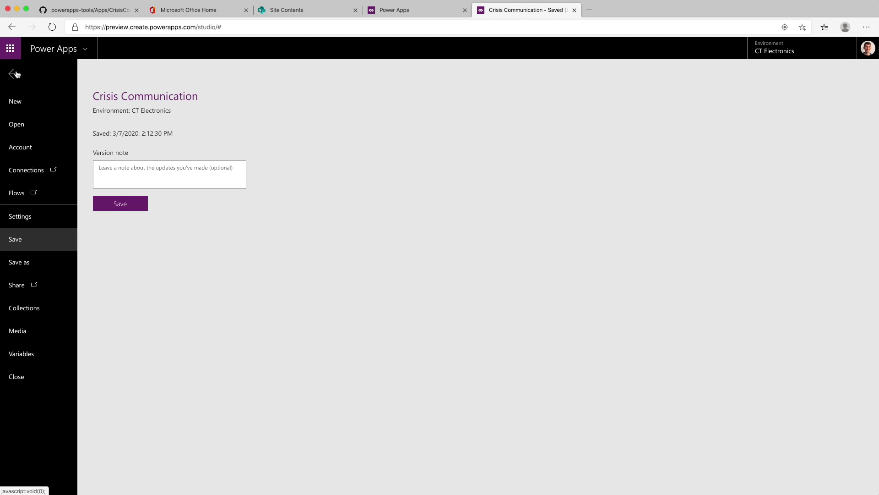
pyautogui.click(128, 205)
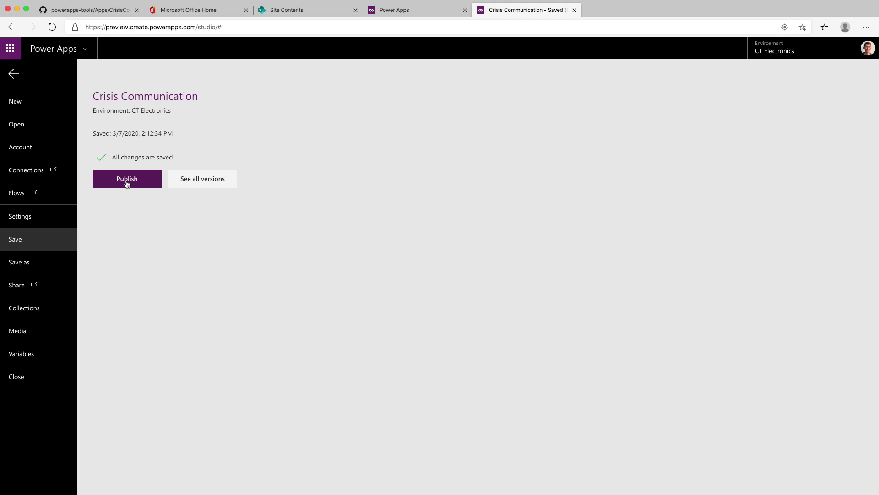
pyautogui.click(127, 183)
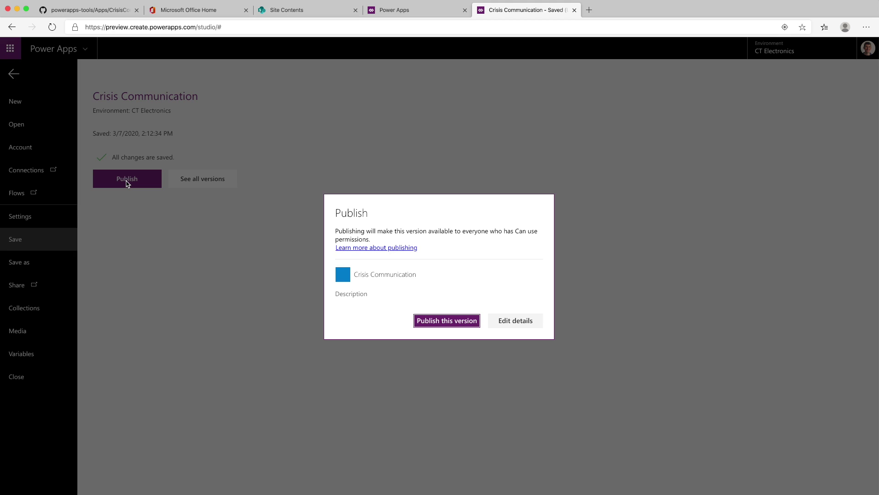
pyautogui.click(422, 324)
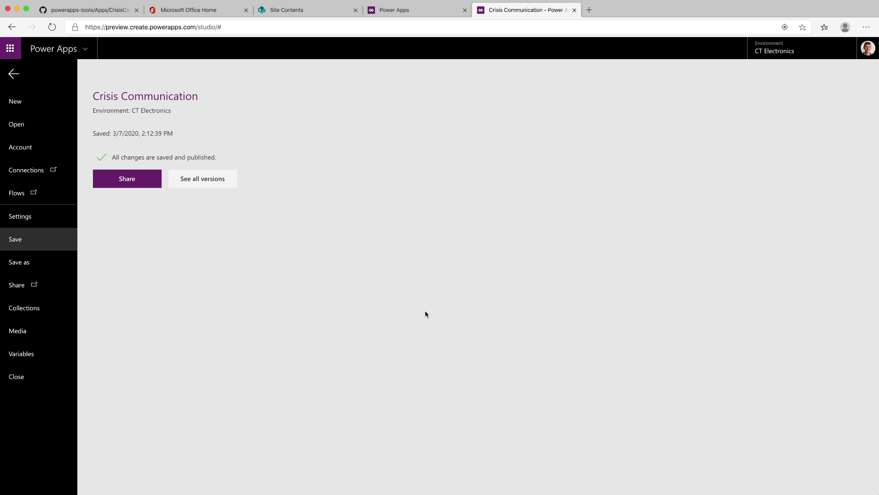
# Start another canvas app import from the environment's app list and upload the CrisisCommunicationAdmin.zip package.
pyautogui.click(397, 10)
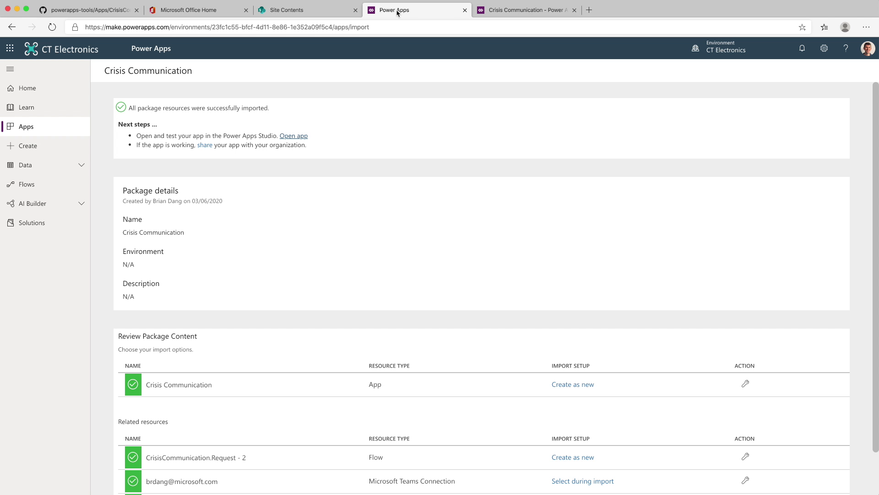
pyautogui.click(32, 134)
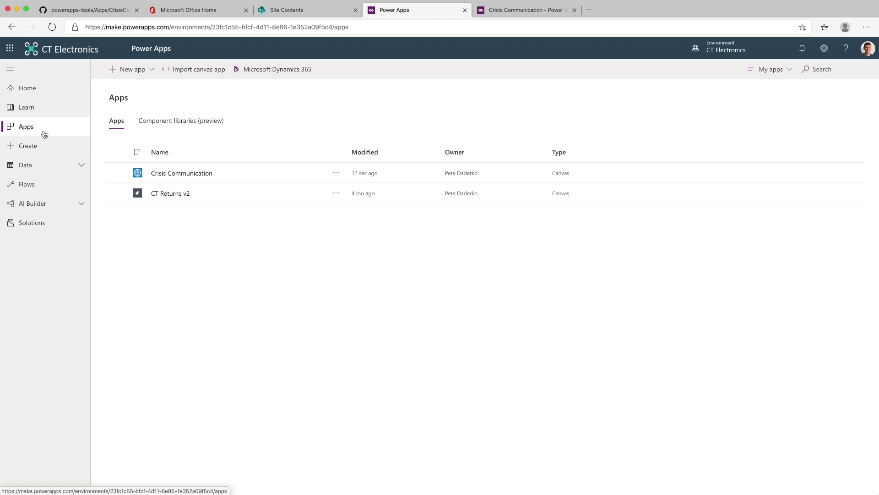
pyautogui.click(186, 71)
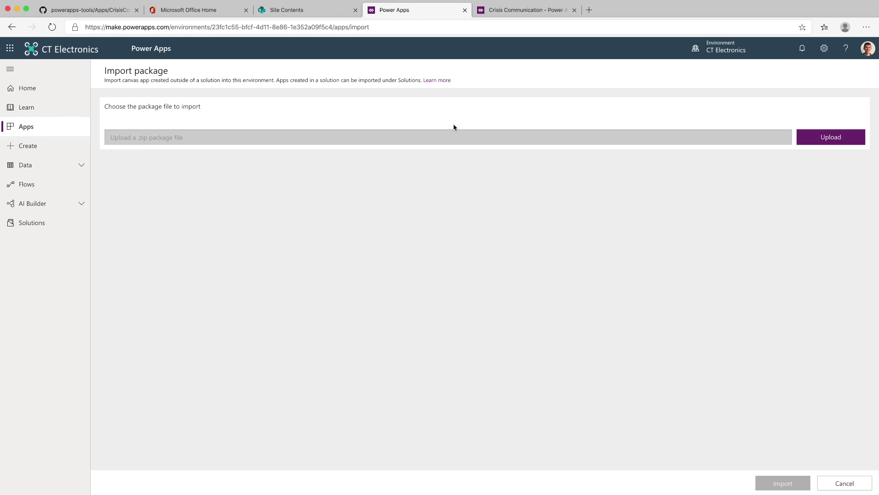
pyautogui.click(804, 142)
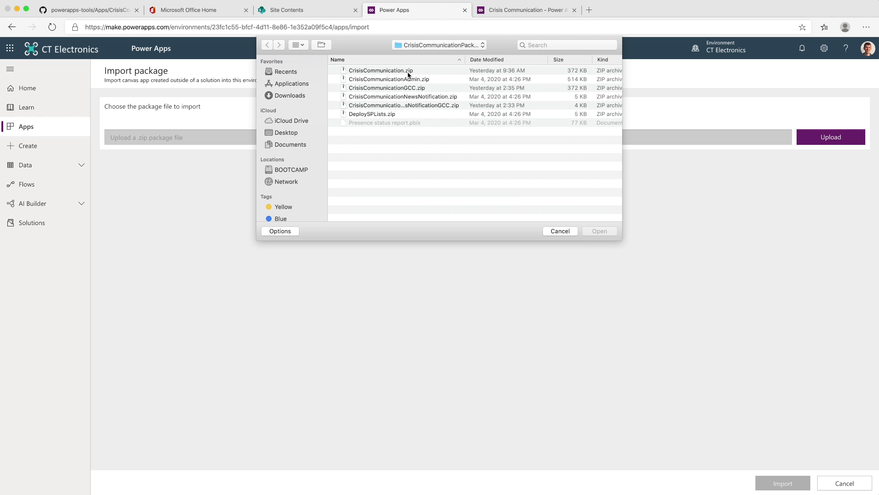
pyautogui.click(378, 81)
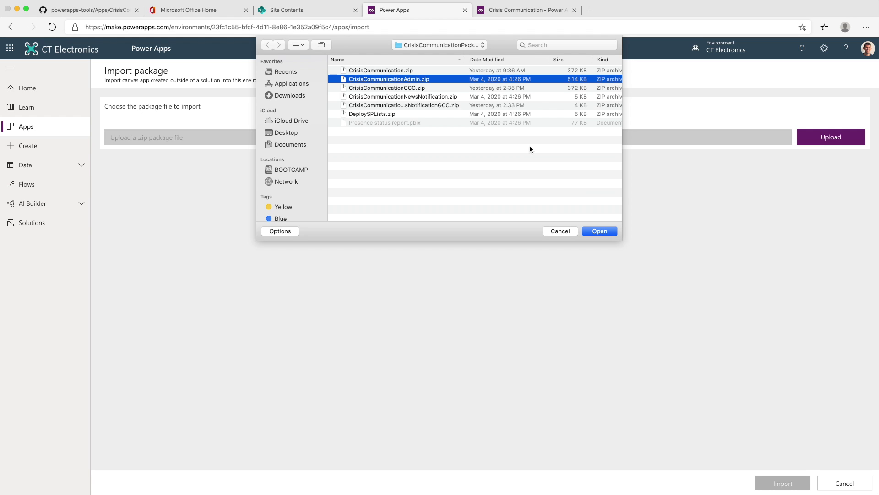
pyautogui.click(600, 231)
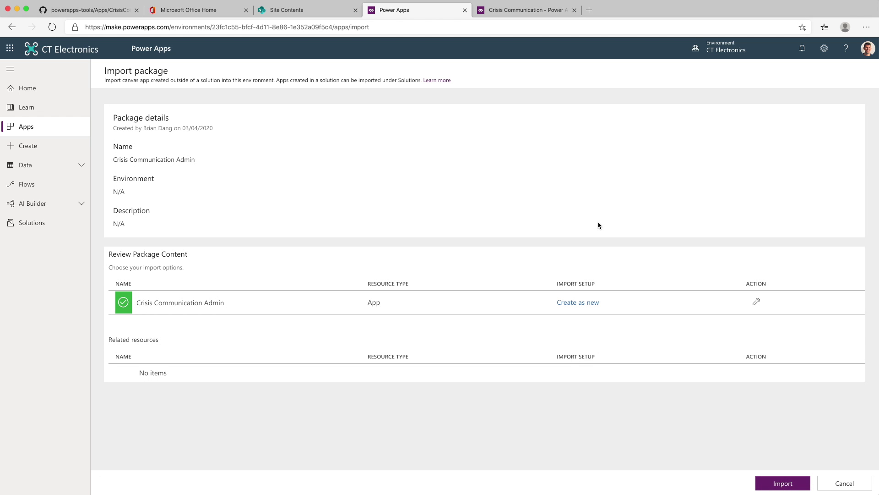
# Import the Crisis Communication Admin package and open the imported app for editing, allowing the connections it requests.
pyautogui.click(768, 486)
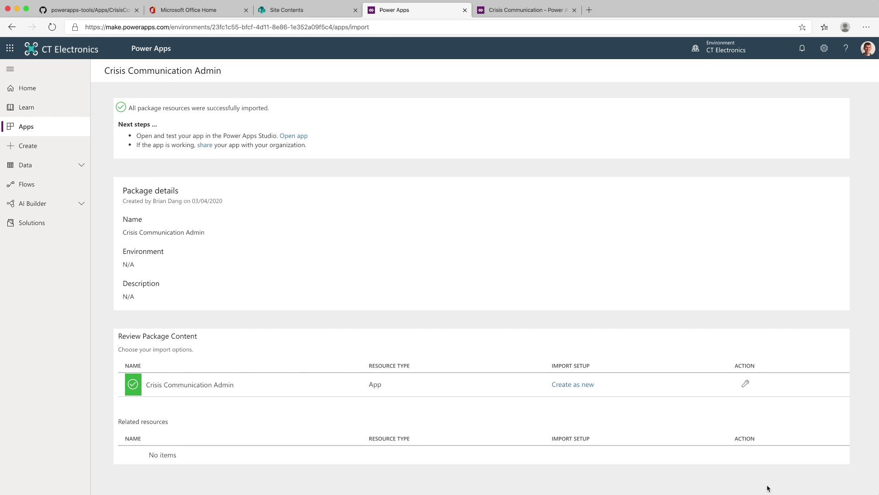
pyautogui.click(298, 137)
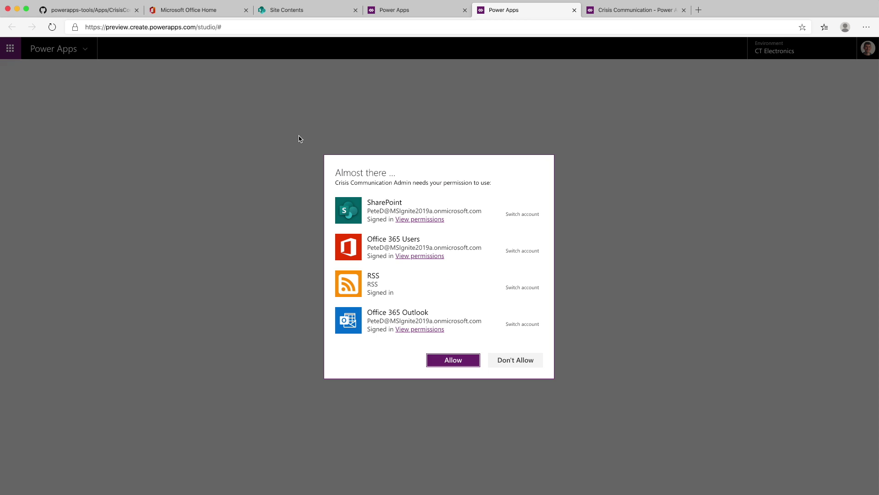
pyautogui.click(440, 365)
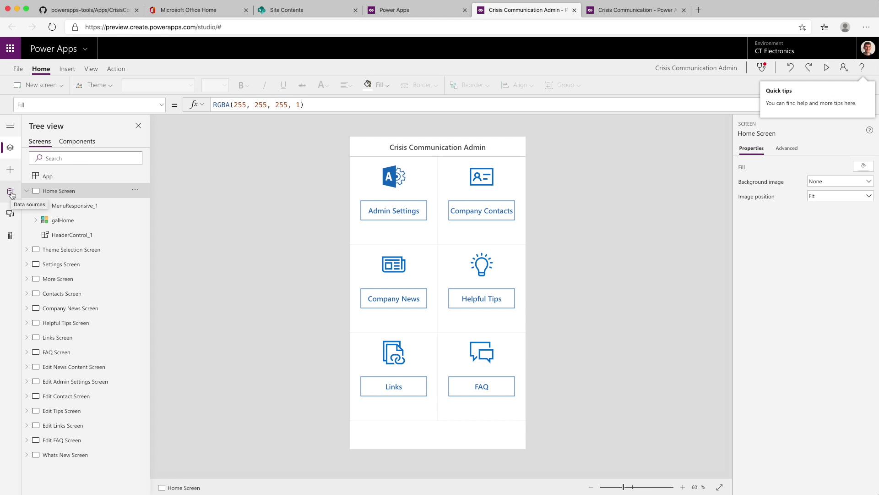
# Remove the existing SharePoint list data sources, from CI_Employee Status through CI_Contacts, from the Crisis Communication Admin app.
pyautogui.click(11, 193)
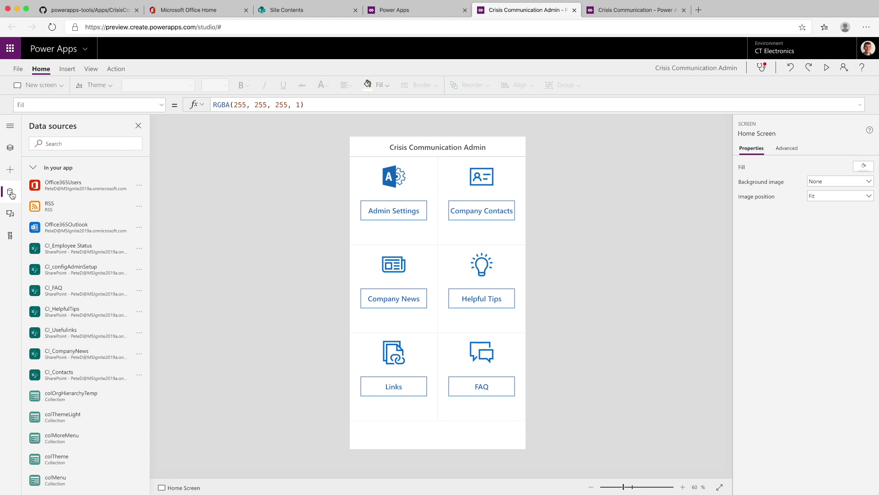
pyautogui.click(139, 249)
pyautogui.click(152, 294)
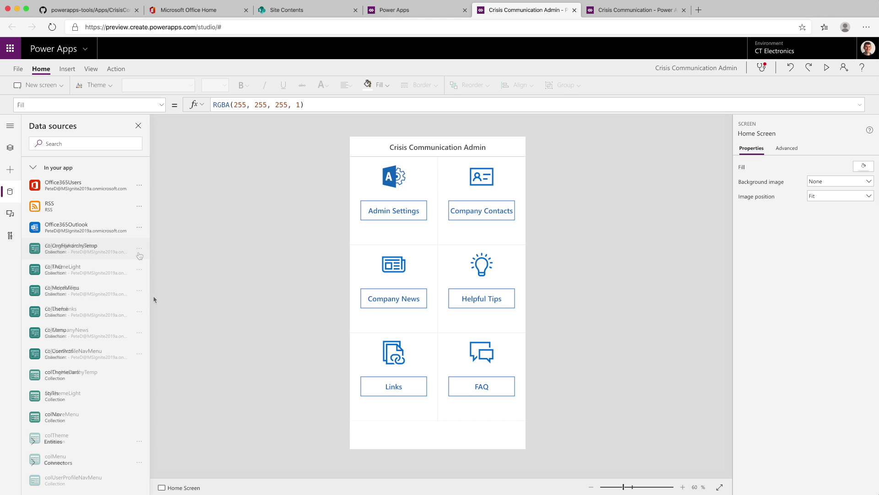
# Connect the Admin app to msignite2019a.sharepoint.com/sites/CrisisComms through the existing SharePoint connection.
pyautogui.click(87, 144)
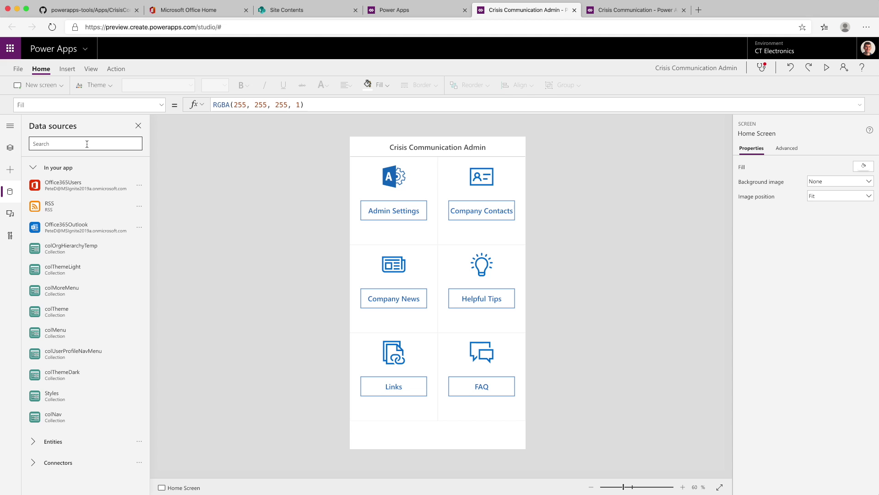
pyautogui.write('shar')
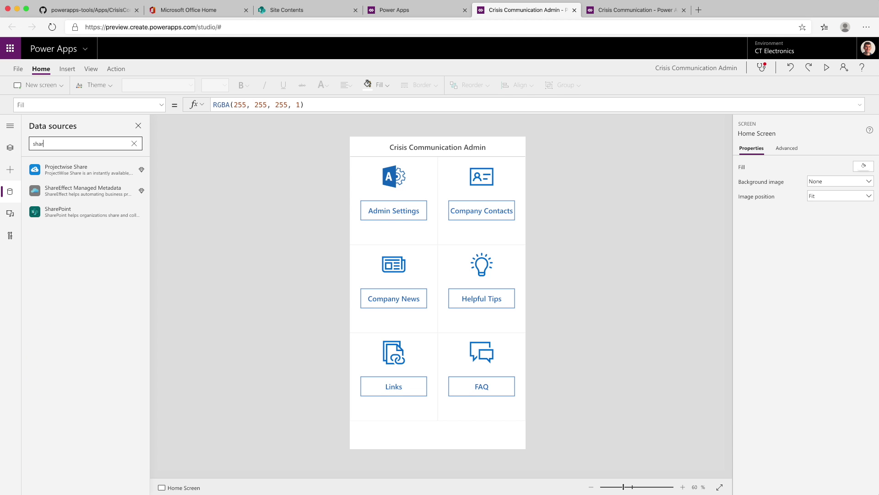
pyautogui.click(65, 211)
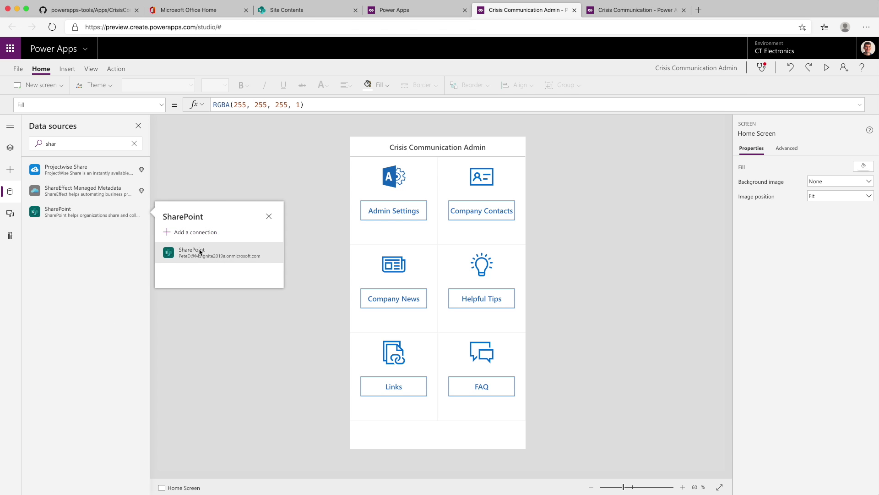
pyautogui.click(183, 252)
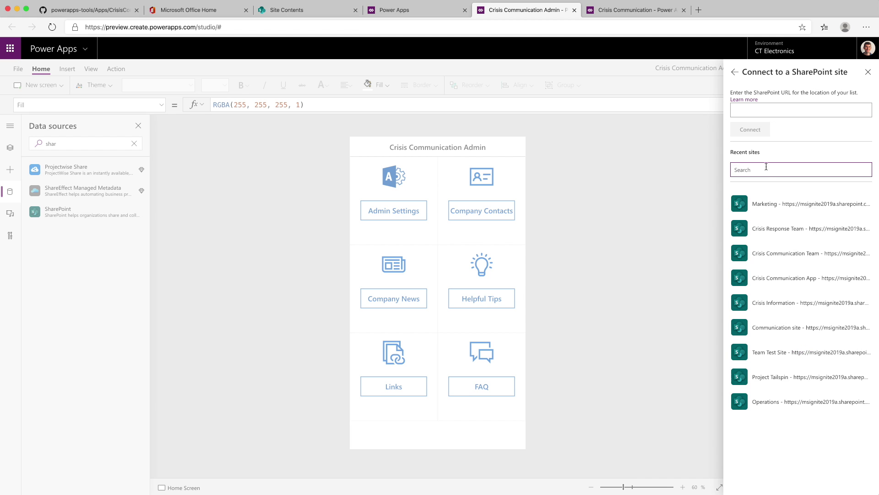
pyautogui.click(755, 110)
pyautogui.write('https://msignite2019a.sharepoint.com/sites/CrisisComms')
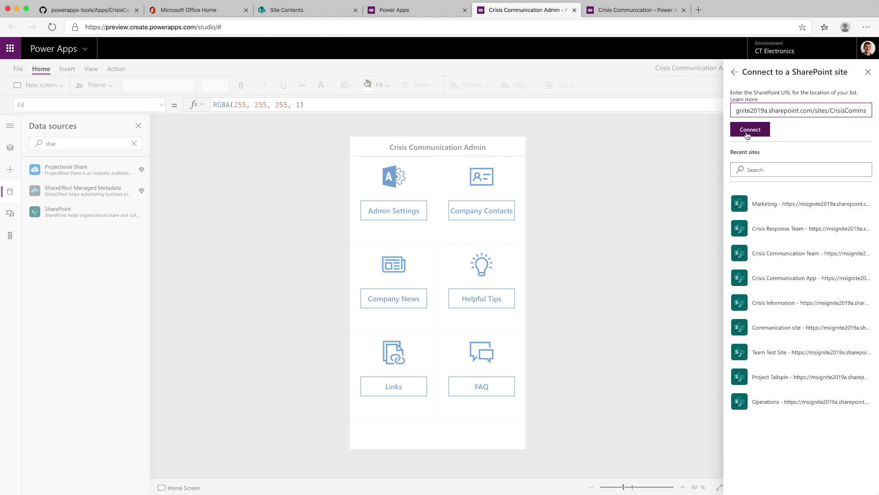
pyautogui.click(747, 133)
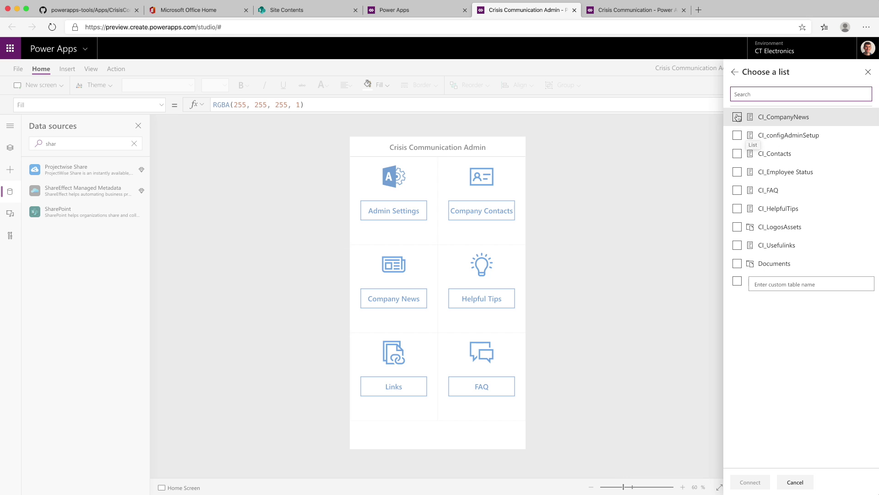
# Add all the site's lists and libraries to the Admin app as data sources, from CI_CompanyNews through CI_Usefulinks, plus CI_LogosAssets and Documents.
pyautogui.click(737, 116)
pyautogui.click(737, 135)
pyautogui.click(737, 153)
pyautogui.click(737, 172)
pyautogui.click(737, 190)
pyautogui.click(737, 208)
pyautogui.click(737, 227)
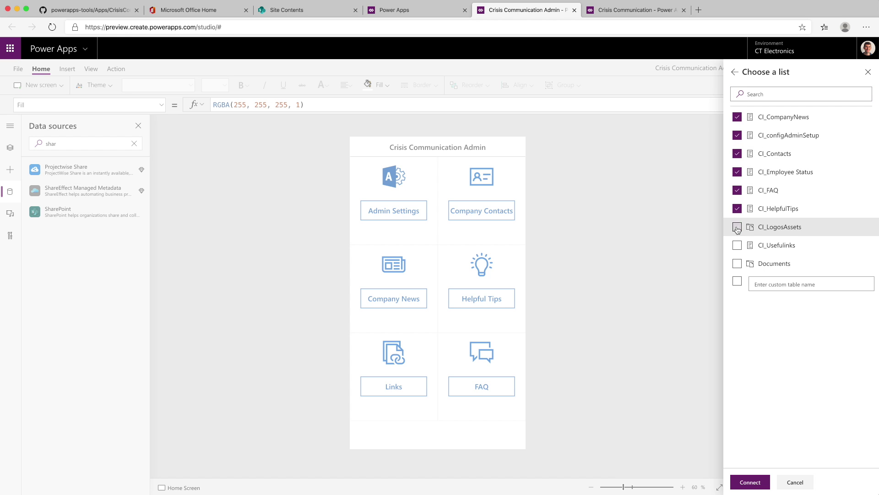
pyautogui.click(737, 245)
pyautogui.click(737, 263)
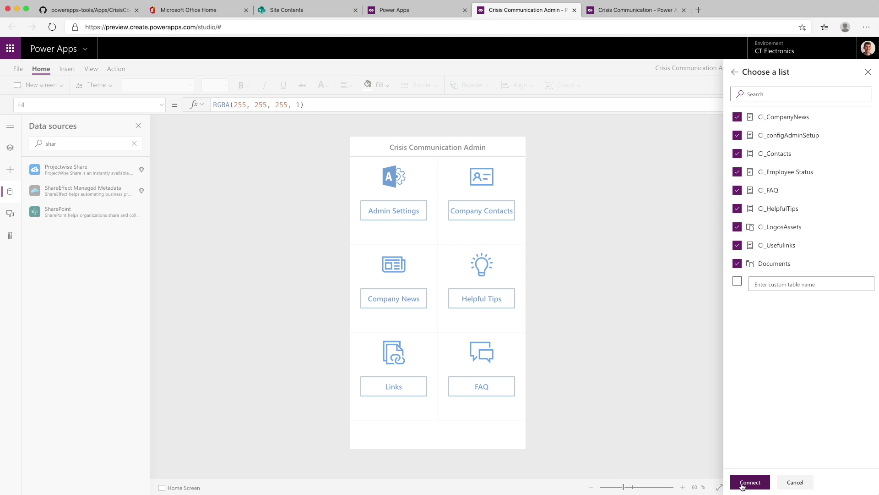
pyautogui.click(743, 485)
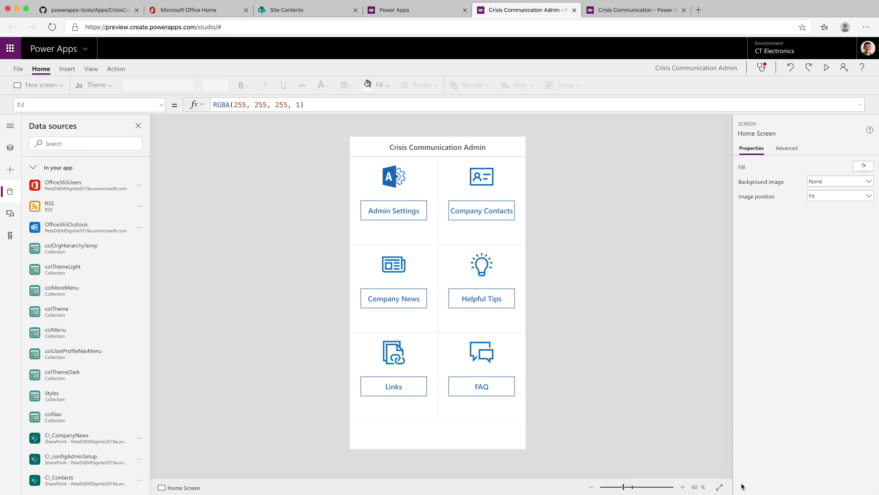
# Save and publish the Crisis Communication Admin app, and return to the environment's list of apps.
pyautogui.click(17, 69)
pyautogui.click(120, 202)
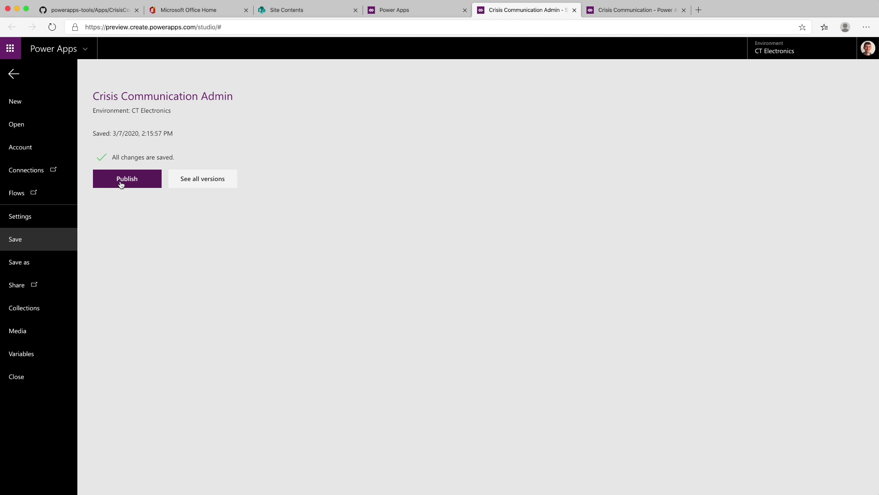
pyautogui.click(122, 183)
pyautogui.click(417, 318)
pyautogui.click(416, 11)
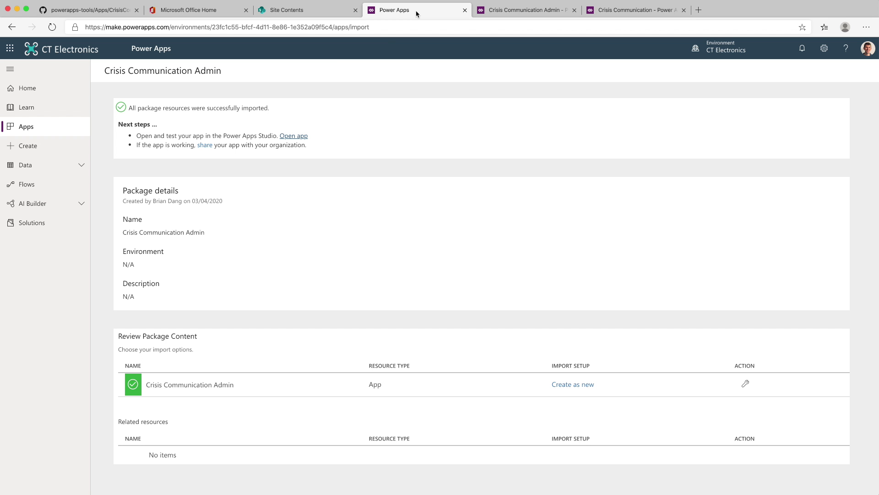
pyautogui.click(52, 132)
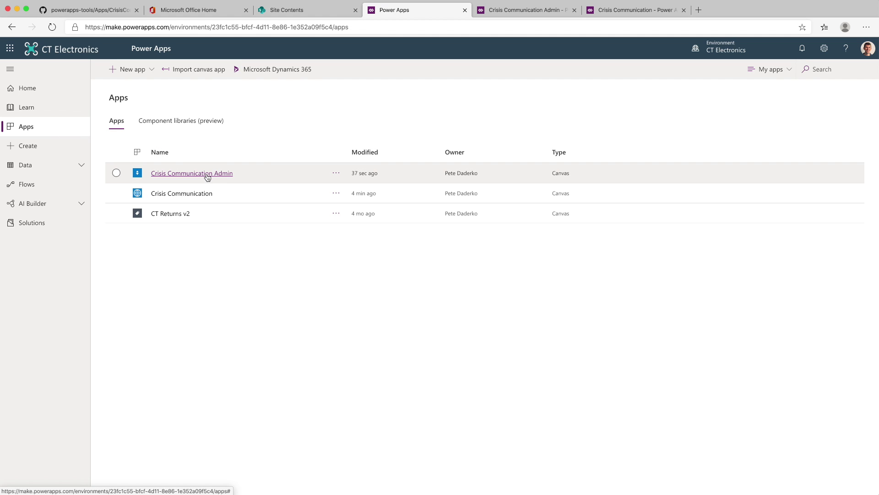
pyautogui.click(207, 174)
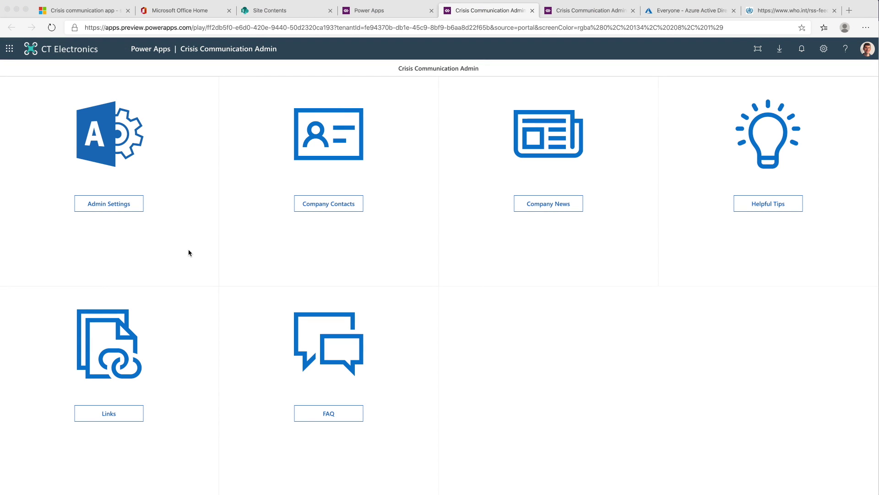
pyautogui.click(325, 215)
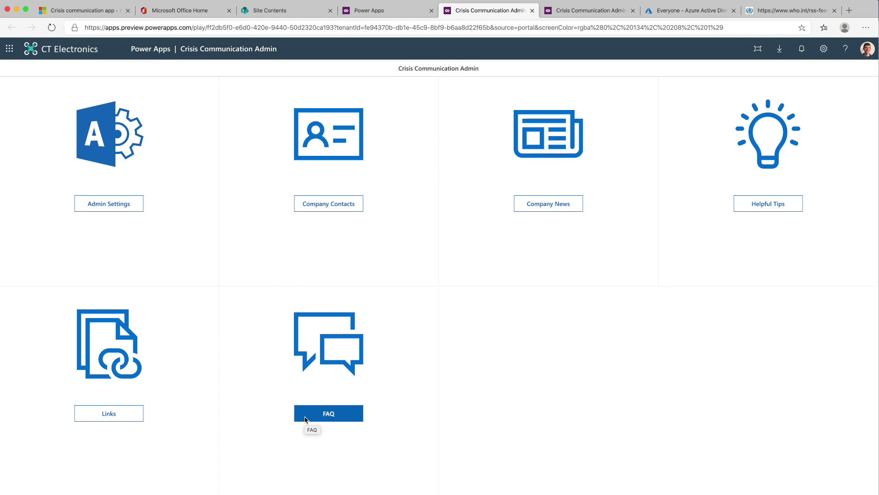
pyautogui.click(115, 208)
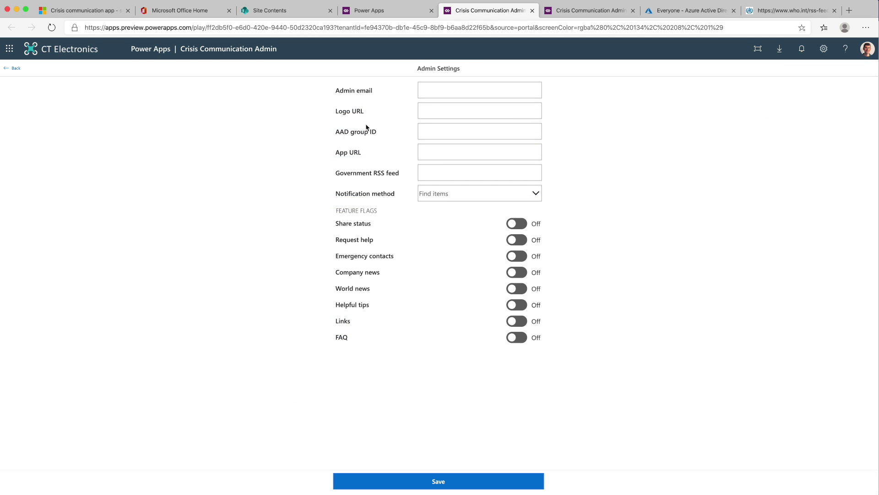
pyautogui.click(440, 93)
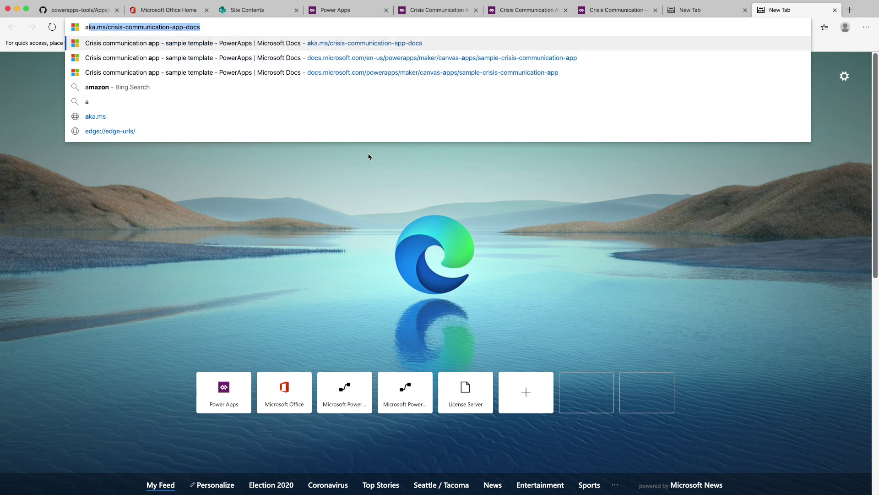
# Find the Everyone group's object ID at aad.portal.azure.com and enter it as the AAD group ID in Admin Settings.
pyautogui.write('aad.portal.')
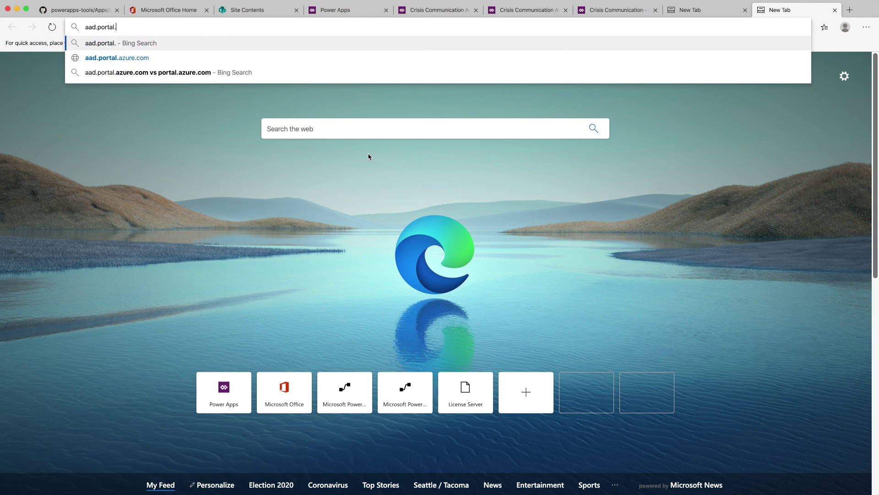
pyautogui.write('azure.com')
pyautogui.press('Return')
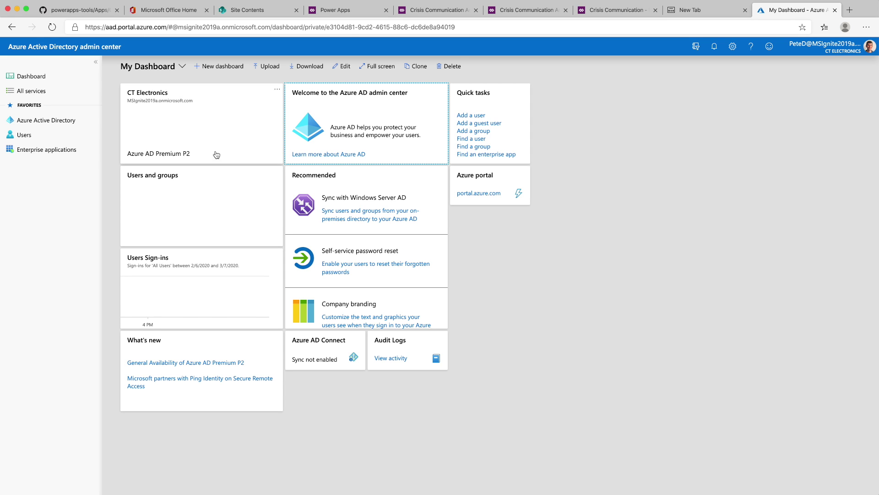
pyautogui.click(54, 120)
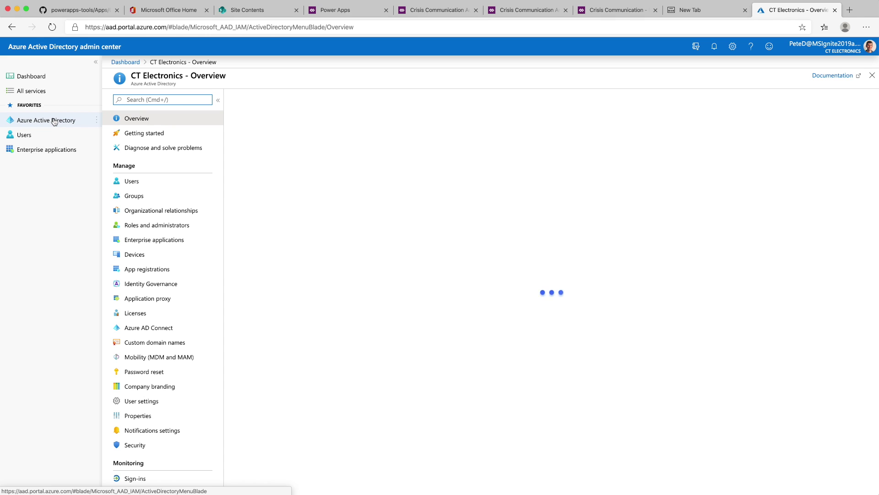
pyautogui.click(133, 196)
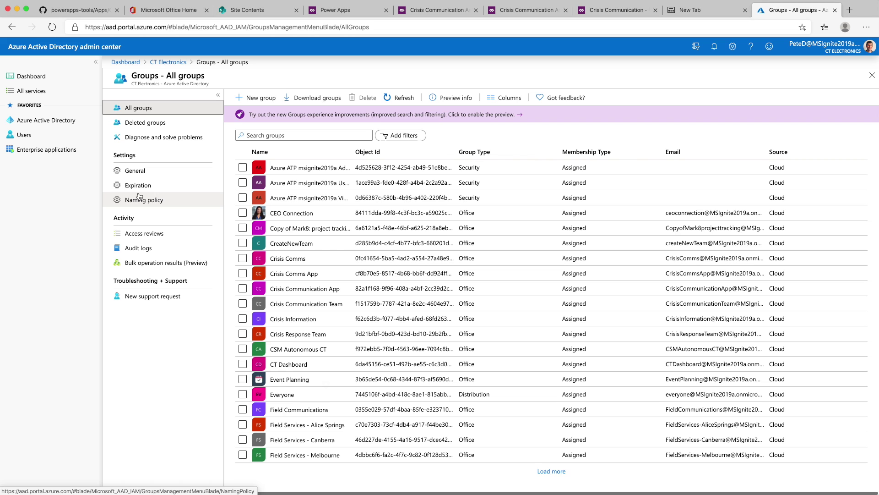
pyautogui.click(282, 395)
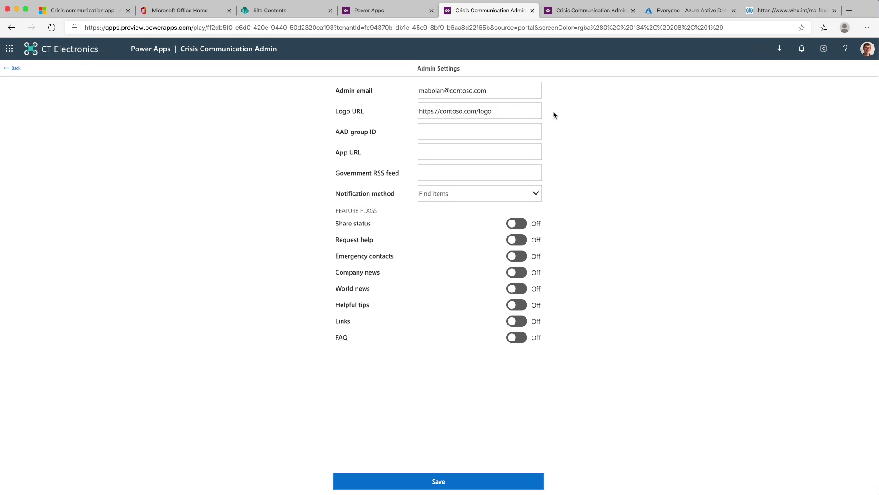
pyautogui.click(499, 132)
pyautogui.write('7445106f-a4bd-418c-8ae1-215abbd83b6b')
# Copy the Crisis Communication app's web link from its details and enter it as the App URL in Admin Settings.
pyautogui.click(494, 154)
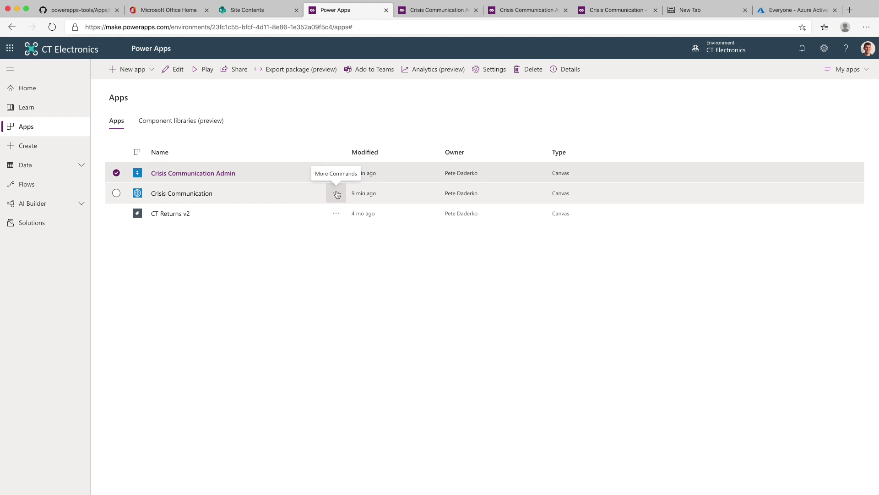
pyautogui.click(336, 193)
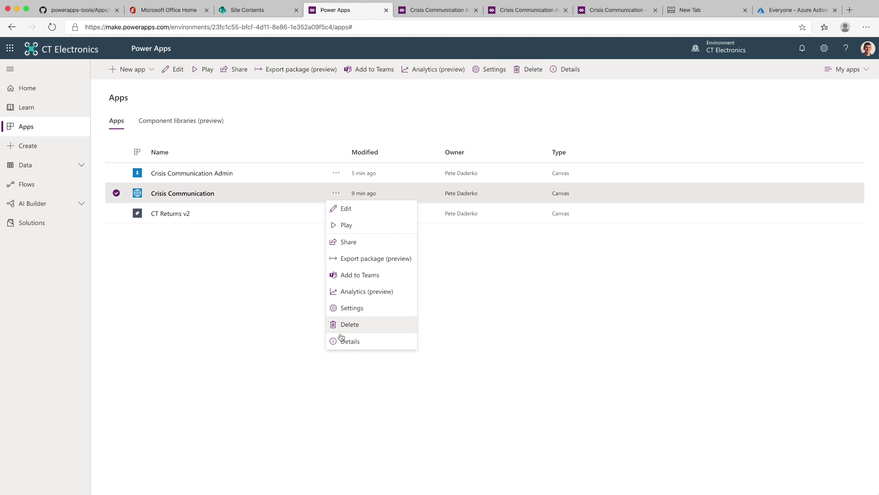
pyautogui.click(348, 342)
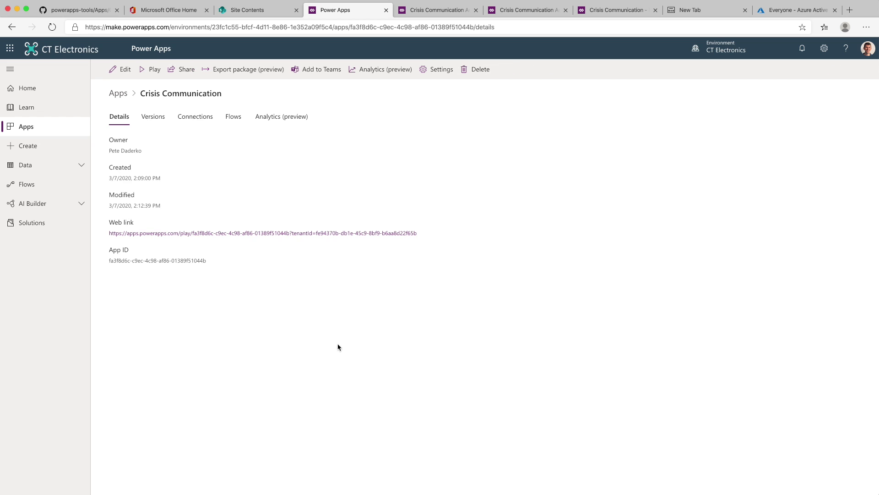
pyautogui.moveTo(431, 231); pyautogui.dragTo(109, 235)
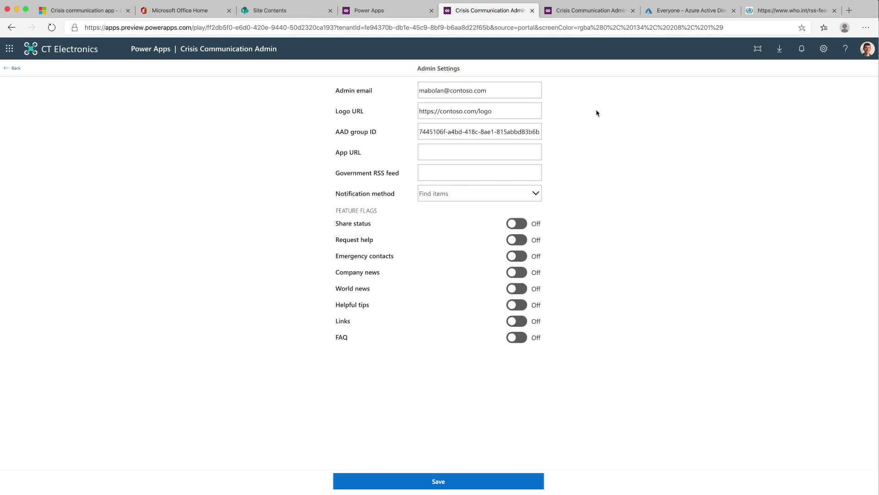
pyautogui.click(517, 152)
pyautogui.press('super+v')
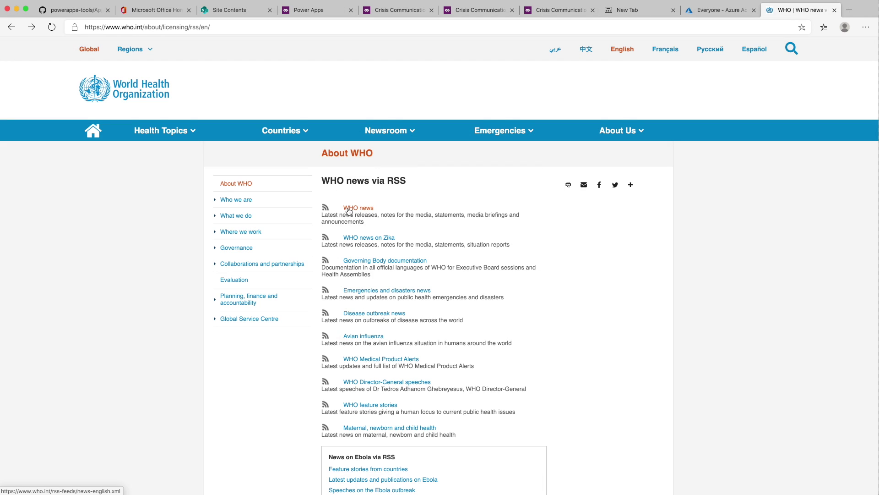
pyautogui.click(349, 210)
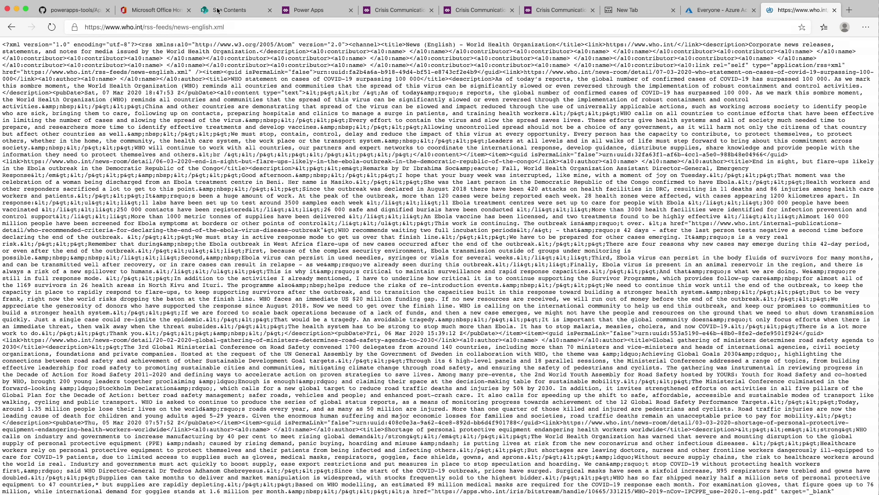
pyautogui.click(208, 29)
pyautogui.press('super+c')
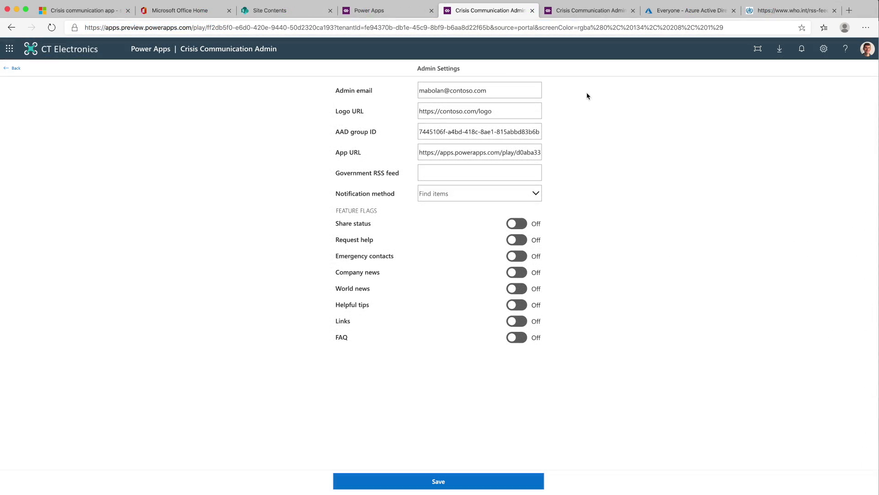
pyautogui.click(494, 172)
pyautogui.press('super+v')
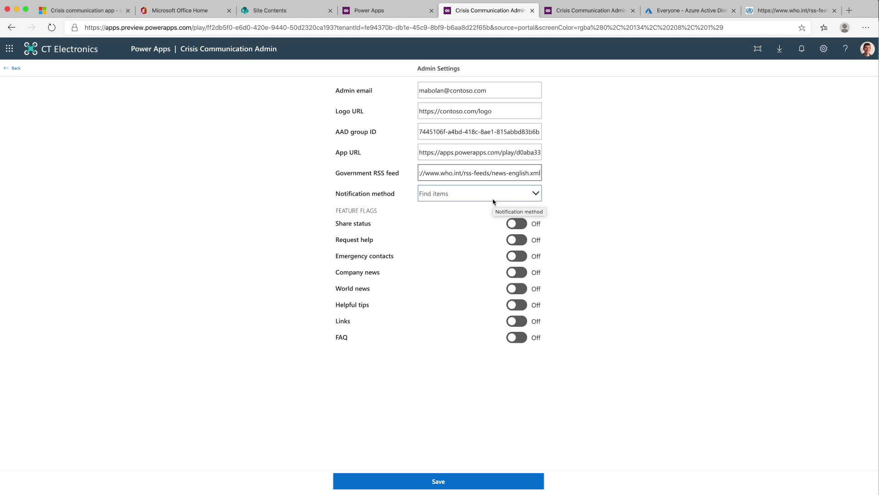
# Choose Teams notification as the notification method, turn on all feature flags from Share status to FAQ, and save the admin settings.
pyautogui.click(494, 202)
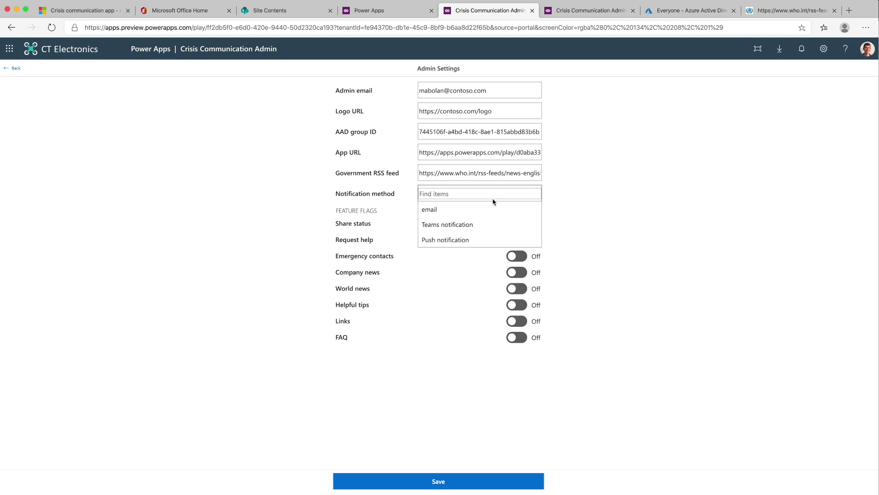
pyautogui.click(443, 226)
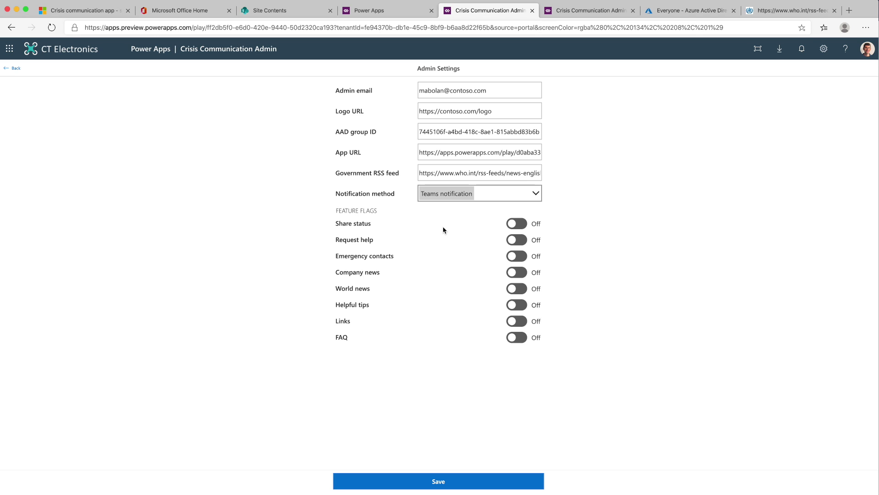
pyautogui.click(517, 223)
pyautogui.click(517, 240)
pyautogui.click(517, 256)
pyautogui.click(517, 272)
pyautogui.click(519, 288)
pyautogui.click(518, 305)
pyautogui.click(517, 321)
pyautogui.click(517, 338)
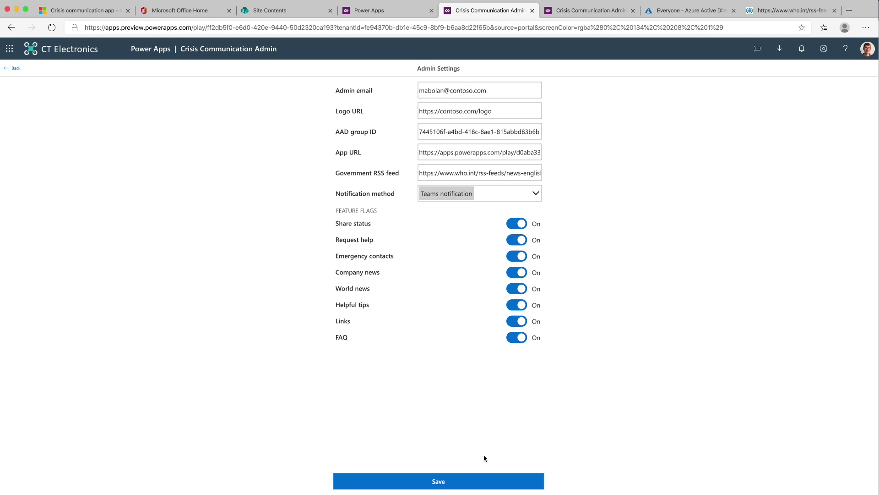
pyautogui.click(461, 480)
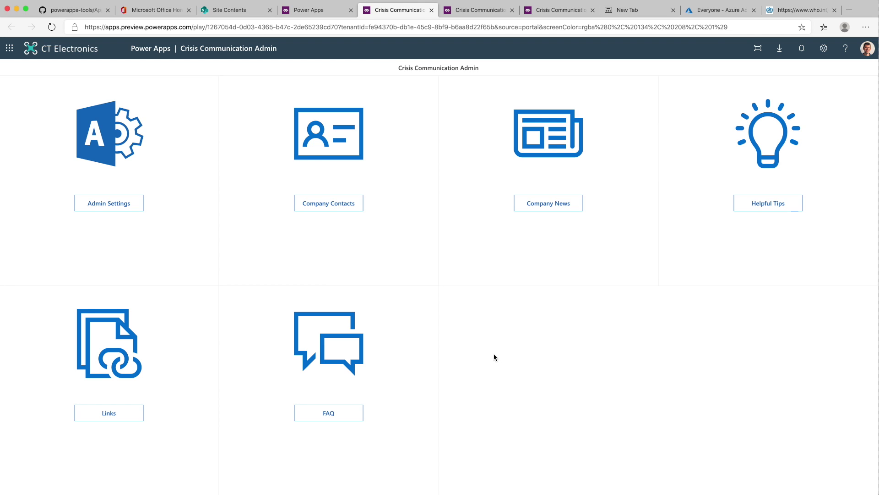
# Create and save a company news post titled "Use the crisis communication app for info" with placeholder details and blurb.
pyautogui.click(555, 206)
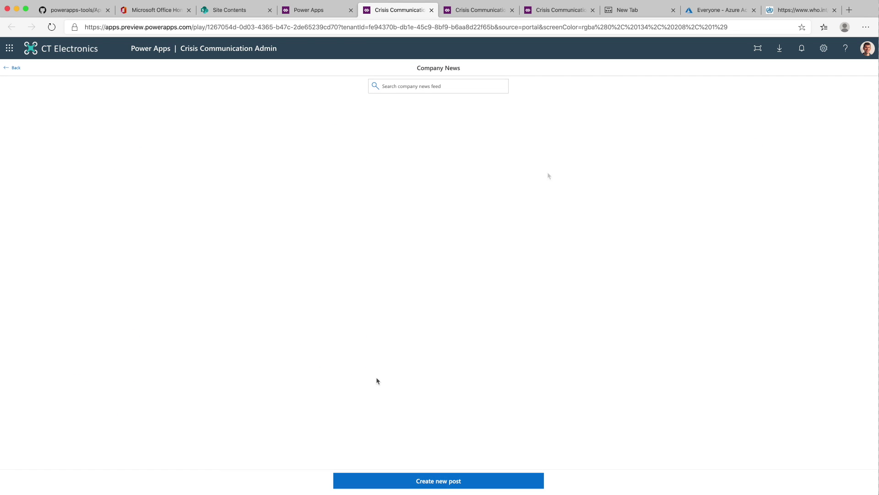
pyautogui.click(422, 488)
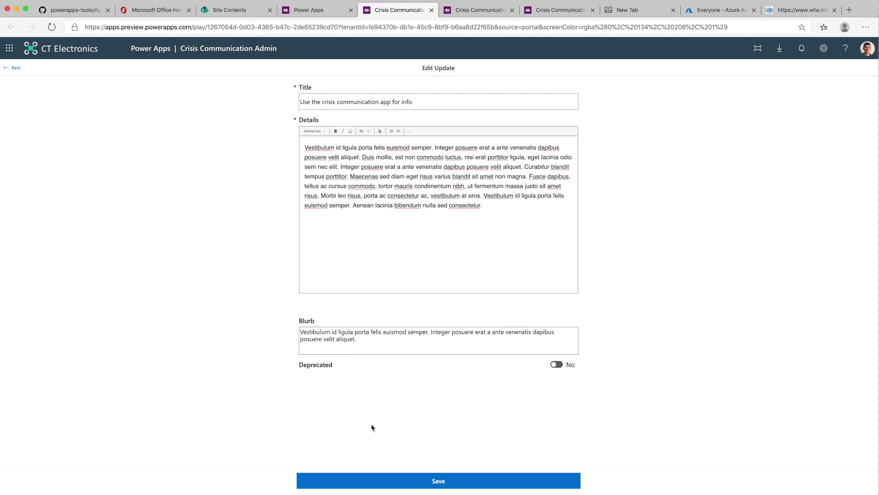
pyautogui.click(362, 486)
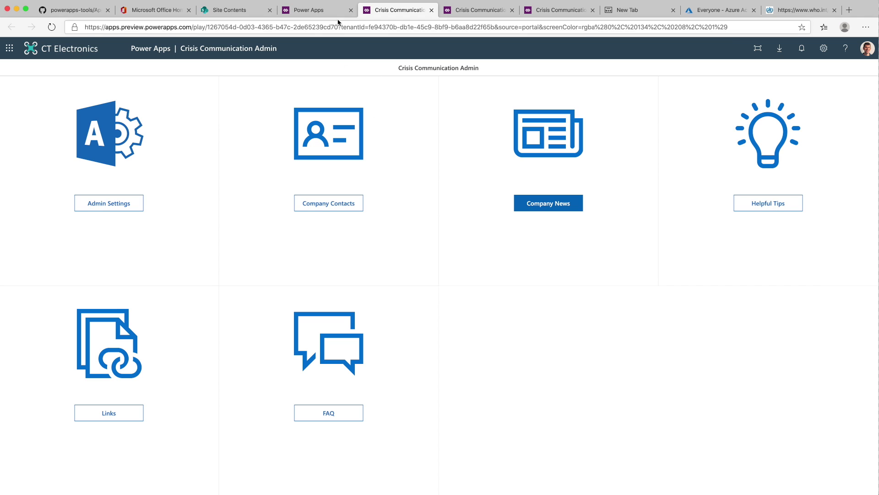
# Run the Crisis Communication app and review its Company News, Helpful tips, FAQ, Links and Emergency contacts pages.
pyautogui.click(315, 10)
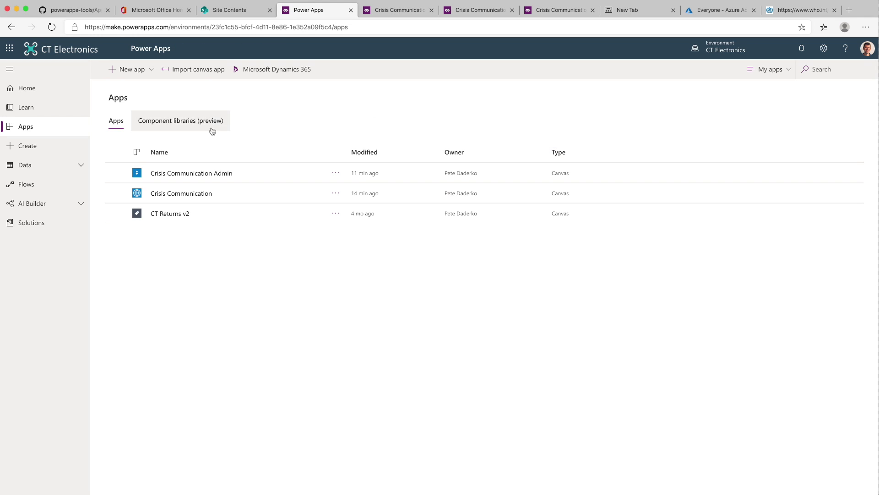
pyautogui.click(183, 196)
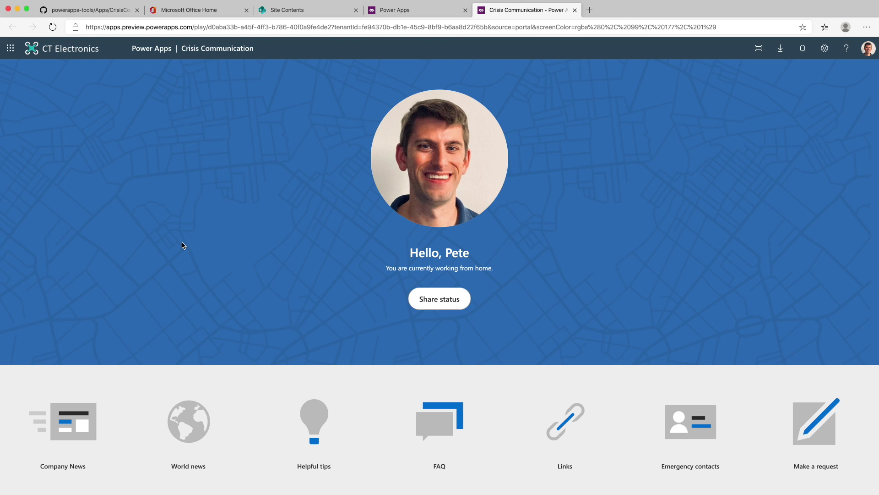
pyautogui.click(77, 422)
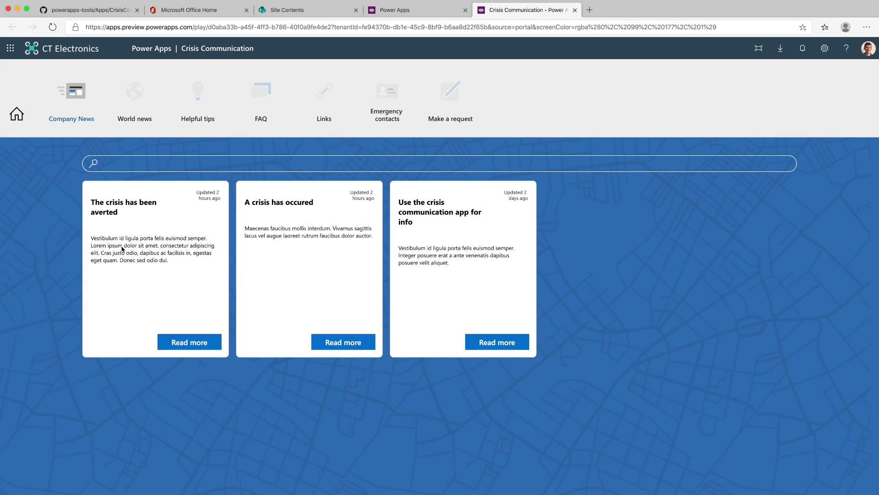
pyautogui.click(200, 106)
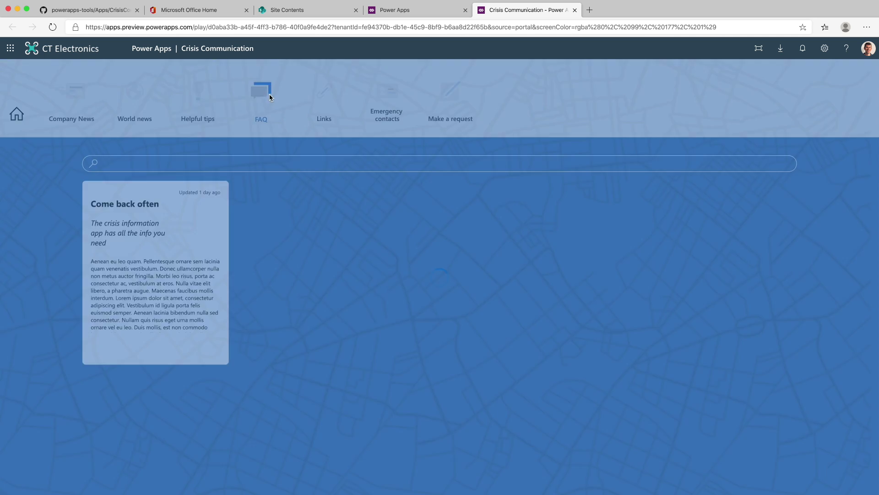
pyautogui.click(269, 95)
pyautogui.click(326, 96)
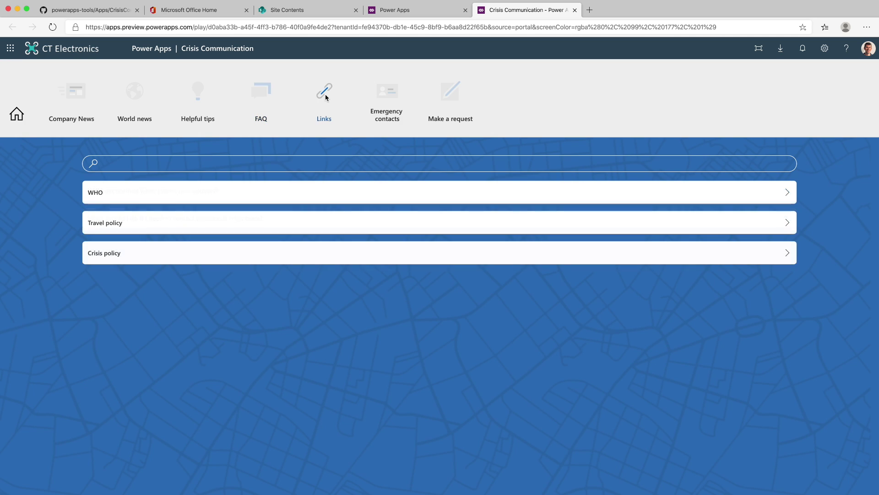
pyautogui.click(387, 94)
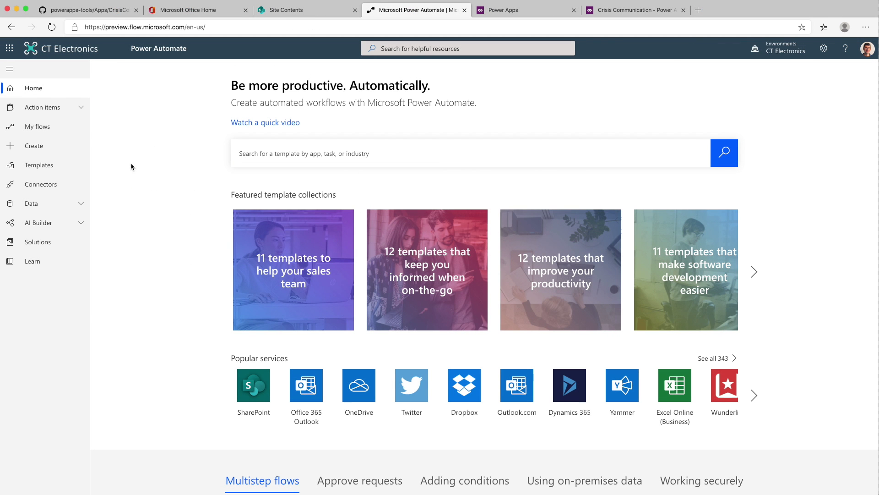
# Switch to Power Automate and upload the CrisisCommunicationNewsNotification.zip flow package for import.
pyautogui.click(66, 133)
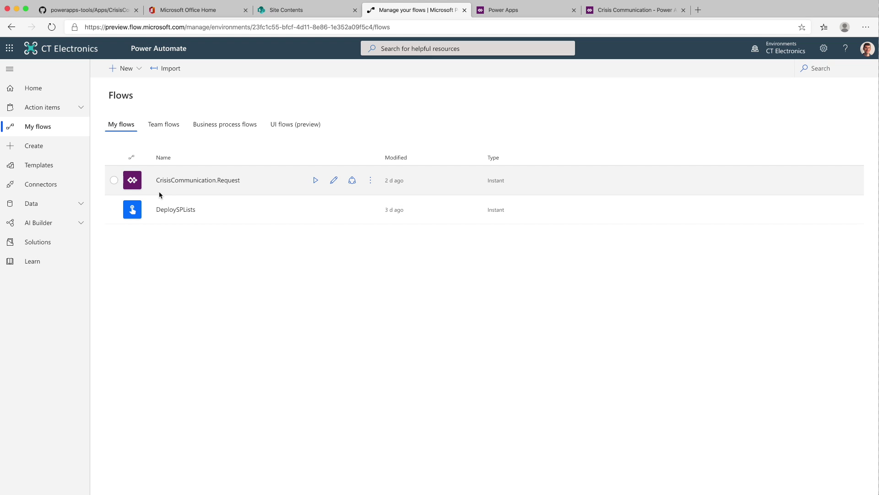
pyautogui.click(169, 70)
pyautogui.click(797, 139)
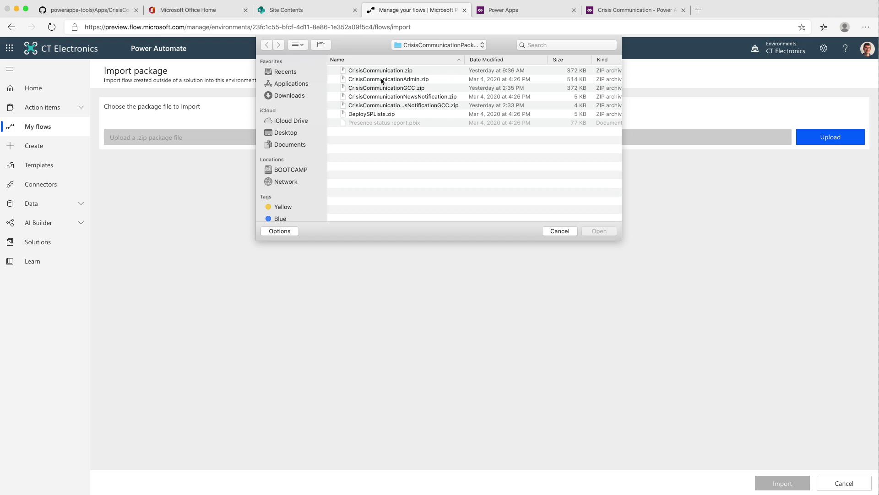
pyautogui.click(355, 97)
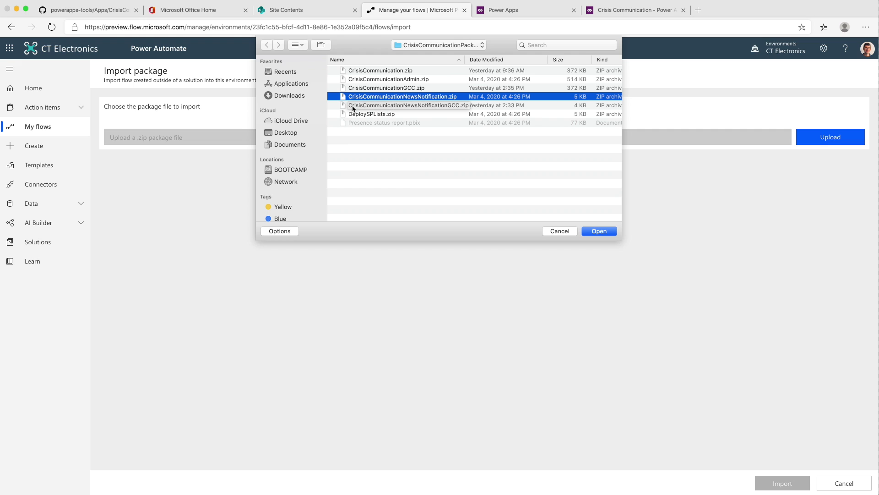
pyautogui.click(607, 234)
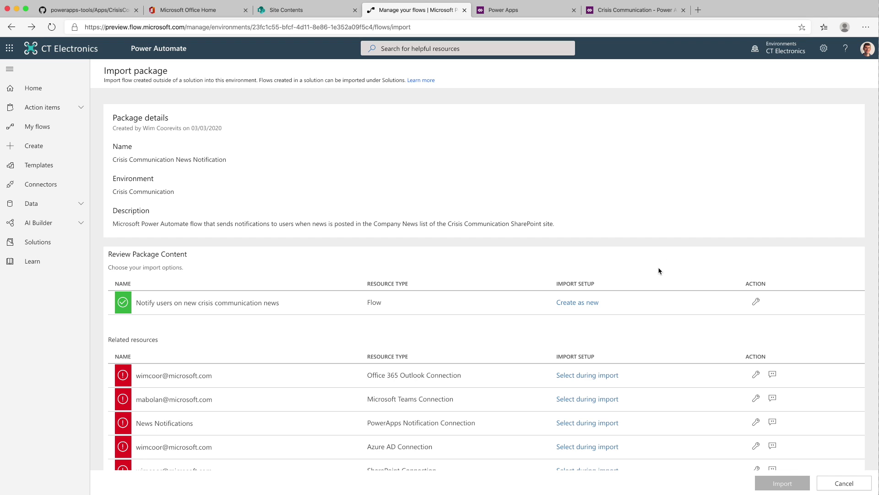
# Assign the existing account connection to the package's Office 365 Outlook Connection resource and save the import setup.
pyautogui.click(596, 377)
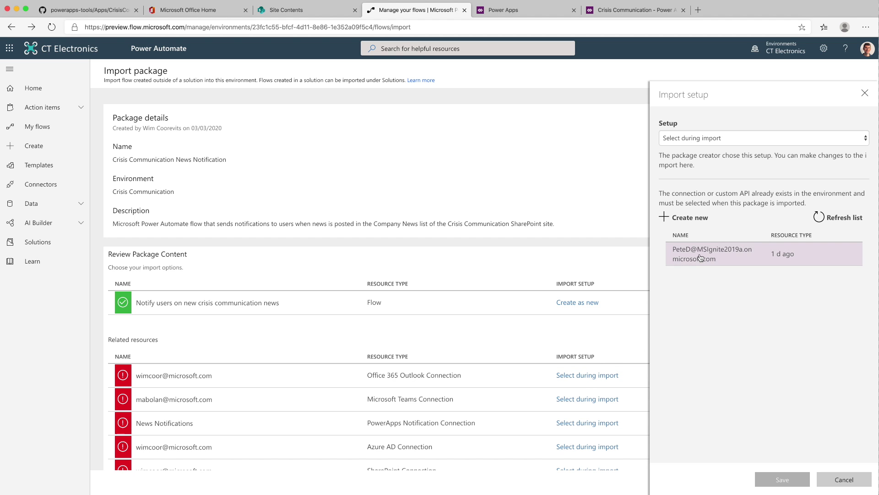
pyautogui.click(699, 256)
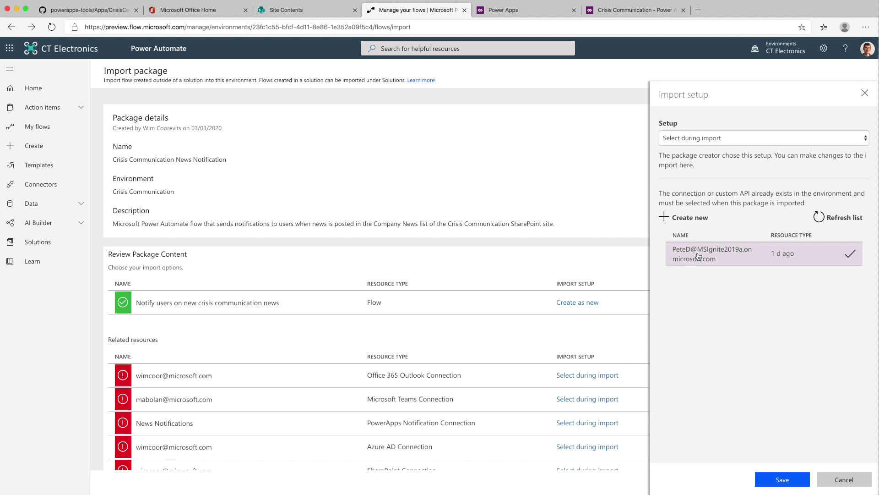
pyautogui.click(773, 488)
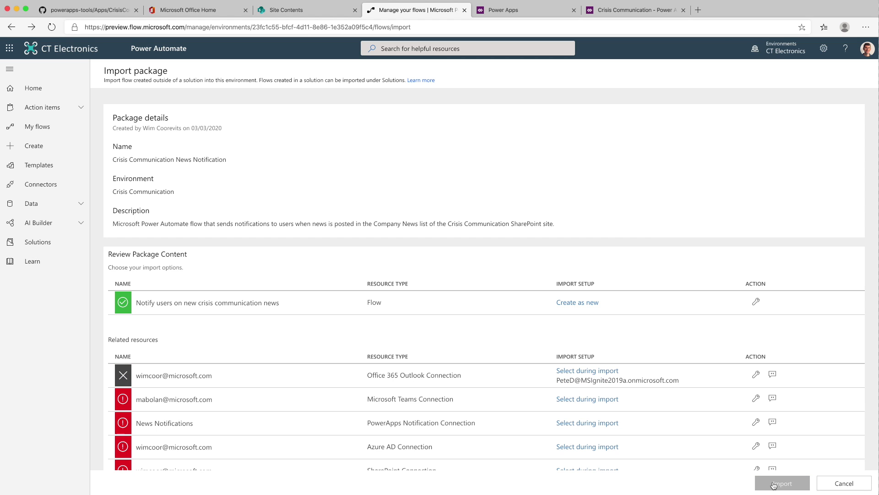
# Start a new PowerApps Notification connection for the package's News Notifications resource, finding the connector with "powerapps not".
pyautogui.click(601, 424)
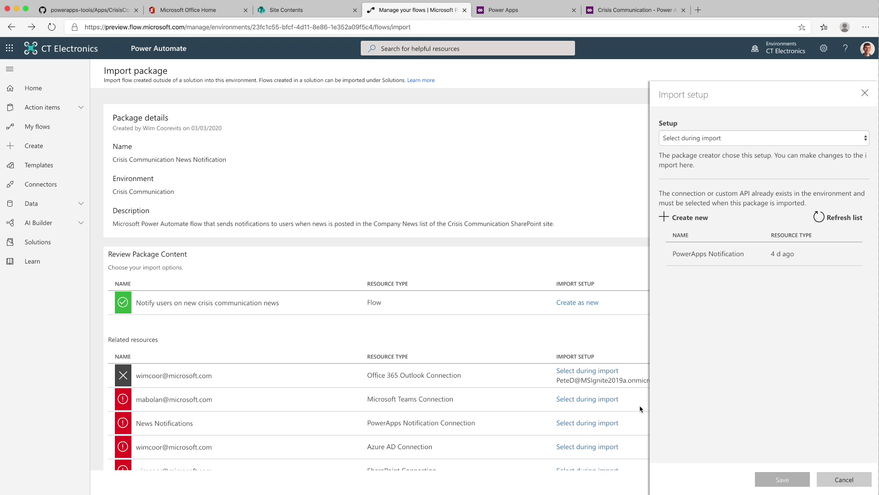
pyautogui.click(664, 219)
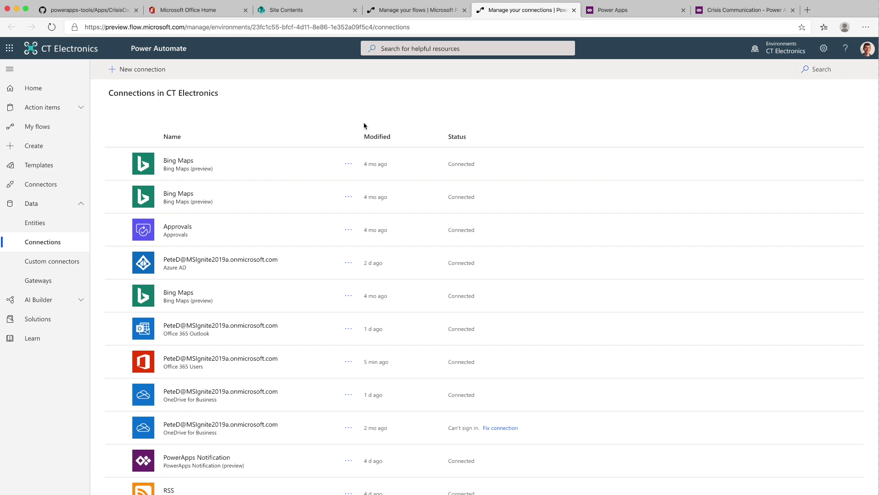
pyautogui.click(146, 72)
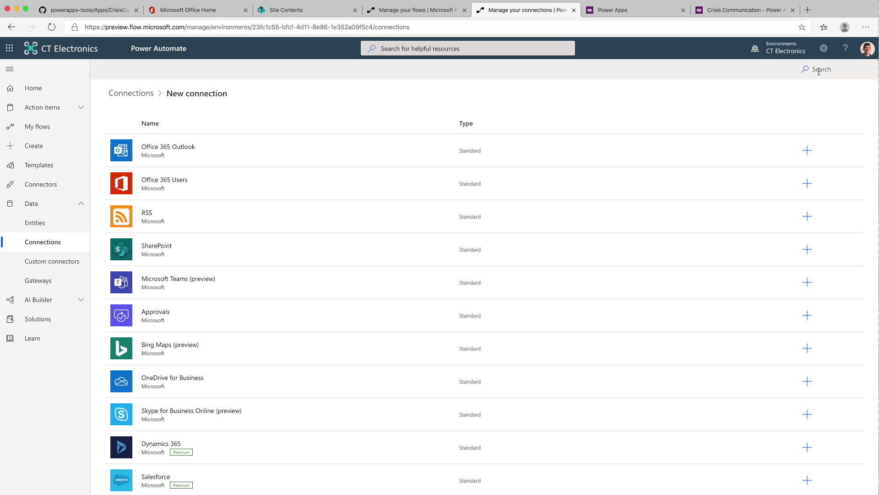
pyautogui.click(432, 12)
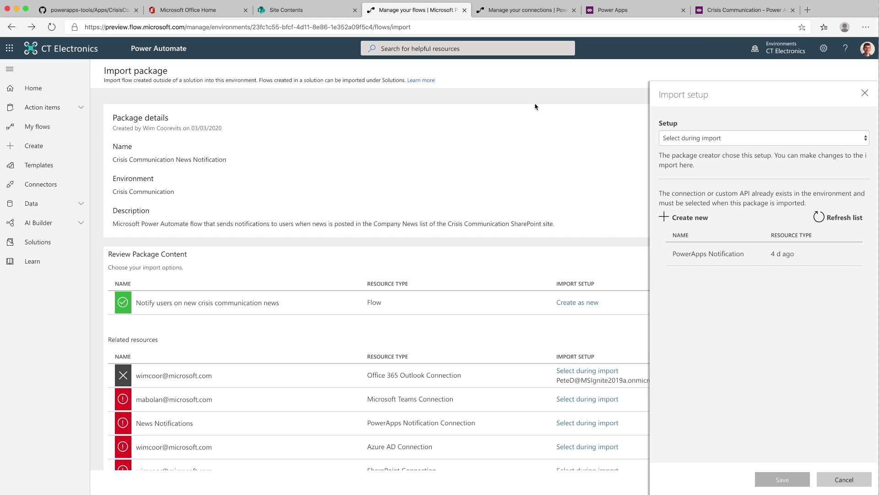
pyautogui.click(522, 11)
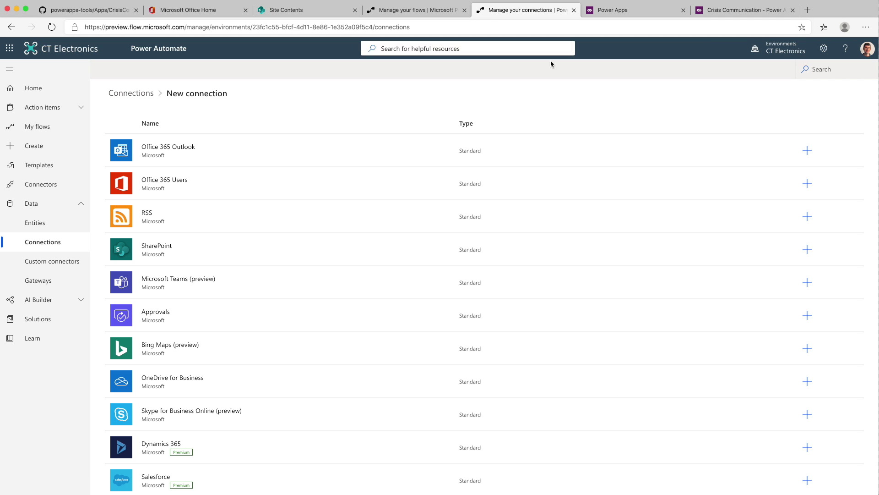
pyautogui.click(842, 71)
pyautogui.write('powerapps not')
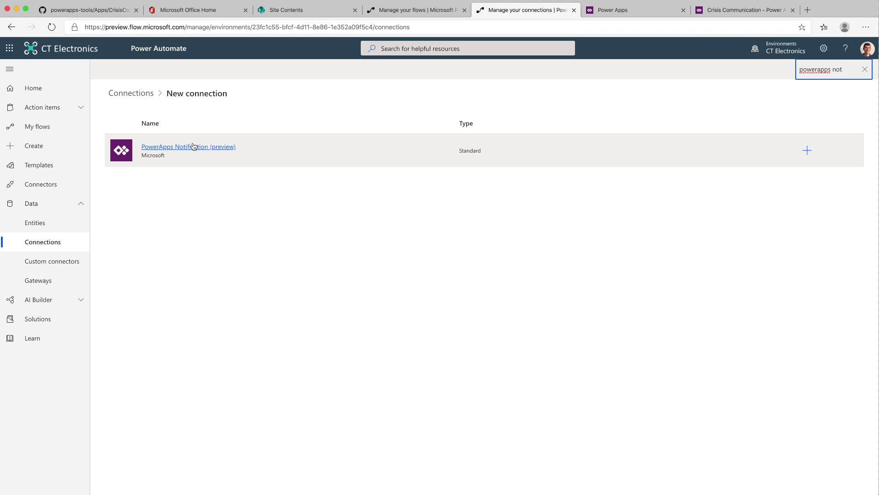
pyautogui.click(270, 149)
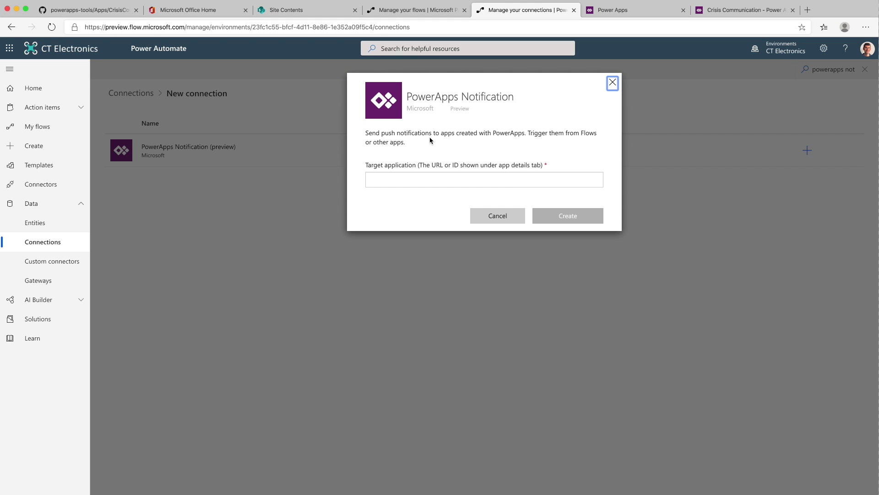
pyautogui.click(399, 182)
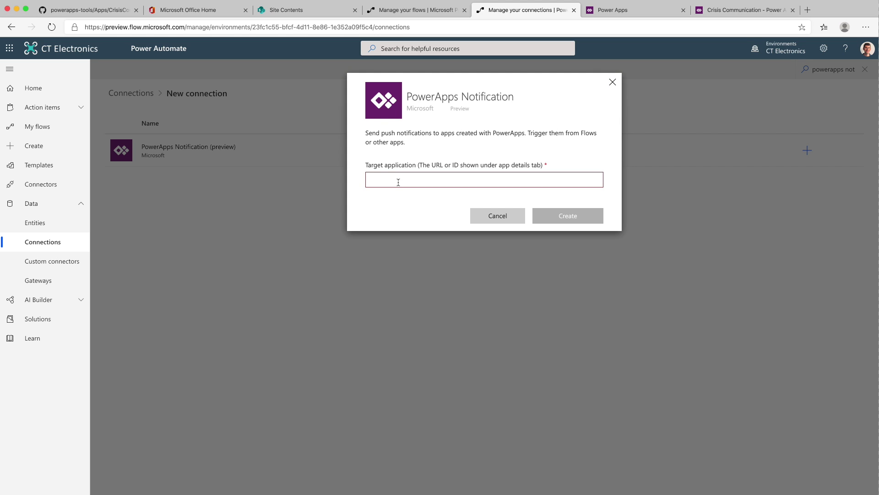
# Copy the Crisis Communication app's URL from its details in Power Apps and create the PowerApps Notification connection with it as target application.
pyautogui.click(597, 14)
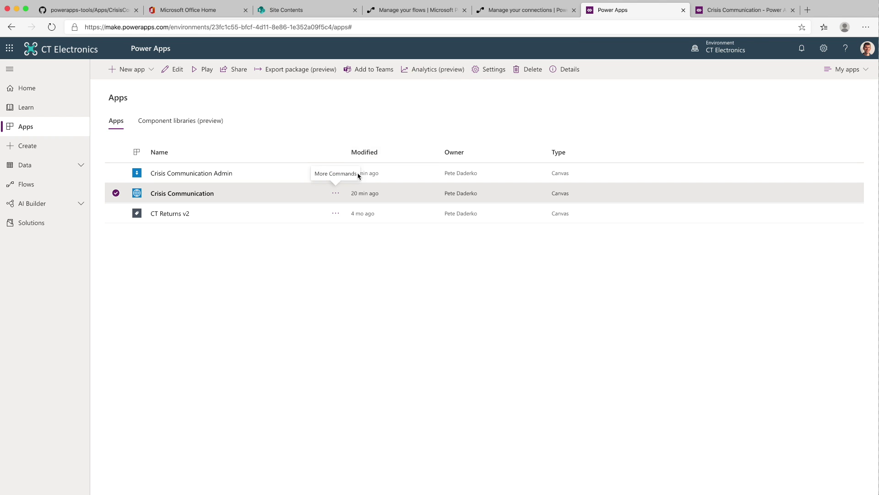
pyautogui.click(335, 194)
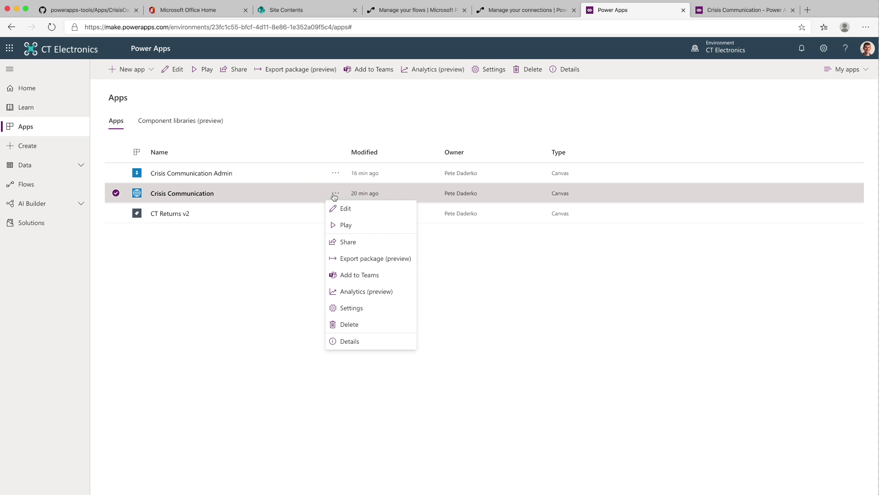
pyautogui.click(346, 341)
pyautogui.moveTo(437, 234); pyautogui.dragTo(104, 236)
pyautogui.press('super+c')
pyautogui.click(506, 9)
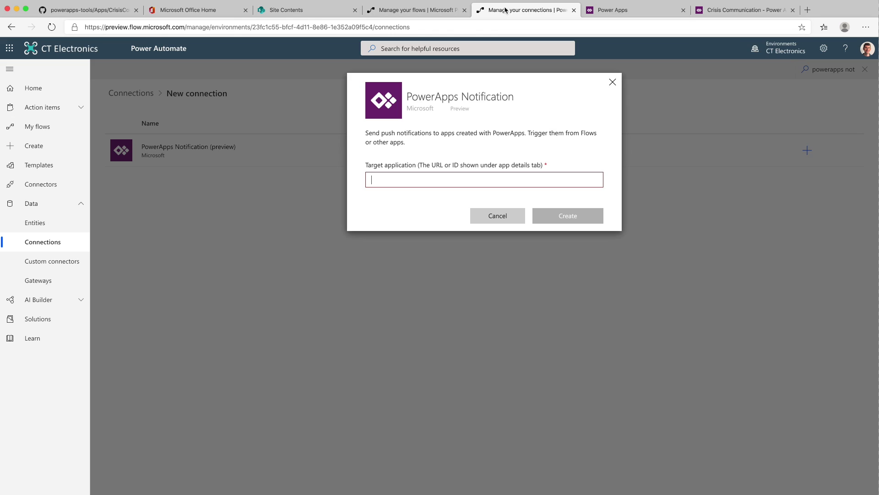
pyautogui.click(438, 179)
pyautogui.press('super+v')
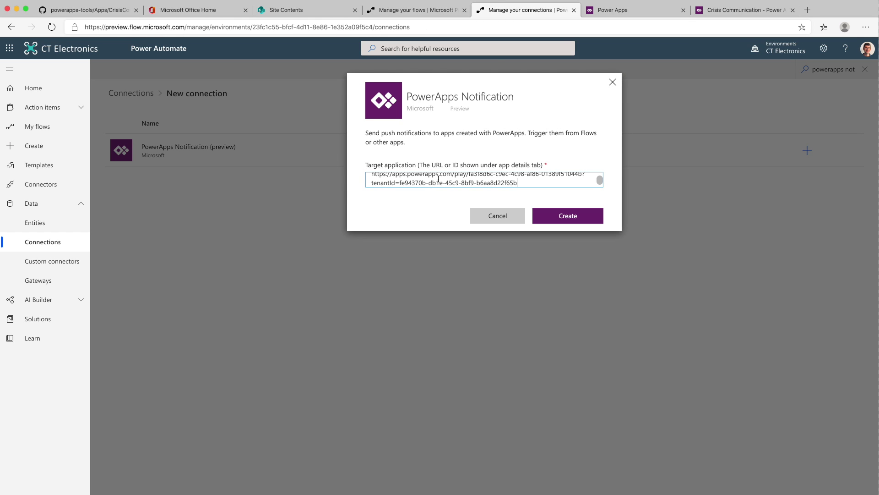
pyautogui.click(550, 219)
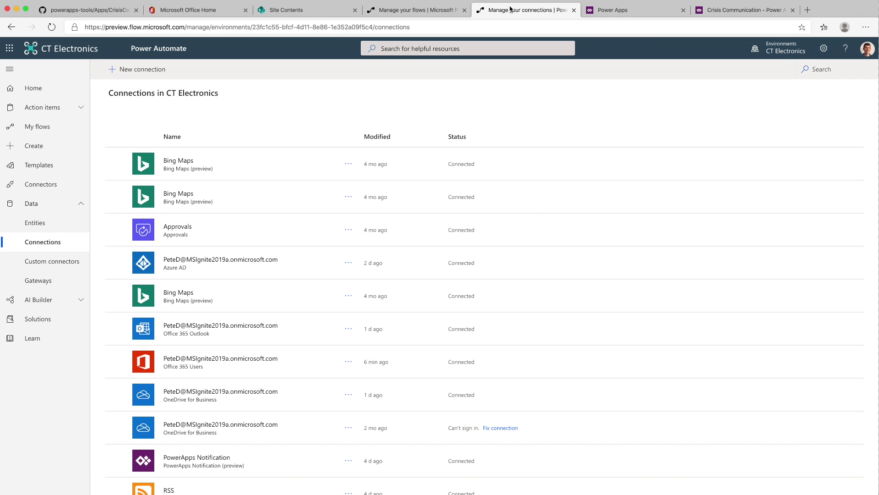
# Return to the package import, refresh the connection list, and assign the newly created PowerApps Notification connection to News Notifications.
pyautogui.click(415, 10)
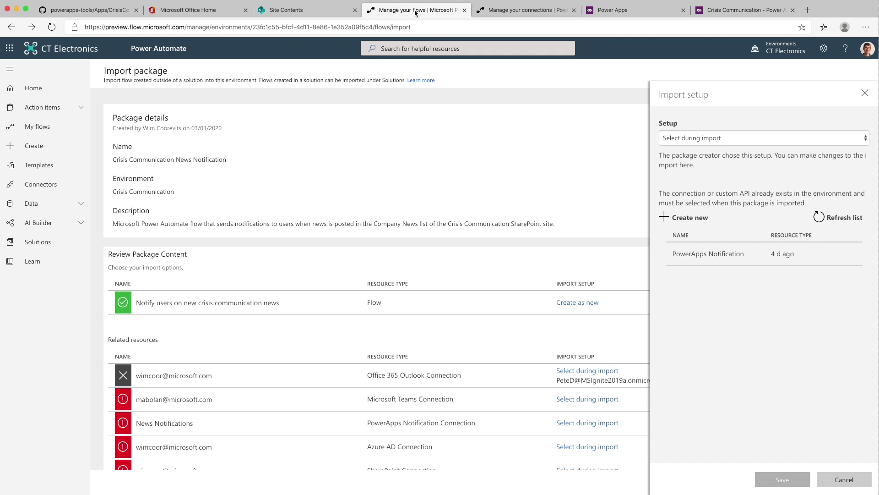
pyautogui.click(816, 219)
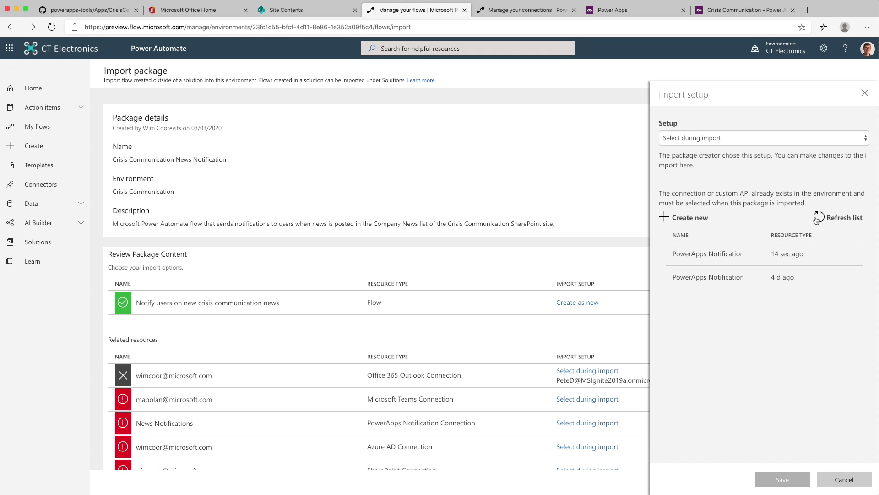
pyautogui.click(696, 258)
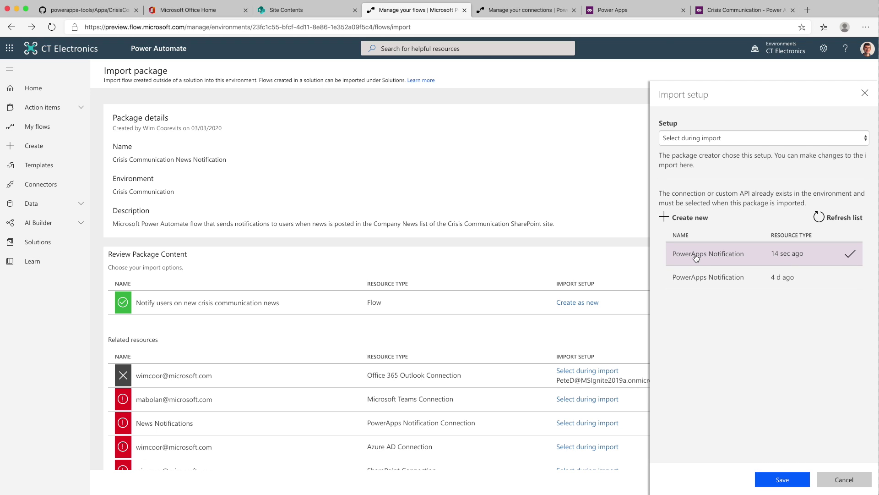
pyautogui.click(781, 480)
# Assign the existing account connections to the Microsoft Teams, Azure AD and SharePoint resources and import the package.
pyautogui.click(592, 400)
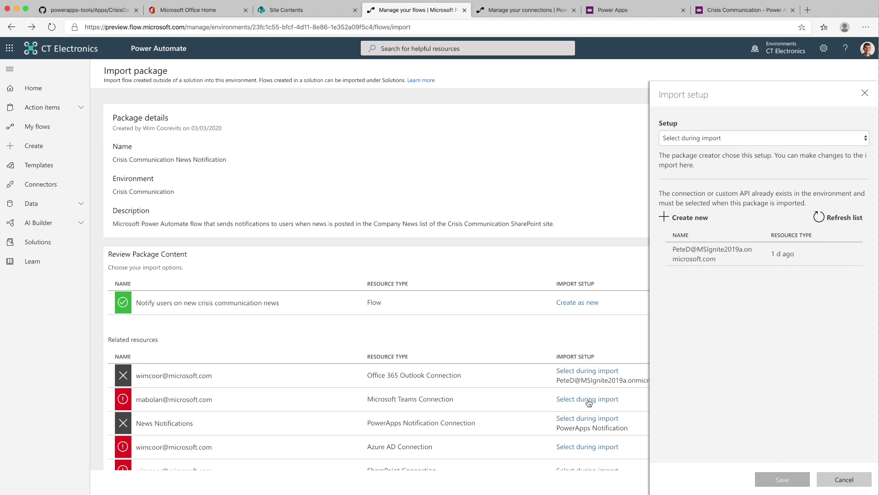
pyautogui.click(709, 257)
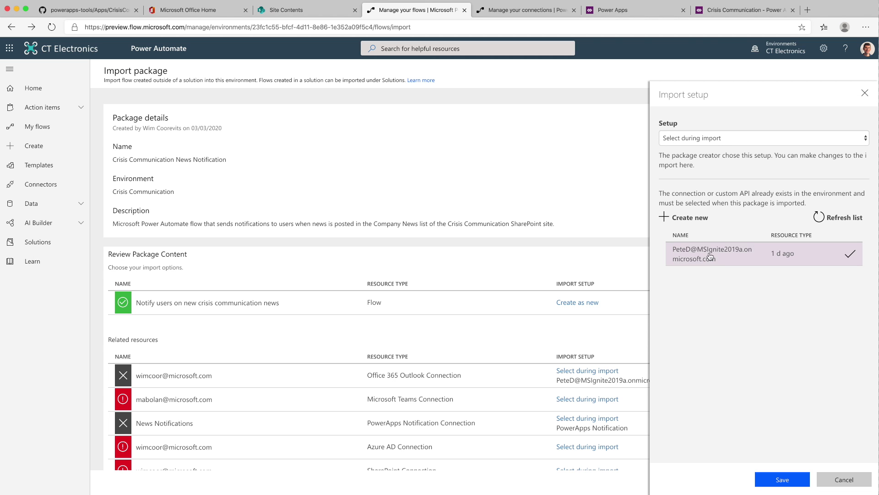
pyautogui.click(764, 476)
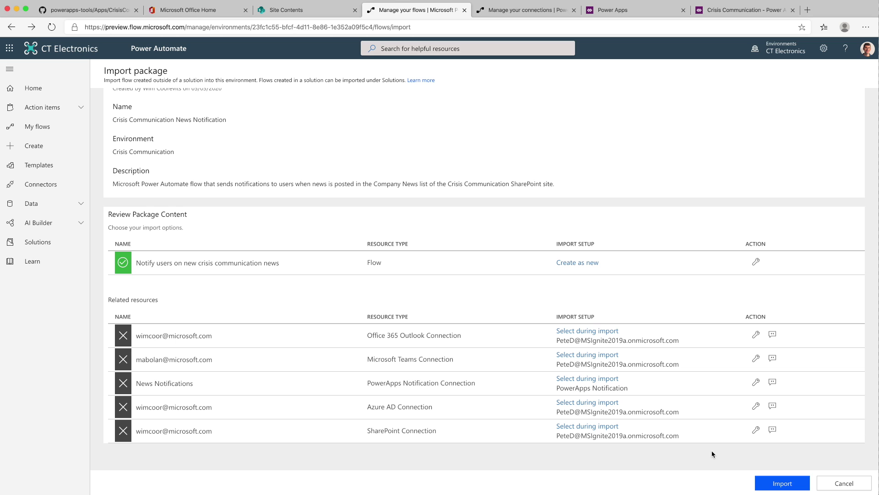
pyautogui.click(790, 484)
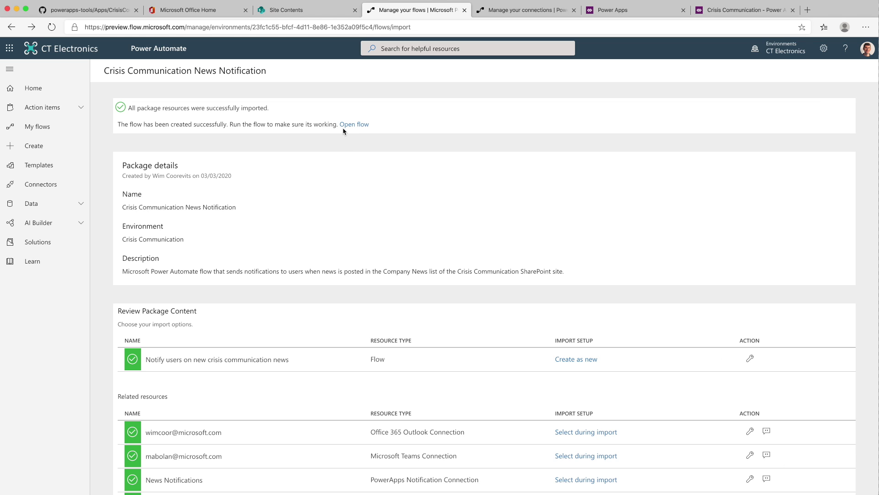
# Open the imported flow and set its "When a news item is posted" trigger to the Crisis Comms site and CI_CompanyNews list.
pyautogui.click(354, 124)
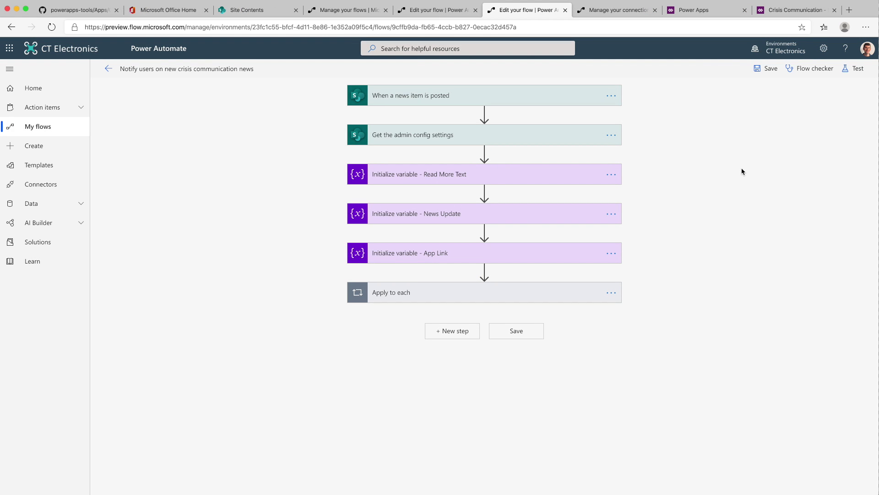
pyautogui.click(545, 96)
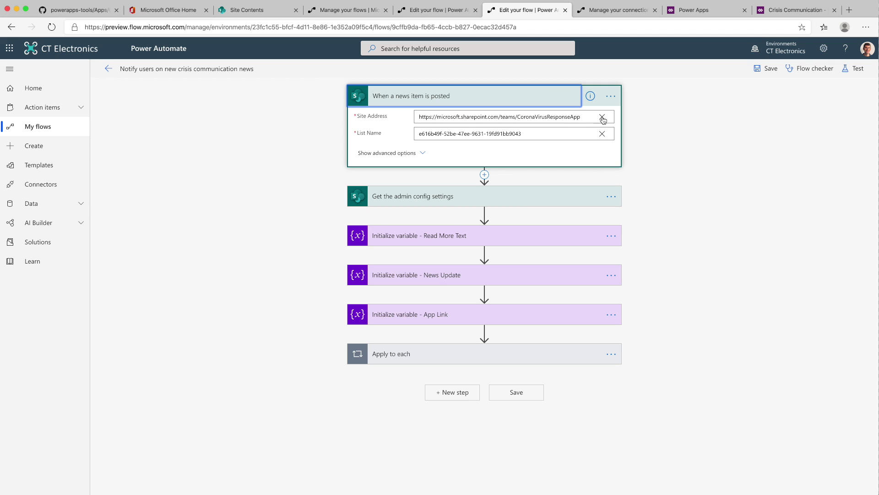
pyautogui.click(603, 118)
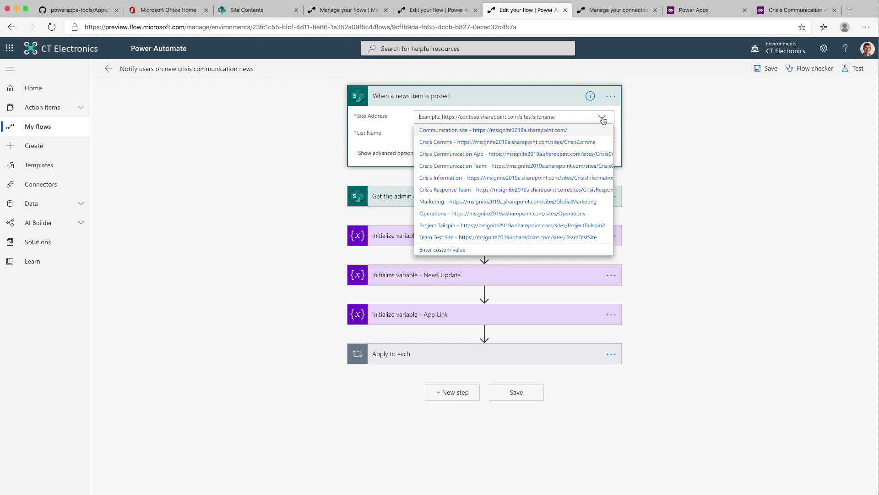
pyautogui.click(471, 146)
pyautogui.click(602, 145)
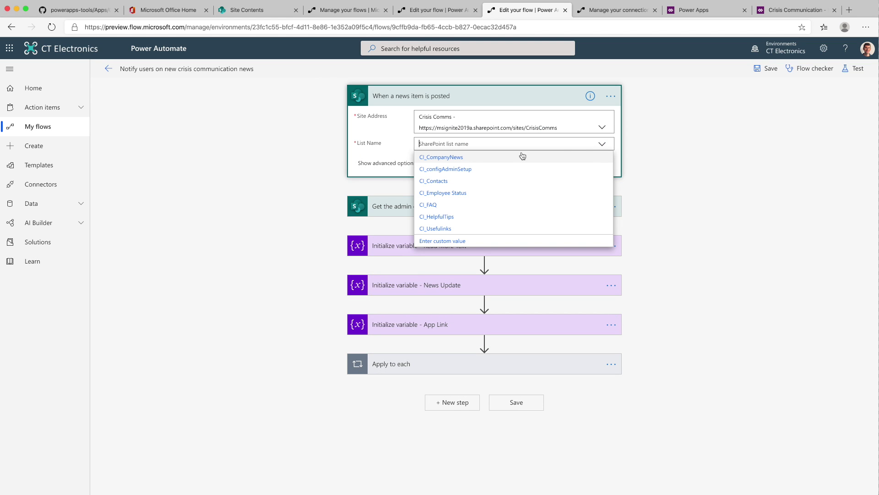
pyautogui.click(477, 158)
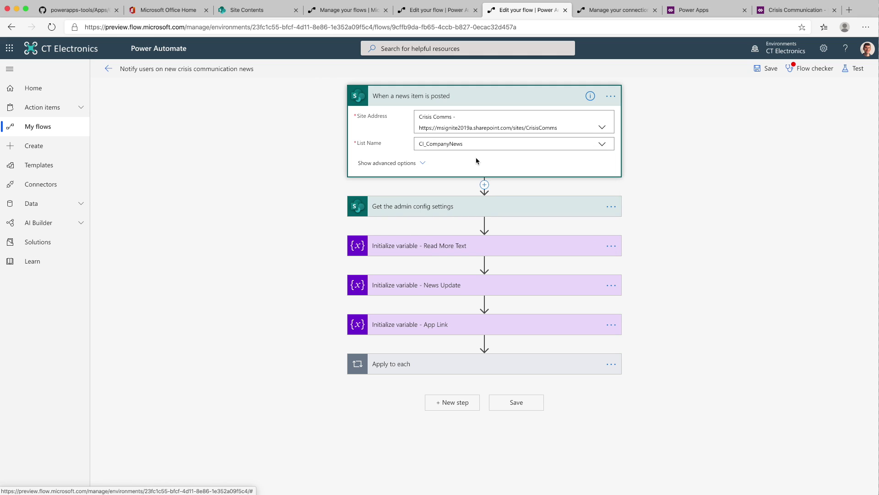
# Set the "Get the admin config settings" action to the Crisis Comms site and the CI_configAdminSetup list.
pyautogui.click(463, 209)
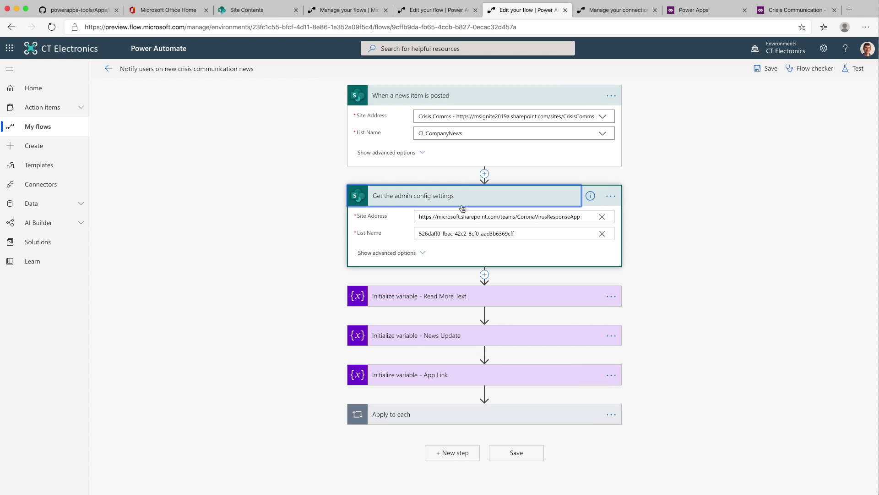
pyautogui.click(603, 217)
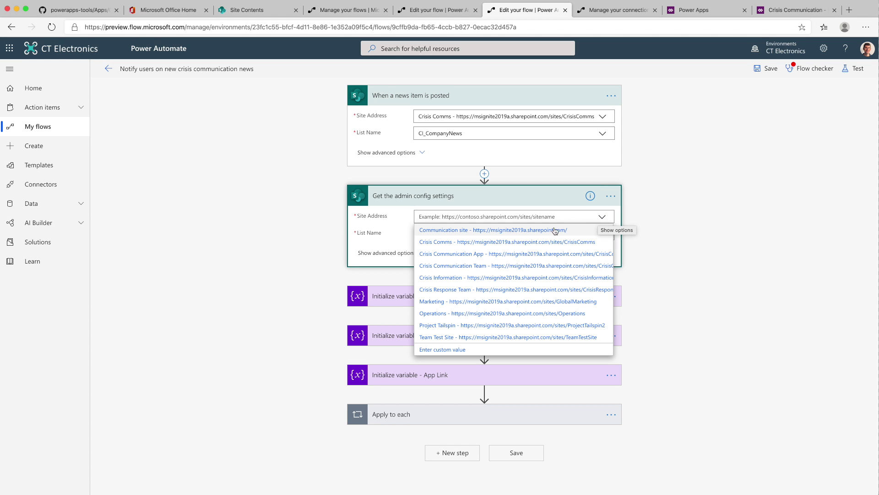
pyautogui.click(511, 243)
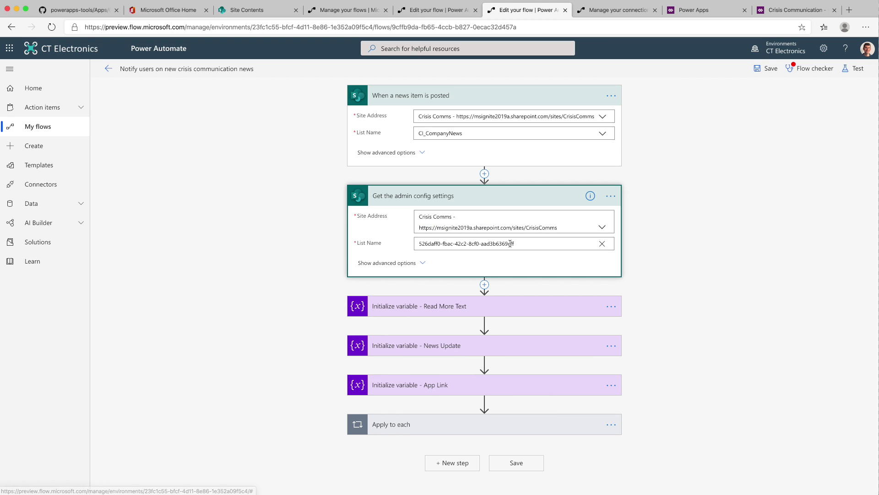
pyautogui.click(603, 244)
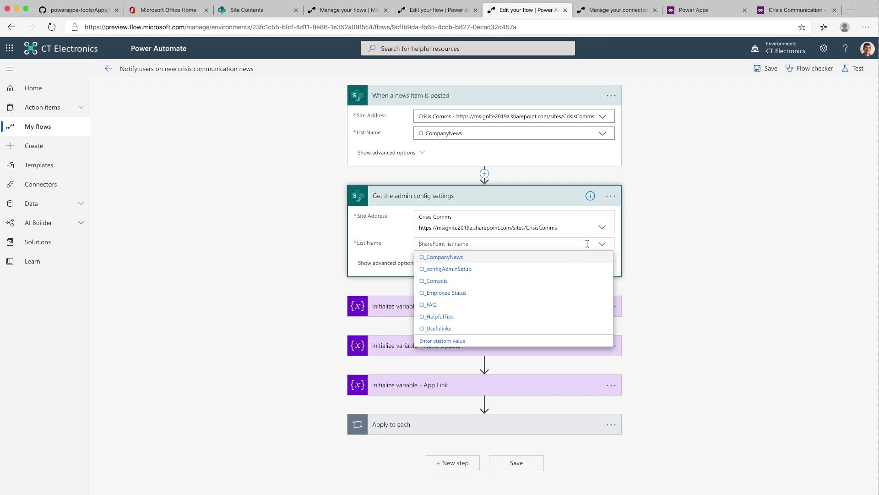
pyautogui.click(461, 270)
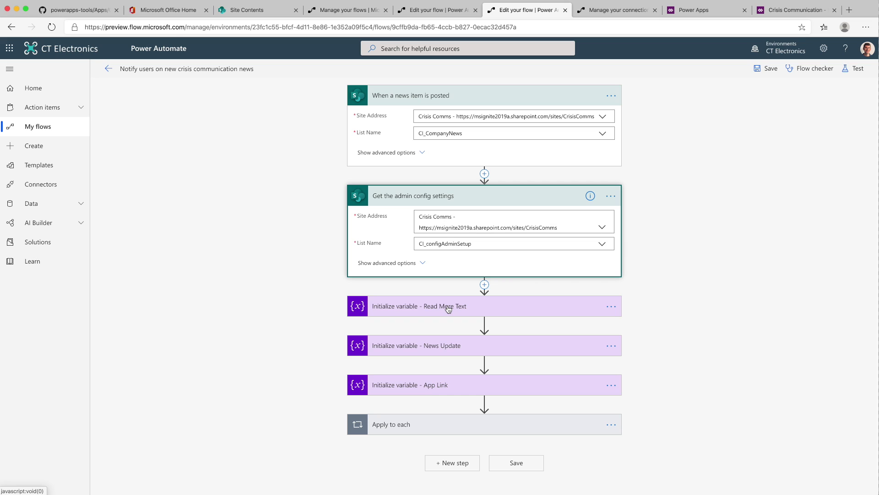
# Expand the Read More Text and News Update variable actions to review their settings.
pyautogui.click(449, 308)
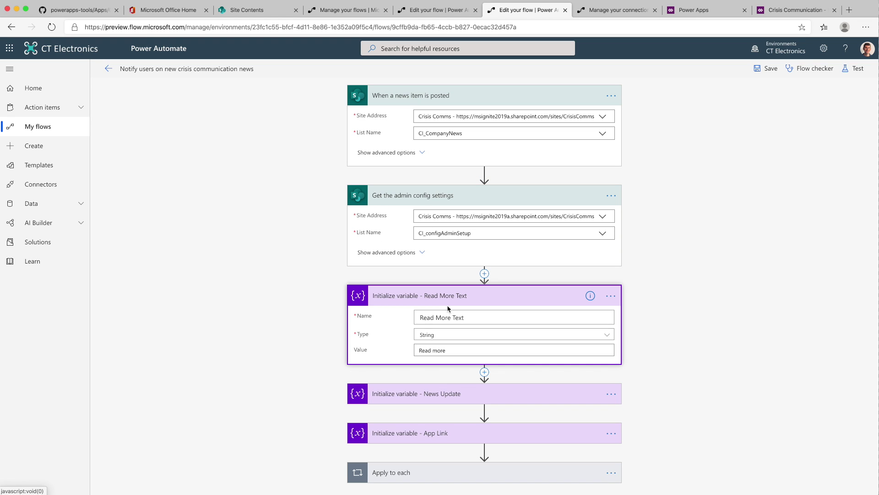
pyautogui.click(435, 394)
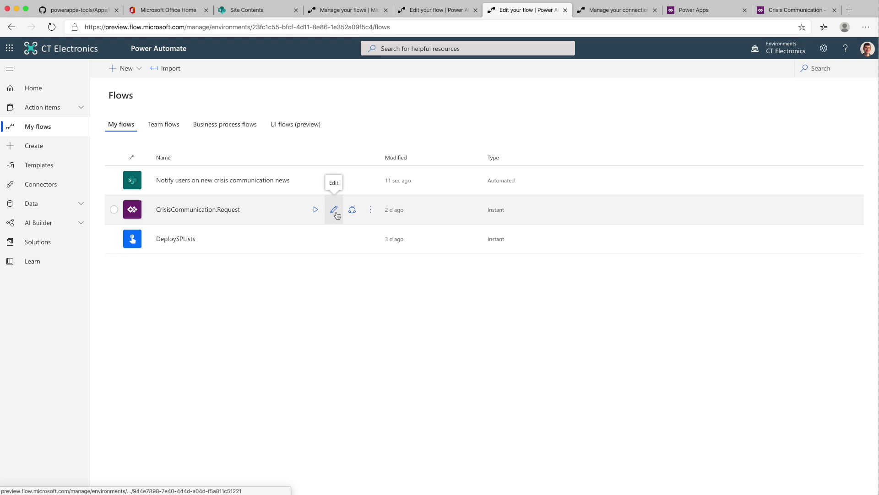
# Open the CrisisCommunication.Request flow for editing, then switch to Microsoft Teams and start creating a team.
pyautogui.click(336, 214)
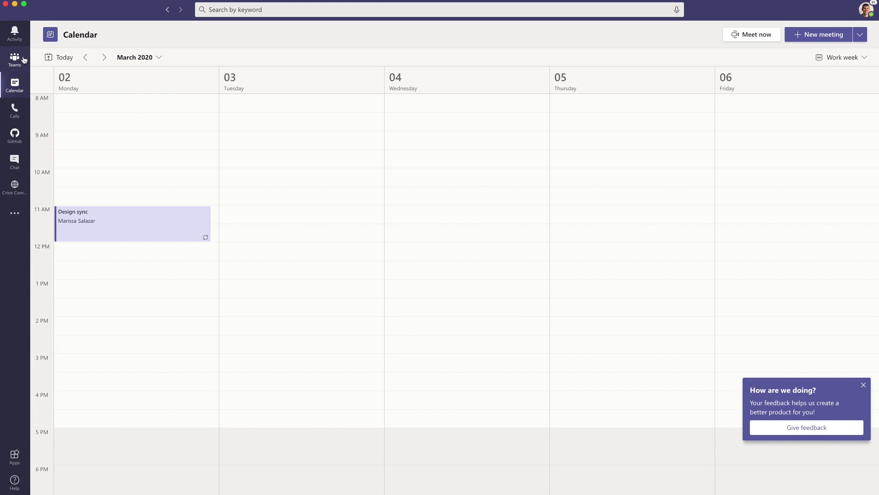
pyautogui.click(15, 59)
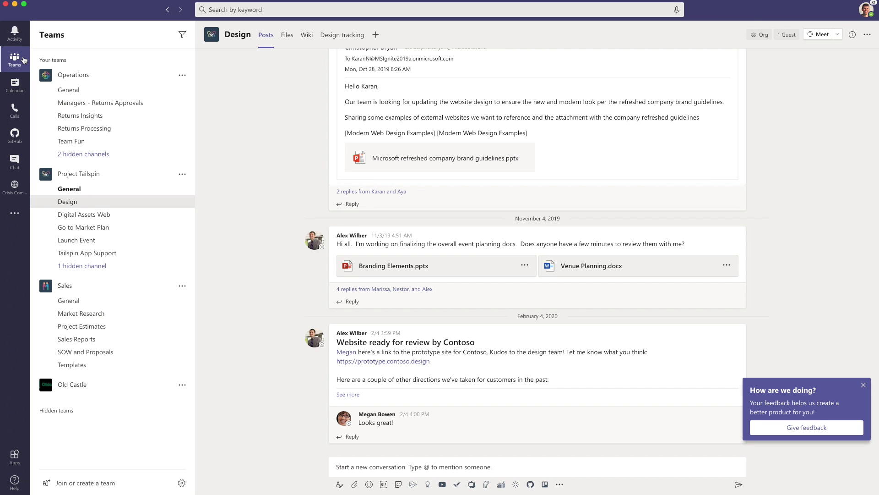
pyautogui.click(74, 485)
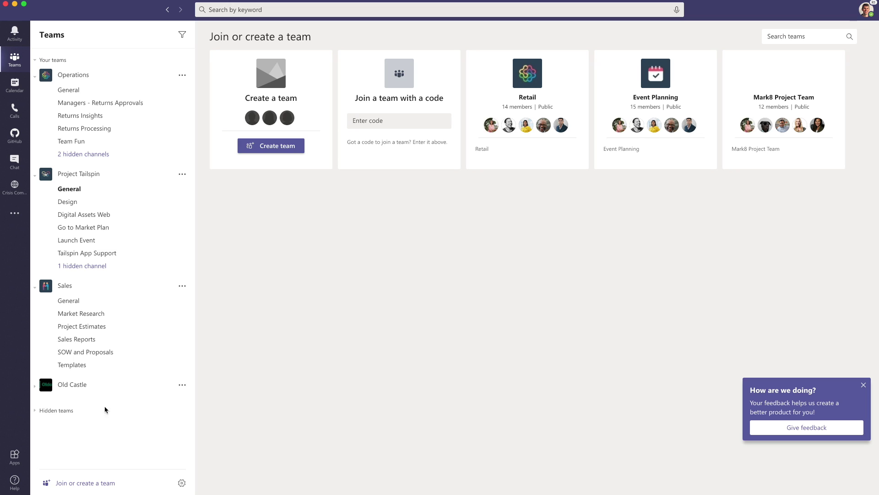
pyautogui.click(292, 147)
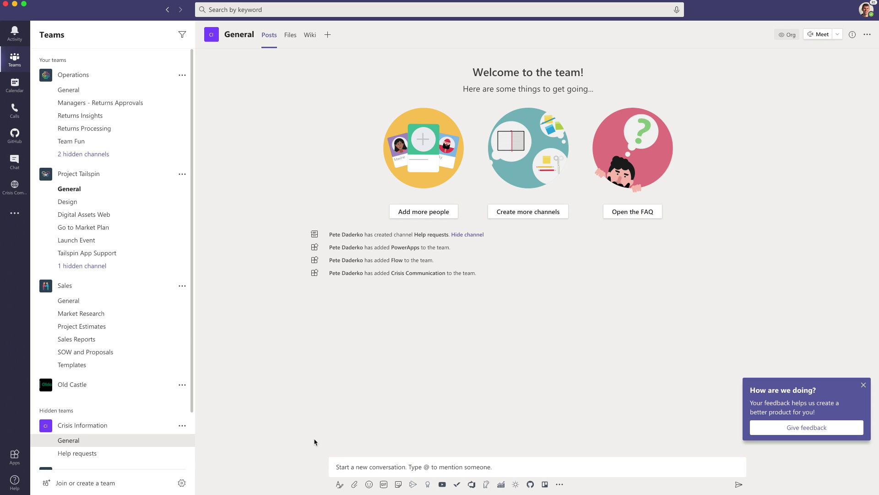
# Get a channel link from the Crisis Information team and paste it into a blank text document.
pyautogui.click(146, 458)
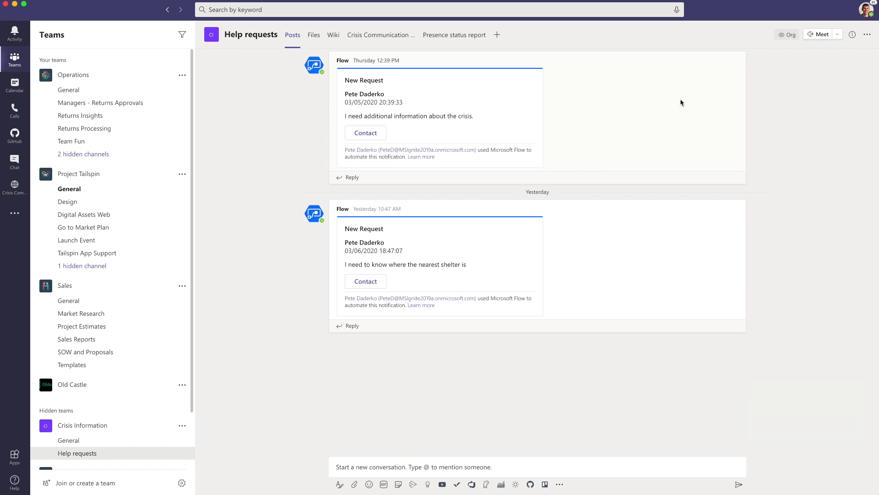
pyautogui.click(865, 36)
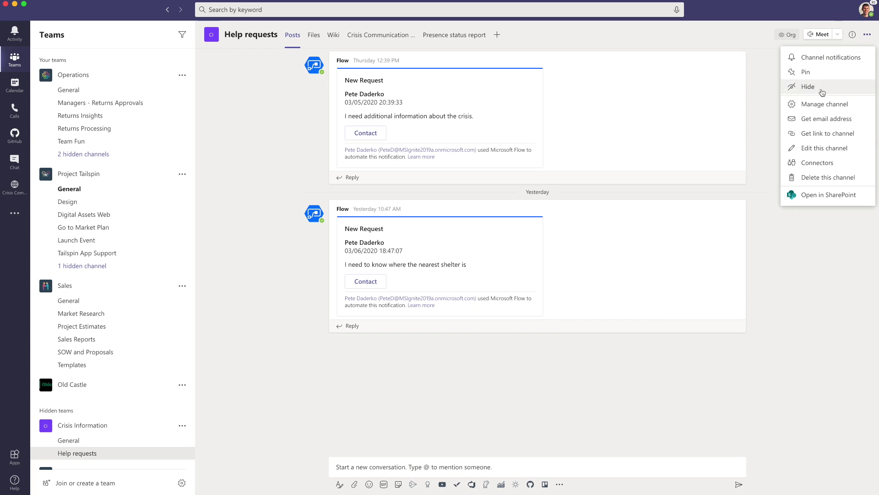
pyautogui.click(812, 134)
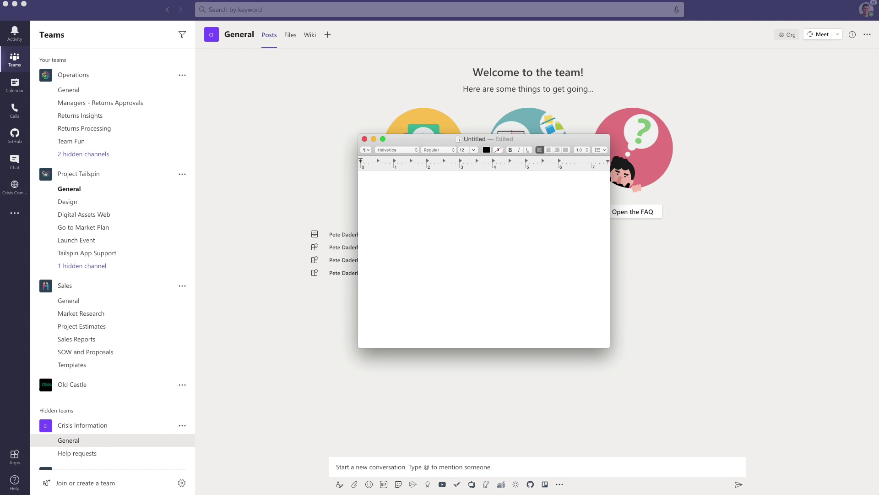
pyautogui.write('https://teams.microsoft.com/l/channel/19%3A8b5e651b97d040b08b8e0fc4834b47dd%40thread.tacv2/General?groupId=f62c6d3b-f077-4bb4-afed-68fd263ea04c&tenantId=fe94370b-db1e-45c9-8bf9-b6aa8d22f65b')
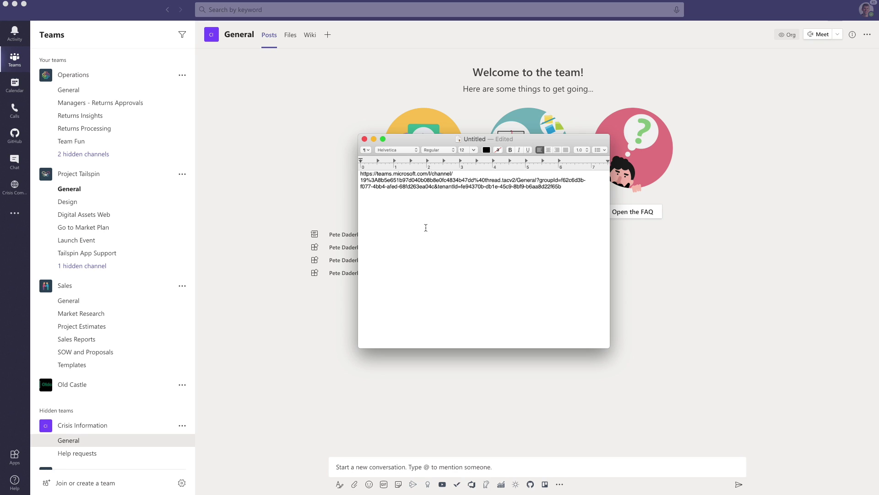
# Set the flow's Team Id variable to the groupId copied from the channel link, f62c6d3b-f077-4bb4-afed-68fd263ea04c.
pyautogui.moveTo(539, 180); pyautogui.dragTo(561, 180)
pyautogui.click(561, 180)
pyautogui.moveTo(562, 180); pyautogui.dragTo(434, 187)
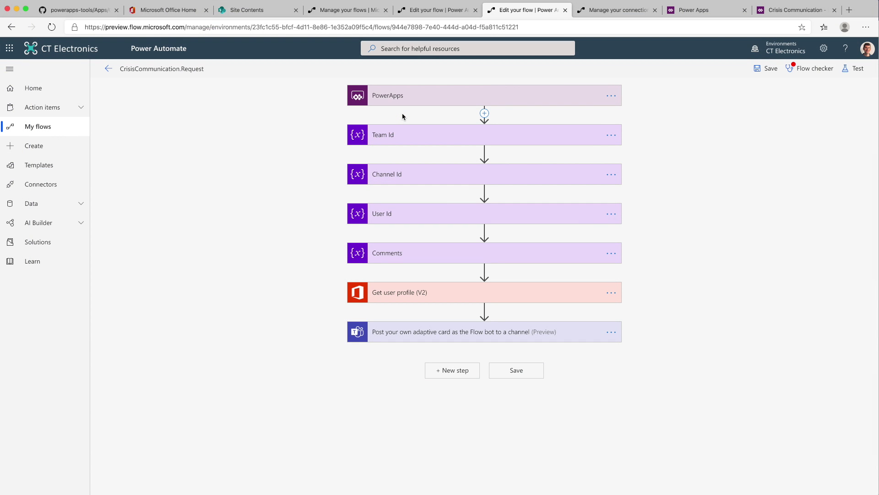
pyautogui.click(407, 136)
pyautogui.tripleClick(475, 191)
pyautogui.press('super+c')
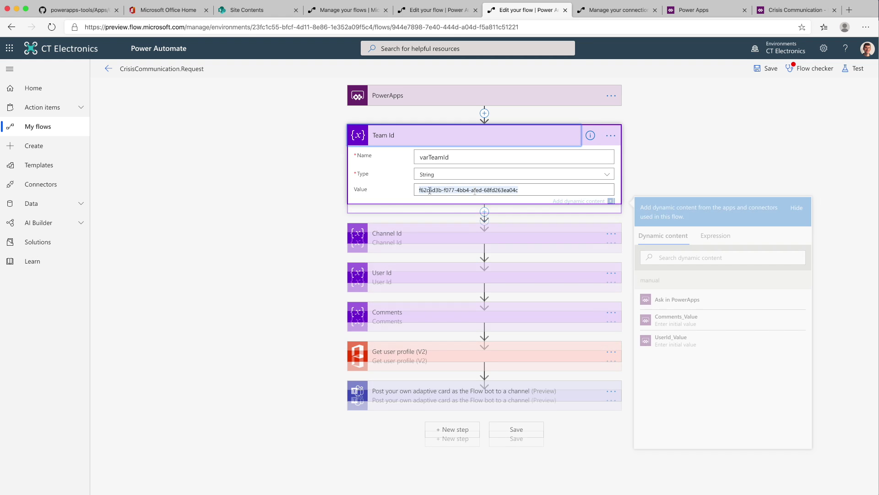
pyautogui.press('BackSpace')
pyautogui.press('super+v')
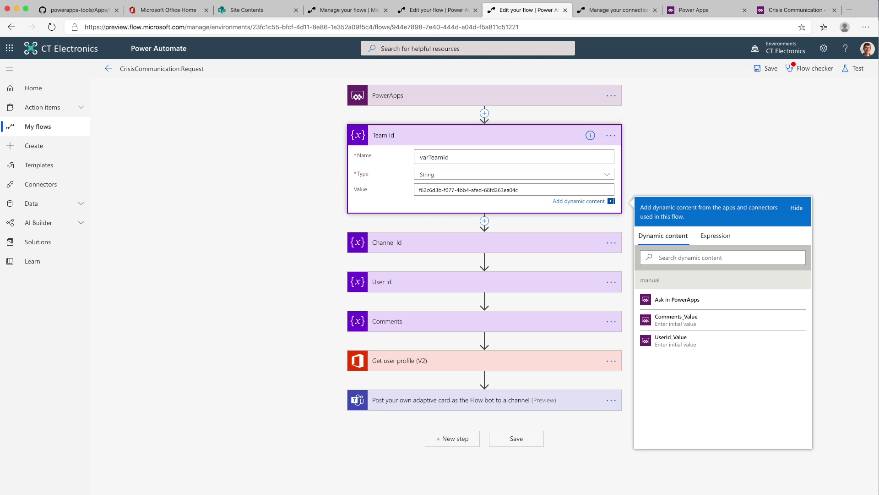
# Set the Channel Id variable to the channel identifier from the link, 19%3A8b5e651b97d040b08b8e0fc4834b47dd%40thread.tacv2.
pyautogui.press('super+Tab')
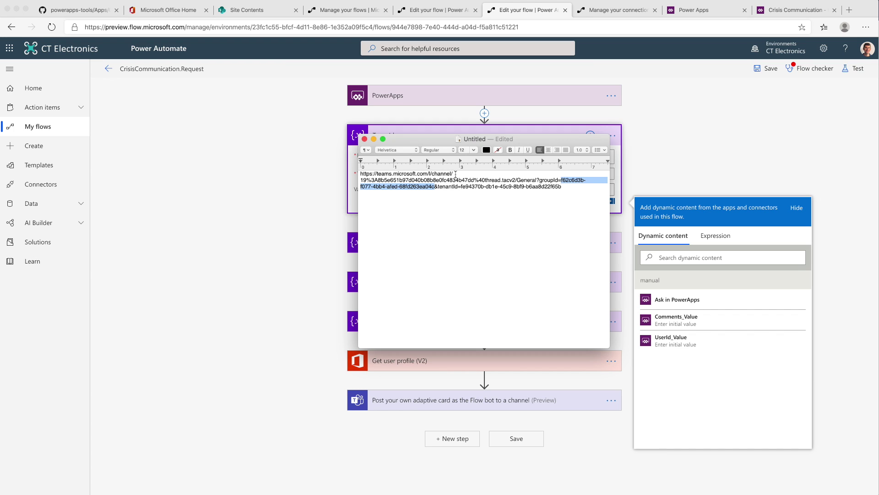
pyautogui.moveTo(360, 181); pyautogui.dragTo(516, 181)
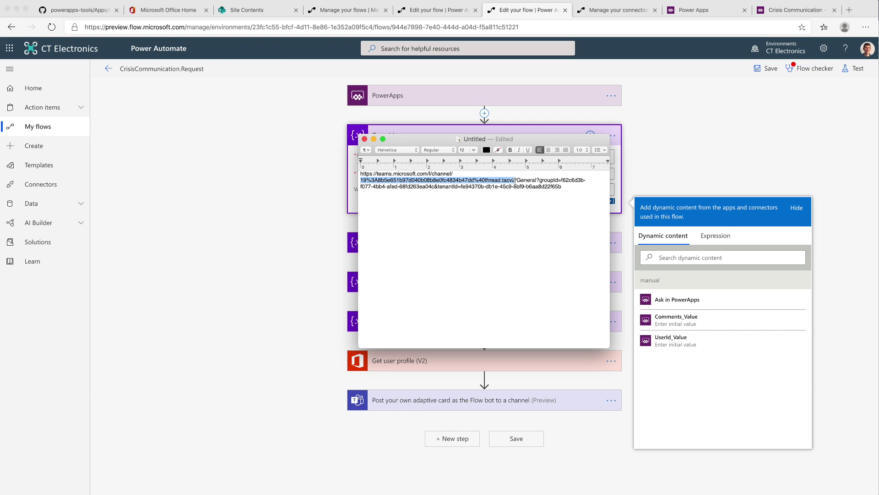
pyautogui.moveTo(515, 181); pyautogui.dragTo(519, 182)
pyautogui.click(646, 174)
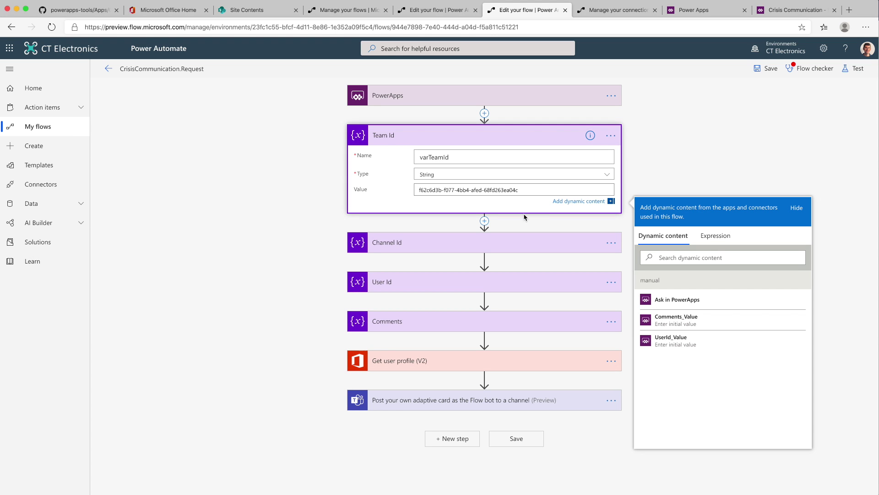
pyautogui.click(486, 245)
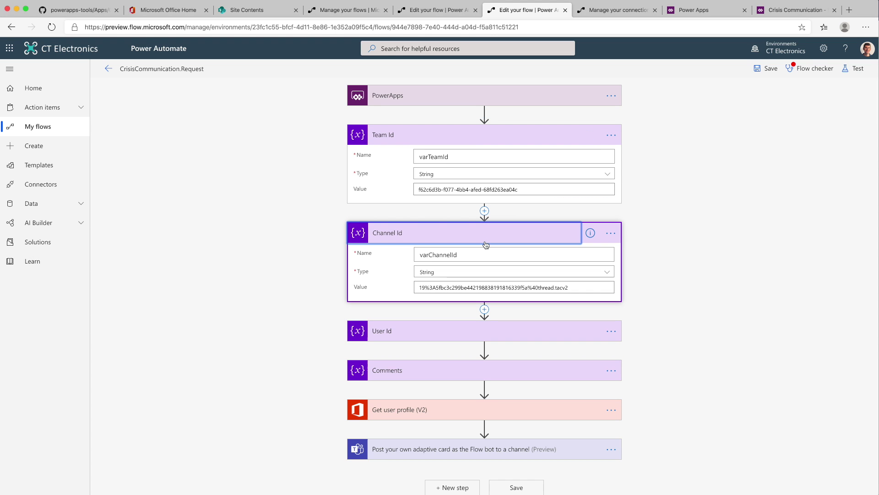
pyautogui.tripleClick(434, 287)
pyautogui.write('19%3a8b5e651b97d040b08b8e0fc4834b47dd%40thread.tacv2')
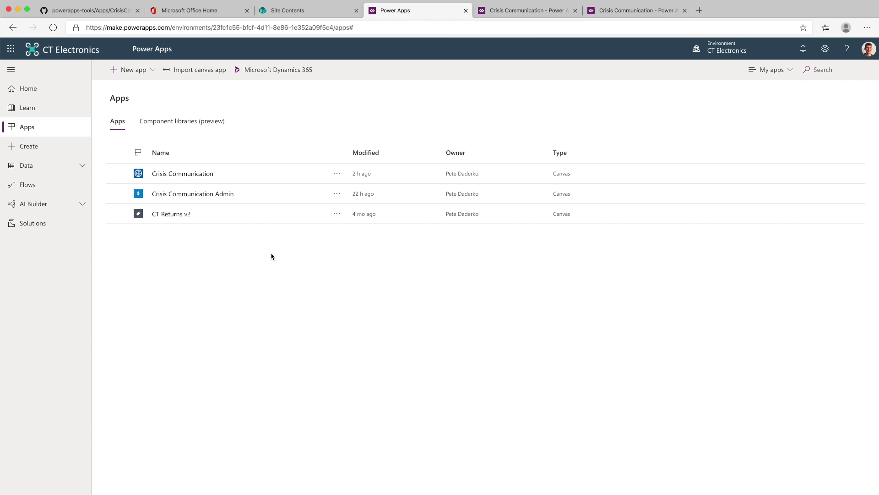
# Save a company news post titled "There's a new crisis" in the Crisis Communication Admin app and check the Teams chat for its notification.
pyautogui.click(214, 194)
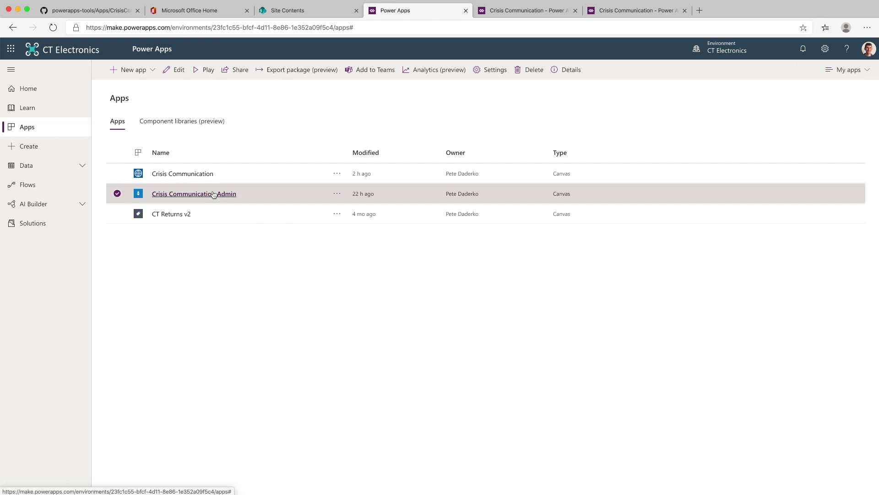
pyautogui.click(214, 195)
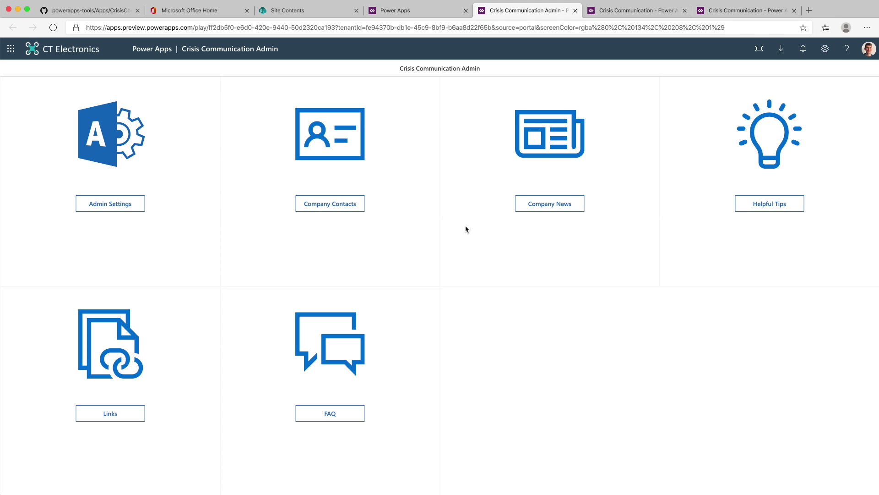
pyautogui.click(542, 209)
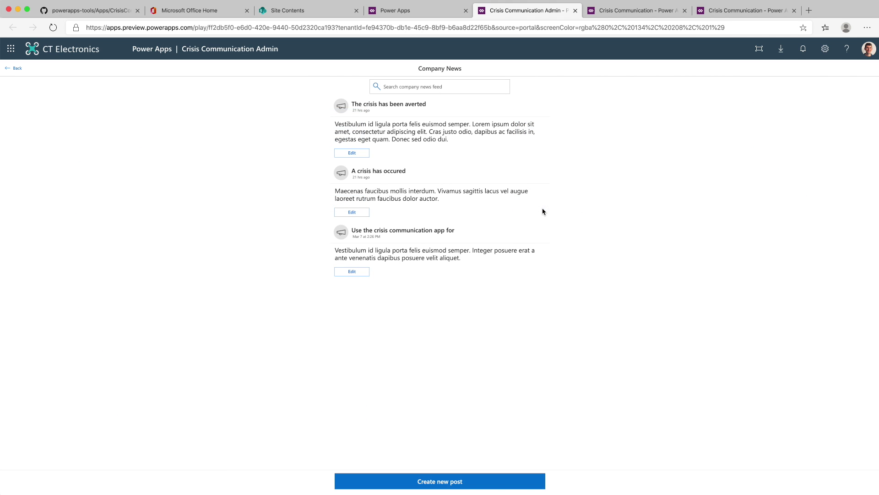
pyautogui.click(421, 482)
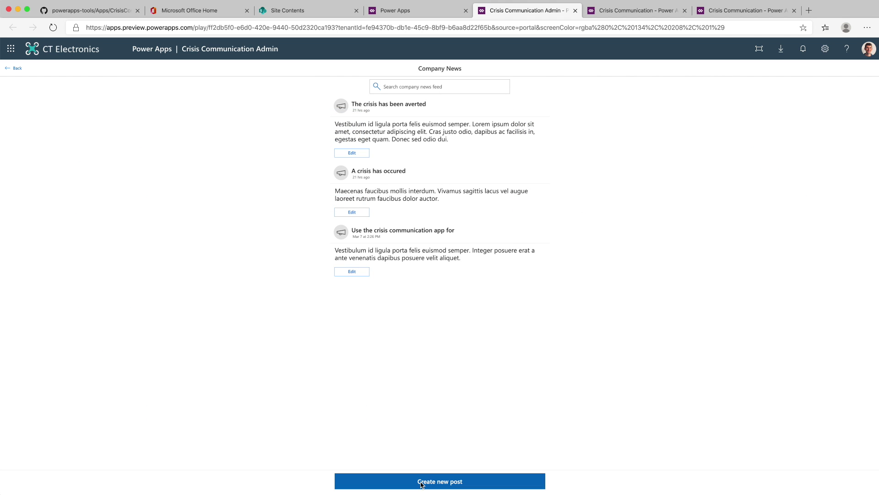
pyautogui.click(350, 103)
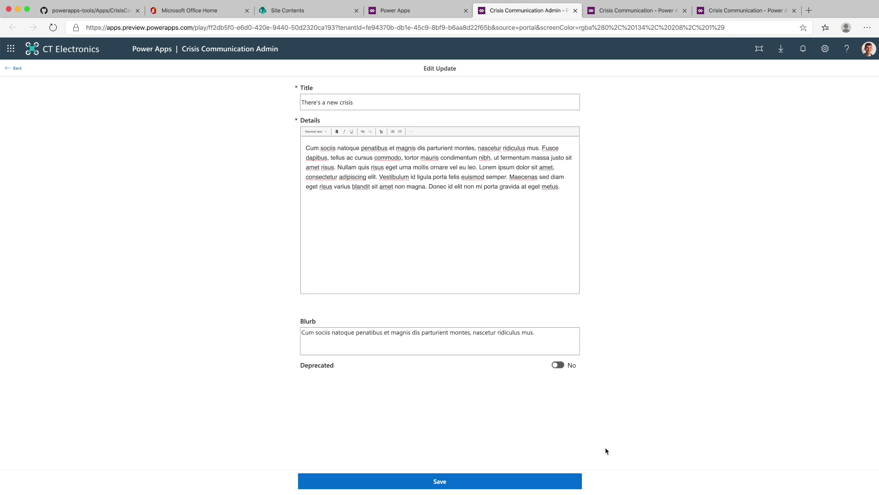
pyautogui.click(560, 488)
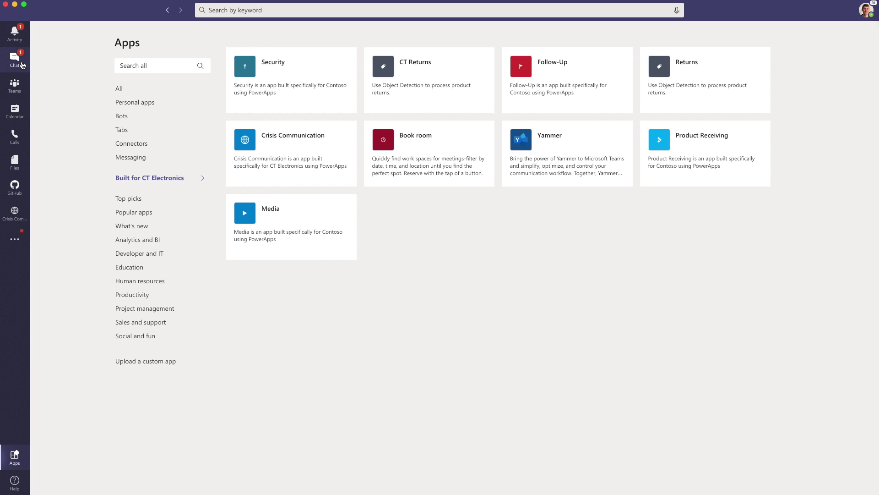
pyautogui.click(22, 65)
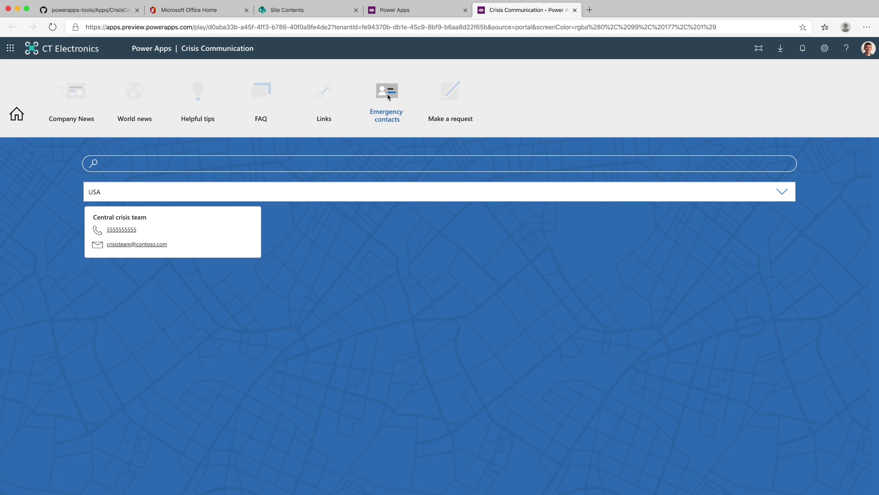
# Submit a request in the Crisis Communication app with the comment "I have a request".
pyautogui.click(451, 95)
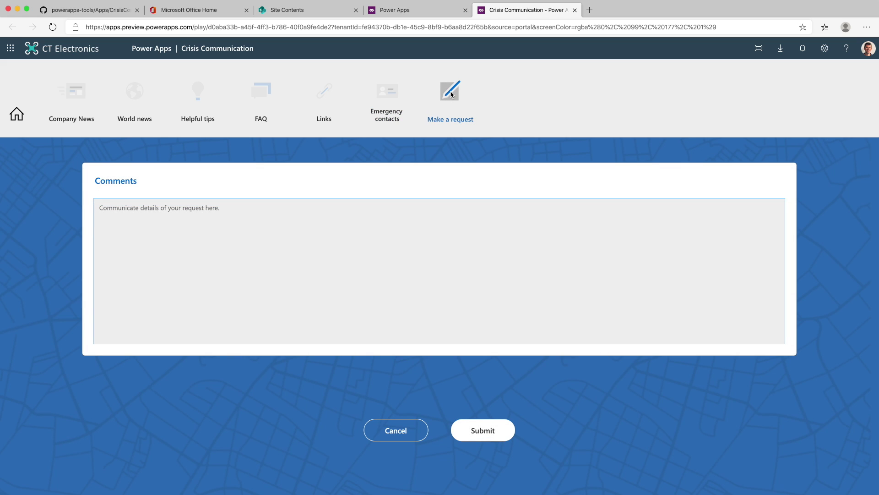
pyautogui.write('I have a request')
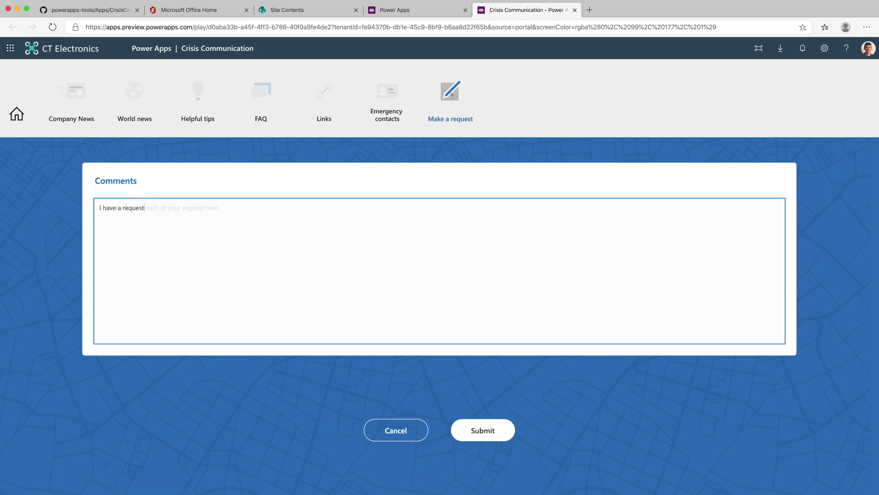
pyautogui.click(458, 428)
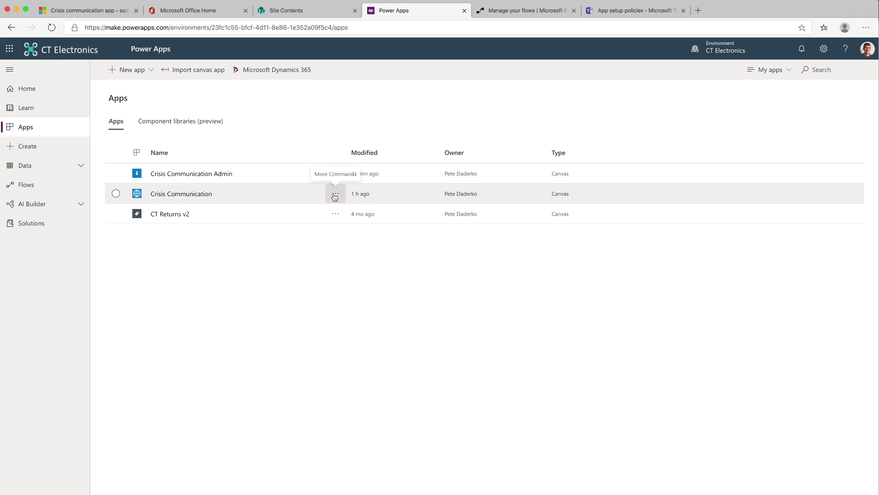
# Open the Crisis Communication app for editing and select the btnDateRange button on the Date Picker Screen.
pyautogui.click(335, 195)
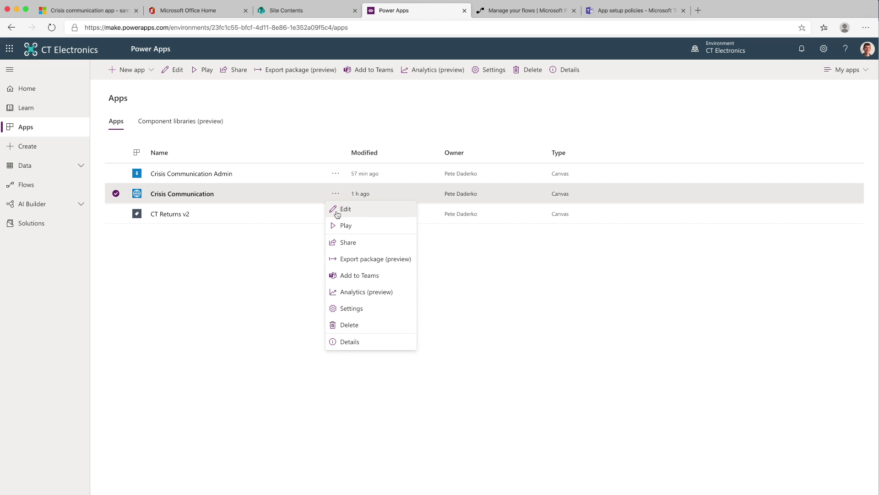
pyautogui.click(335, 209)
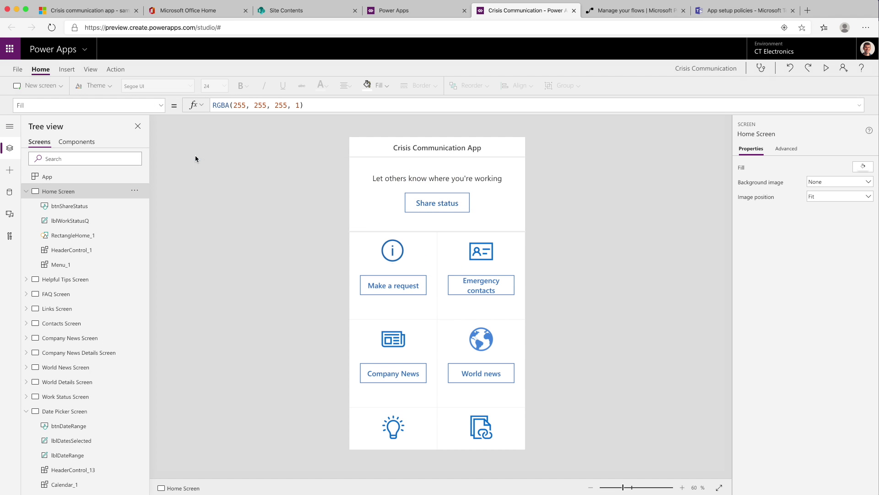
pyautogui.click(114, 161)
pyautogui.write('b')
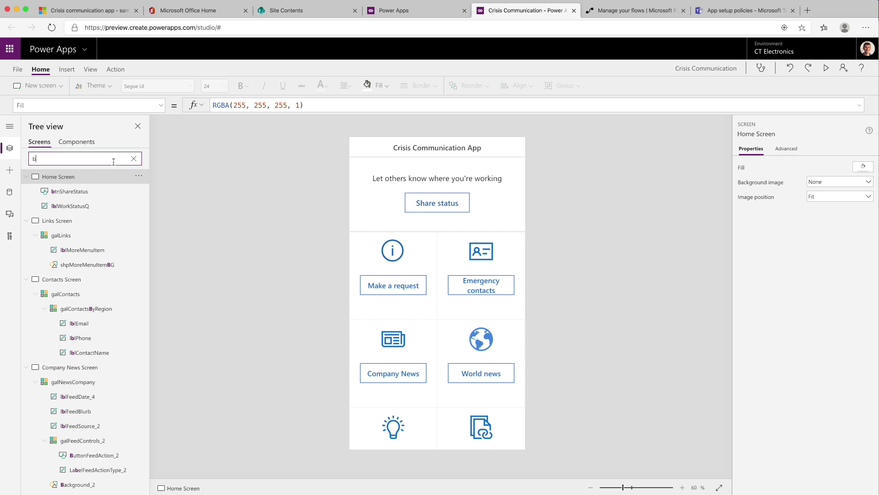
pyautogui.write('tndate')
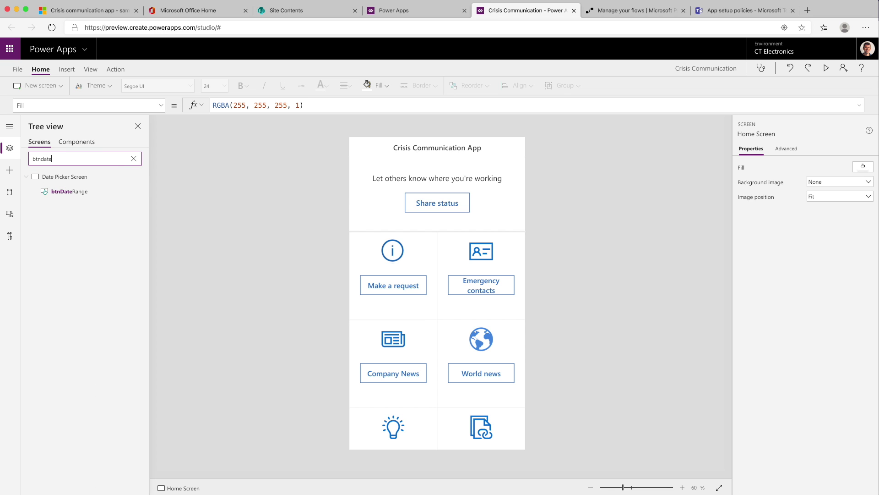
pyautogui.click(107, 192)
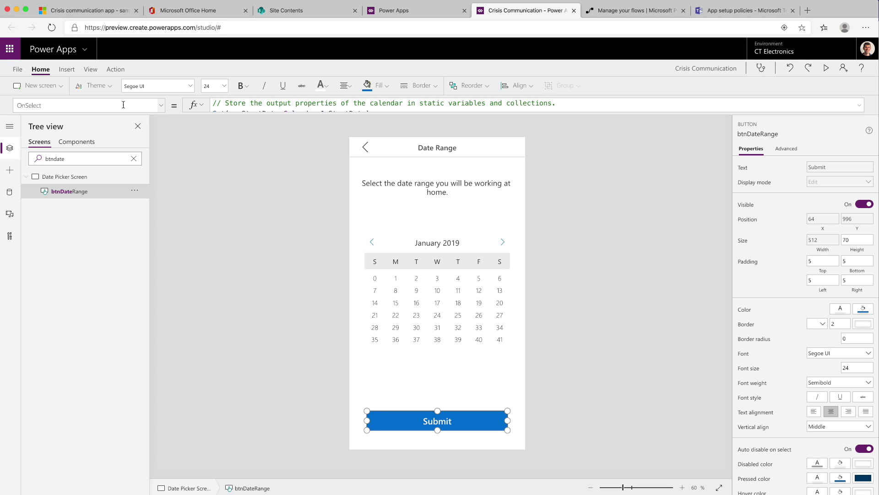
# In the button's OnSelect formula, replace the Latitude and Longitude values of the new work status record with Blank().
pyautogui.moveTo(377, 112); pyautogui.dragTo(377, 373)
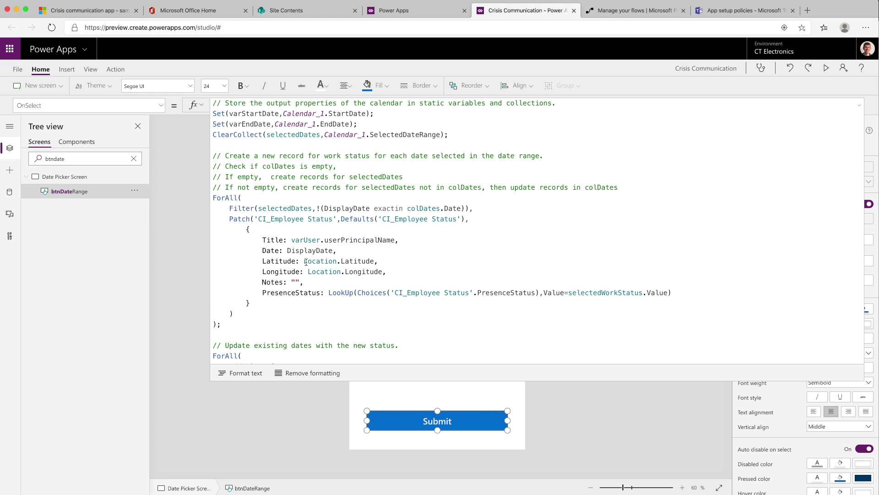
pyautogui.moveTo(310, 262); pyautogui.dragTo(367, 262)
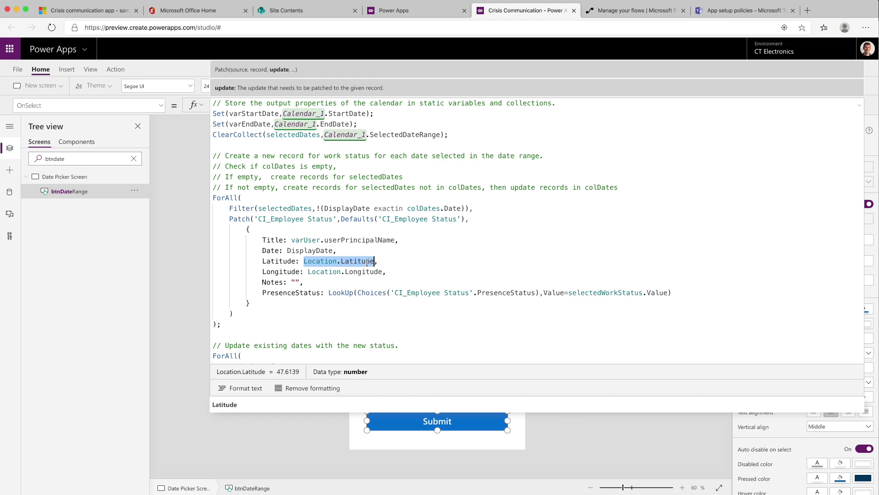
pyautogui.write('Blank(),')
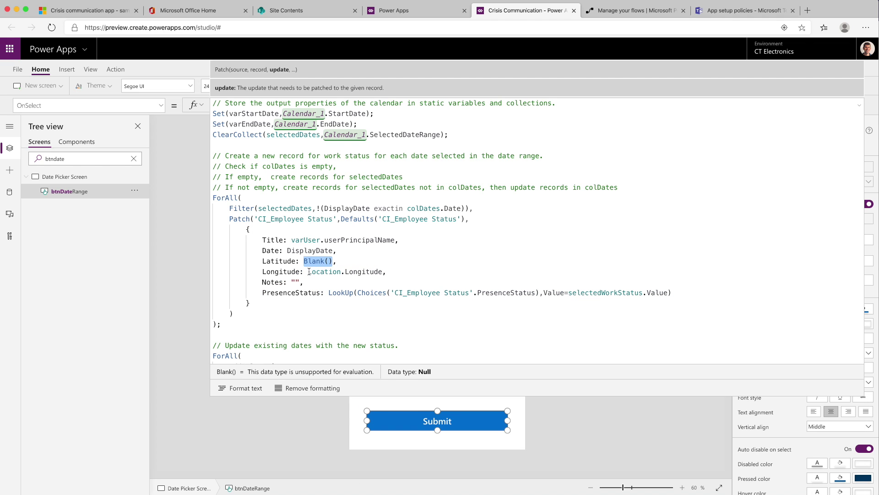
pyautogui.moveTo(308, 272); pyautogui.dragTo(384, 272)
pyautogui.write('Blank()')
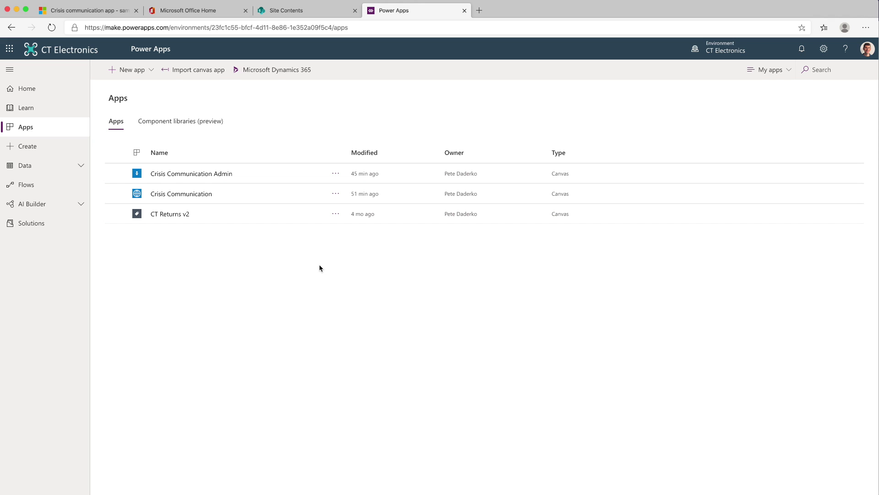
# Download the Crisis Communication app's package for adding it to Teams.
pyautogui.click(336, 193)
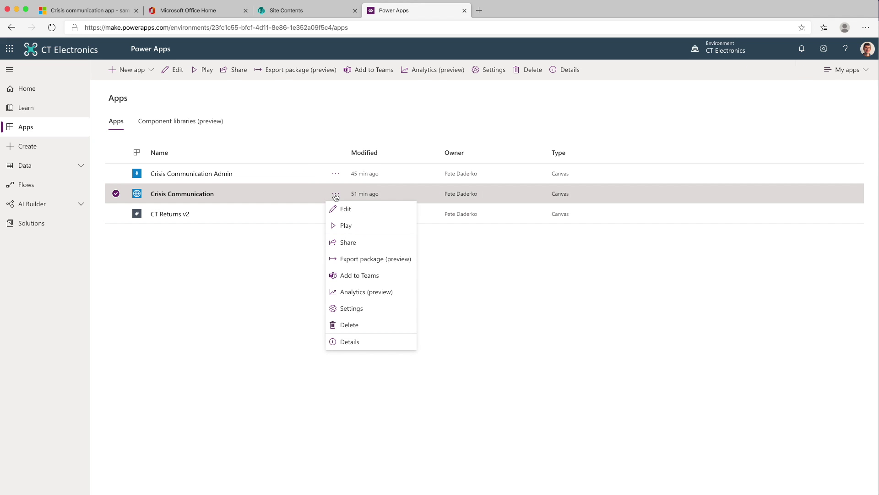
pyautogui.click(345, 277)
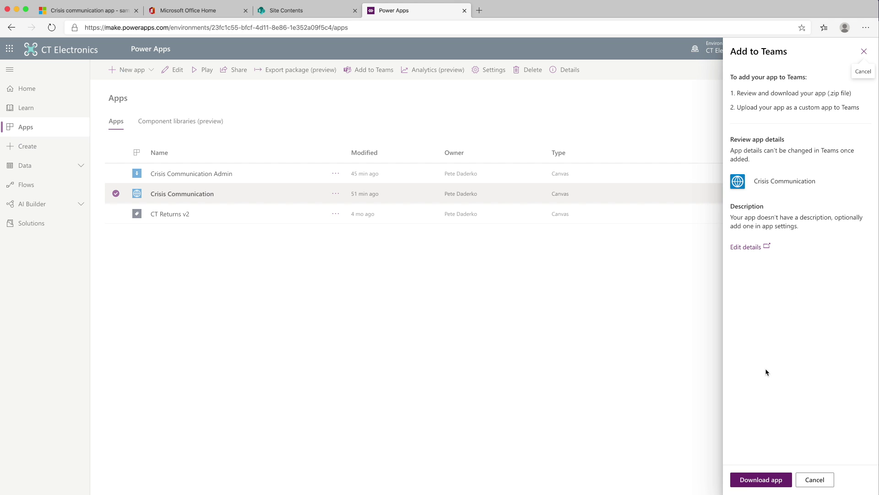
pyautogui.click(747, 485)
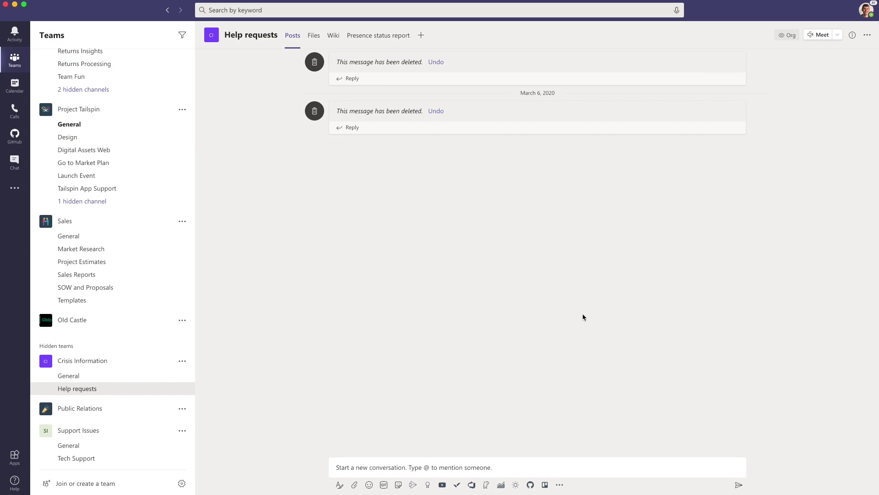
# Switch to Microsoft Teams and upload Crisis Communication.zip as a custom app for CT Electronics.
pyautogui.click(10, 453)
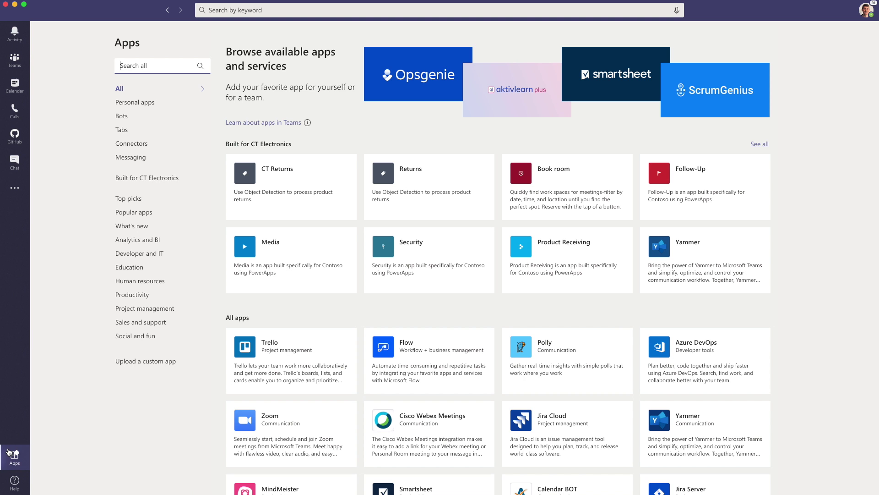
pyautogui.click(138, 366)
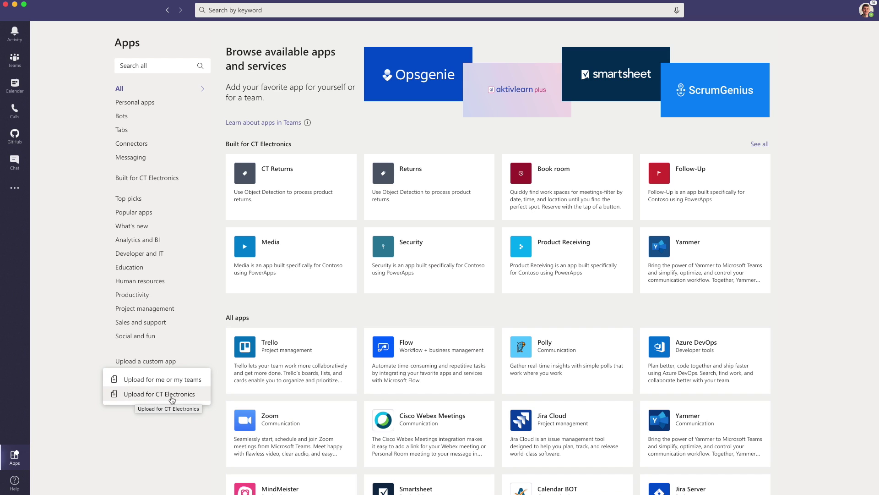
pyautogui.click(171, 399)
pyautogui.click(392, 106)
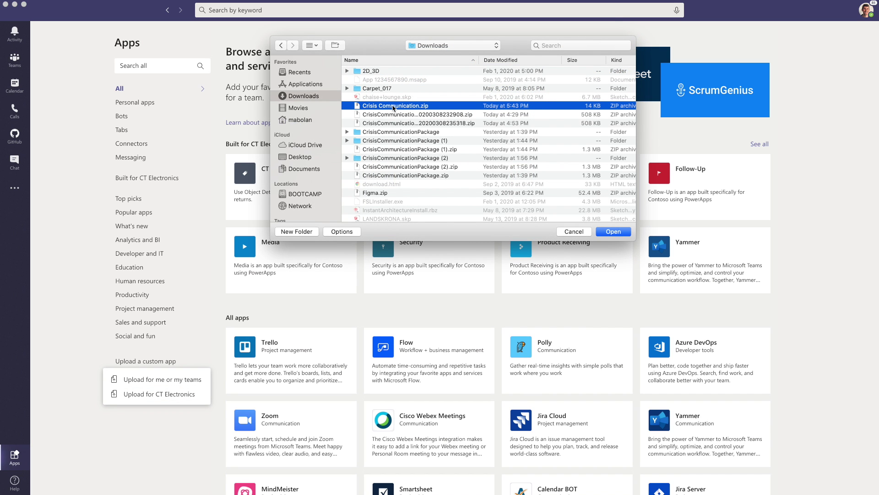
pyautogui.click(614, 232)
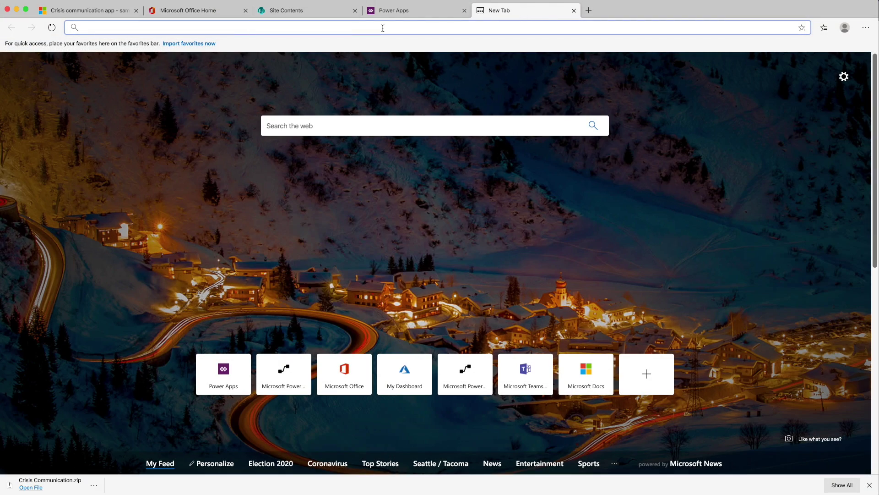
# Go to admin.teams.microsoft.com in the browser and open the Global (Org-wide default) app setup policy.
pyautogui.write('admin.teams.')
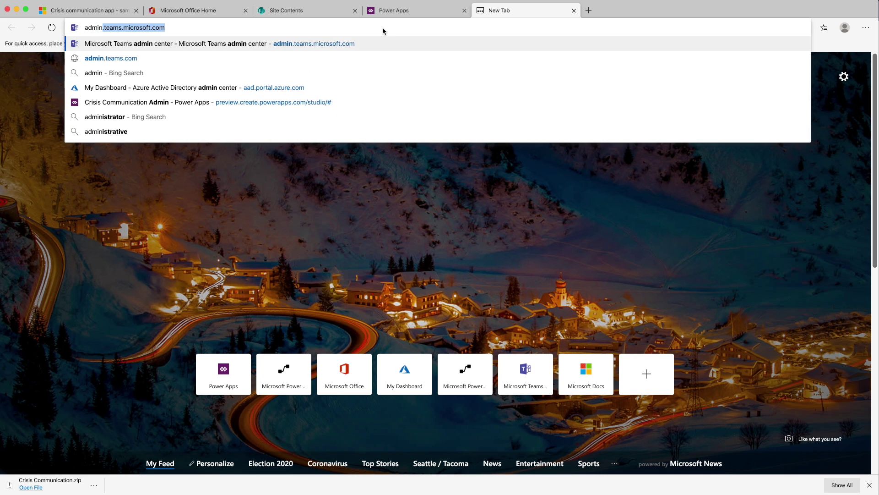
pyautogui.write('mi')
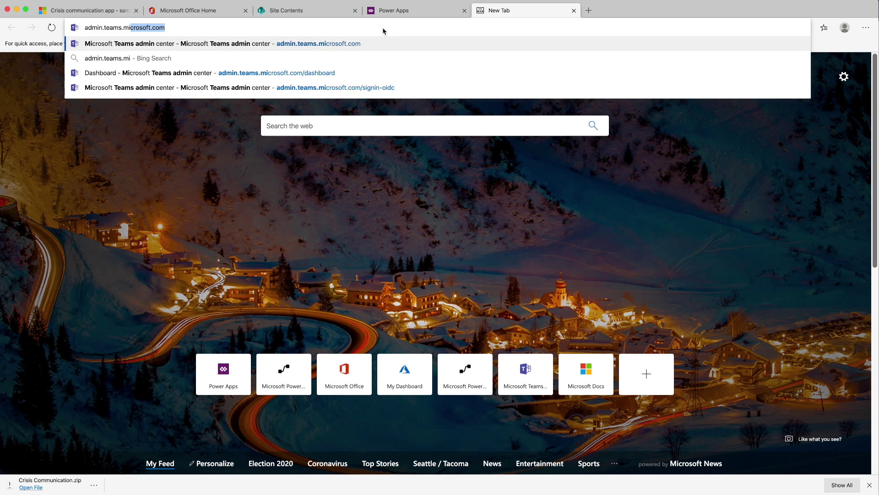
pyautogui.press('Return')
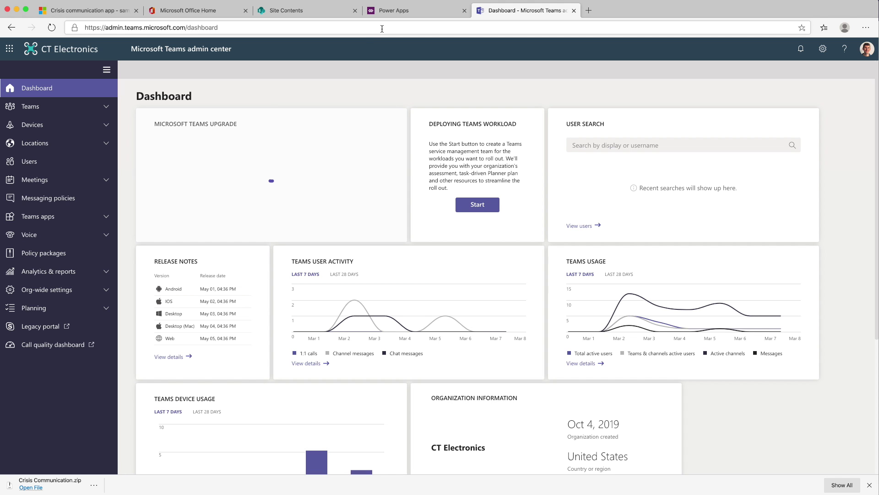
pyautogui.click(87, 219)
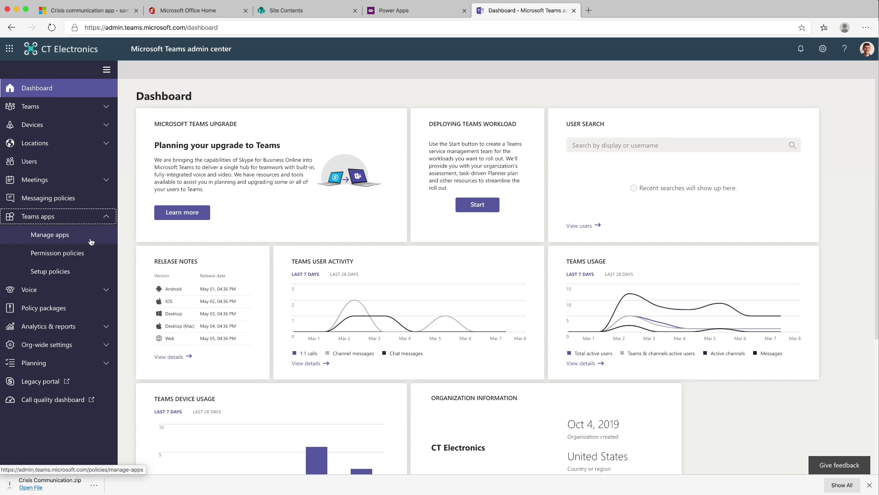
pyautogui.click(69, 273)
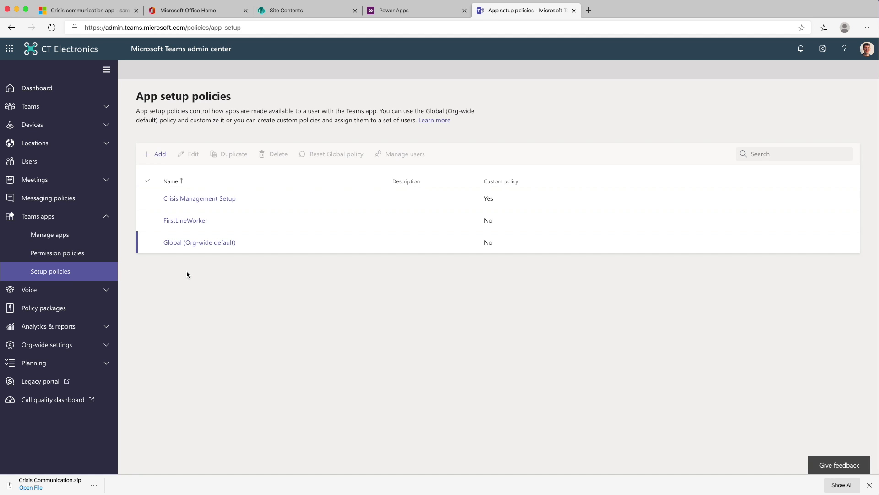
pyautogui.click(185, 243)
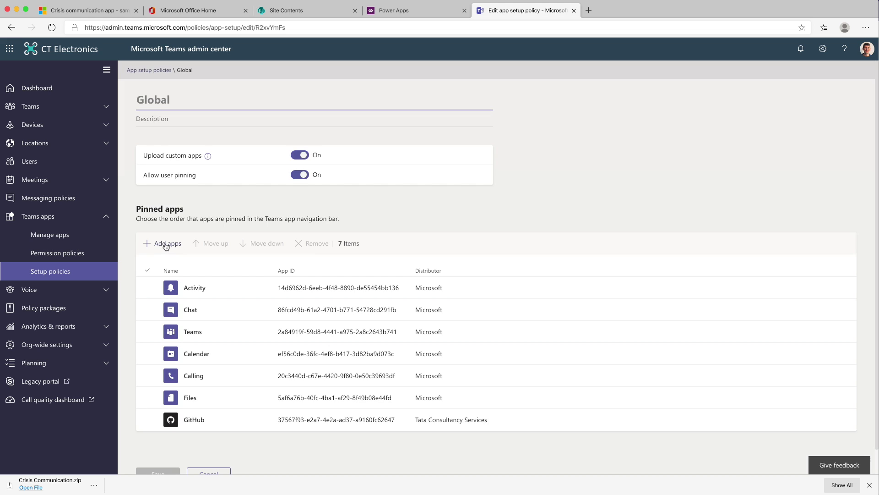
# Search for "crisis comm" and add the Crisis Communication app to the Global policy's pinned apps.
pyautogui.click(164, 244)
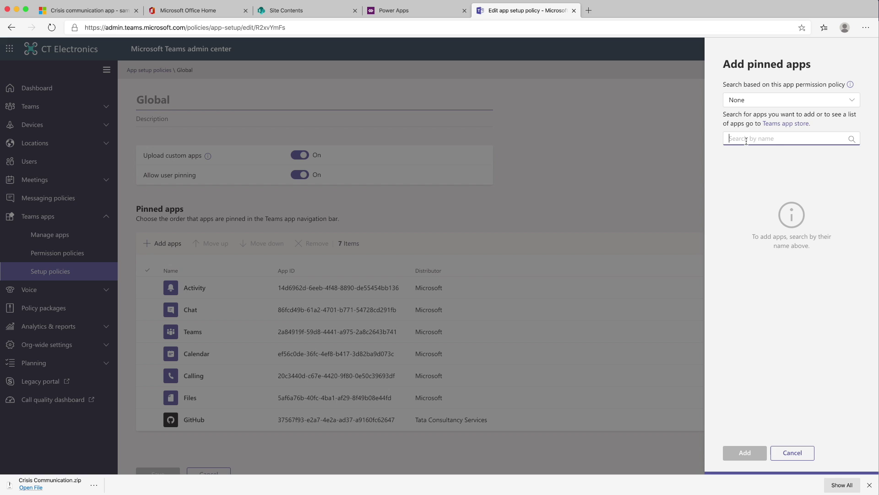
pyautogui.write('crisis comm')
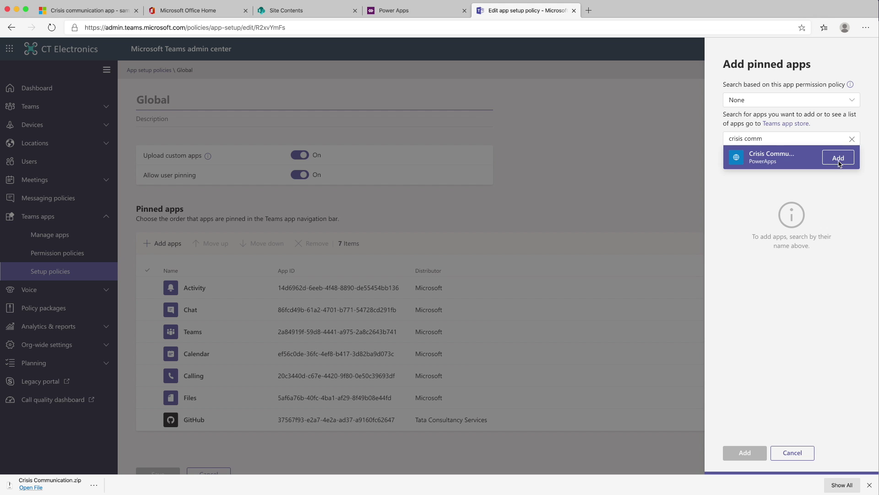
pyautogui.click(838, 161)
pyautogui.click(745, 453)
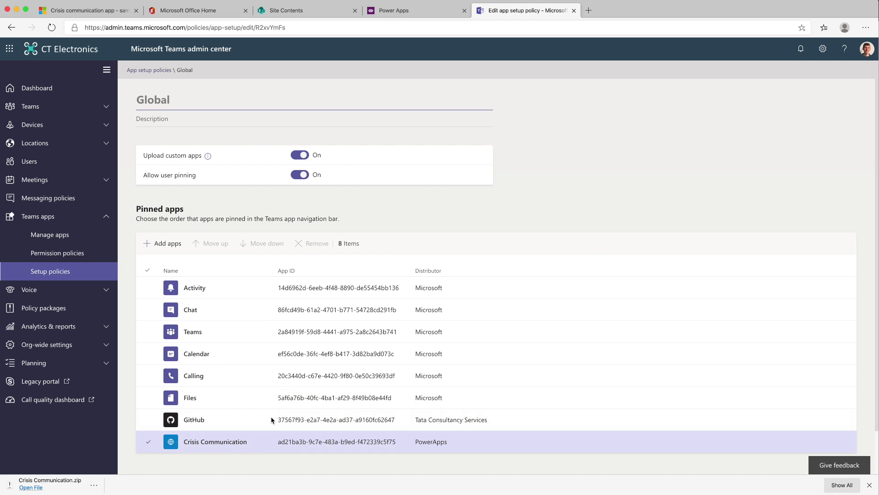
# Move Crisis Communication two places up in the pinned apps order and back down again.
pyautogui.click(149, 443)
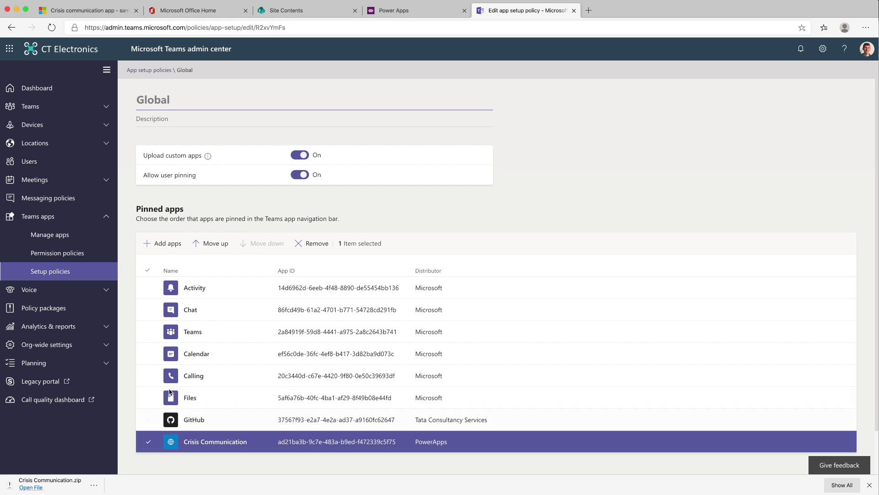
pyautogui.click(204, 248)
pyautogui.click(205, 248)
pyautogui.click(256, 244)
pyautogui.click(256, 244)
# Save the Global app setup policy.
pyautogui.scroll(-1, 224, 244)
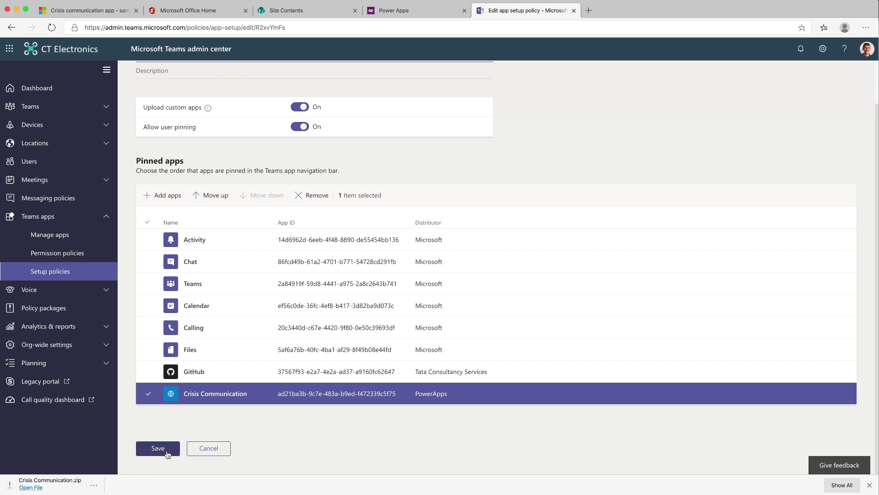
pyautogui.click(158, 448)
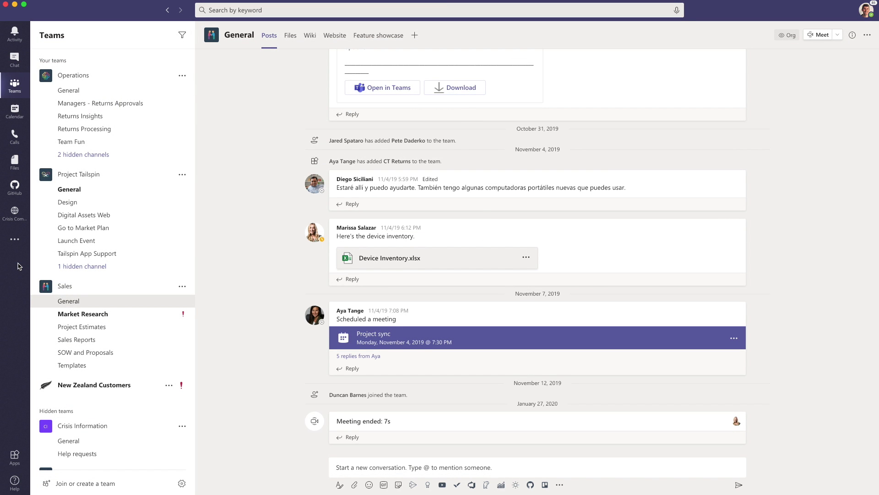
# Open the pinned Crisis Communication app in Teams, then its entry among the apps built for CT Electronics.
pyautogui.click(15, 217)
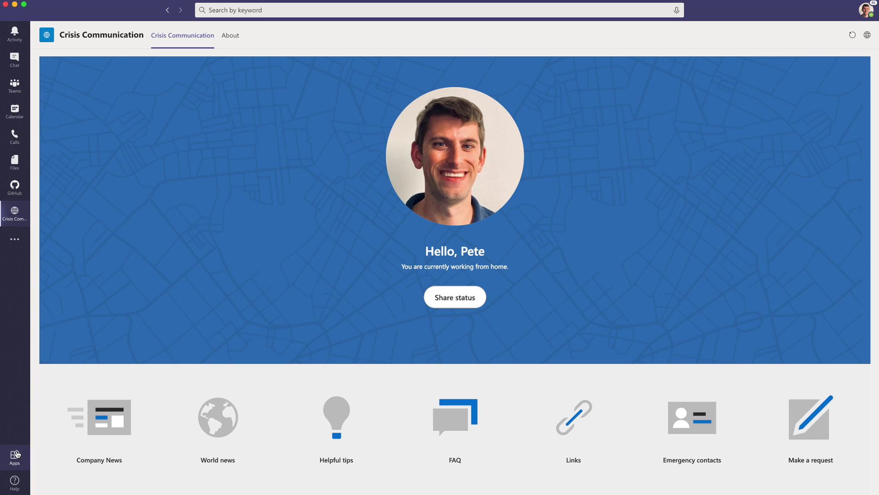
pyautogui.click(15, 455)
pyautogui.click(141, 184)
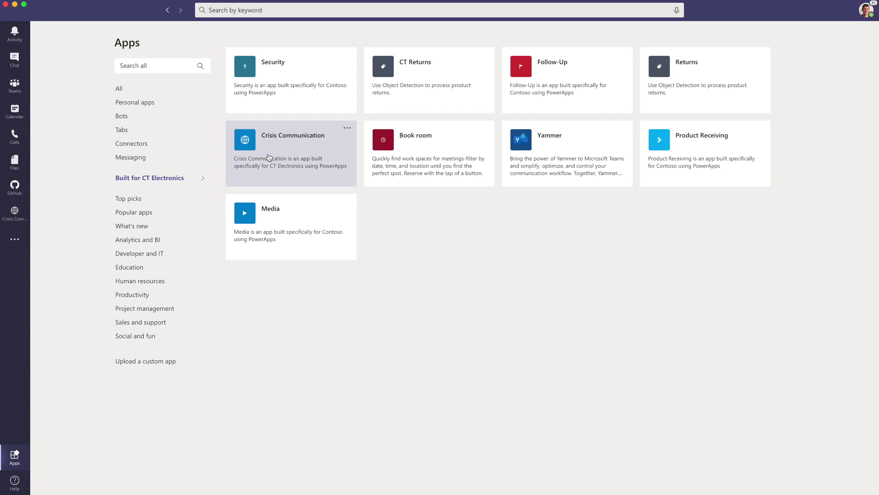
pyautogui.click(269, 158)
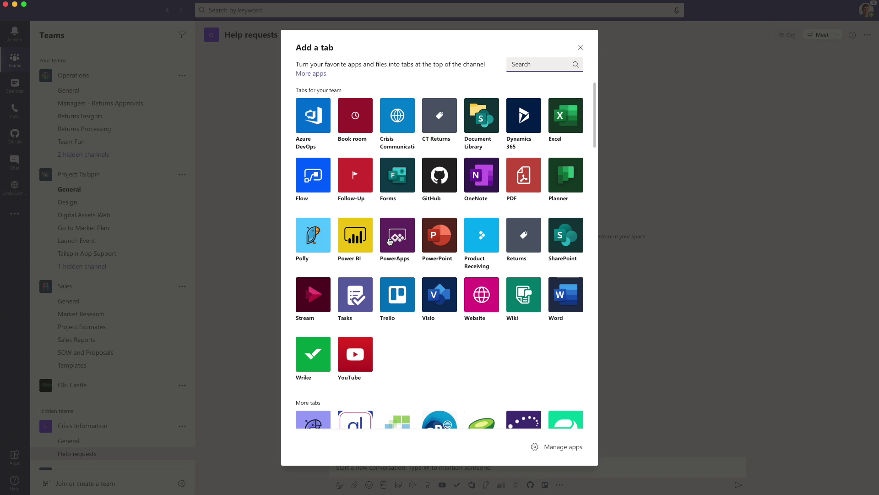
# Add a PowerApps tab with the Crisis Communication Admin app to the Help requests channel.
pyautogui.click(389, 241)
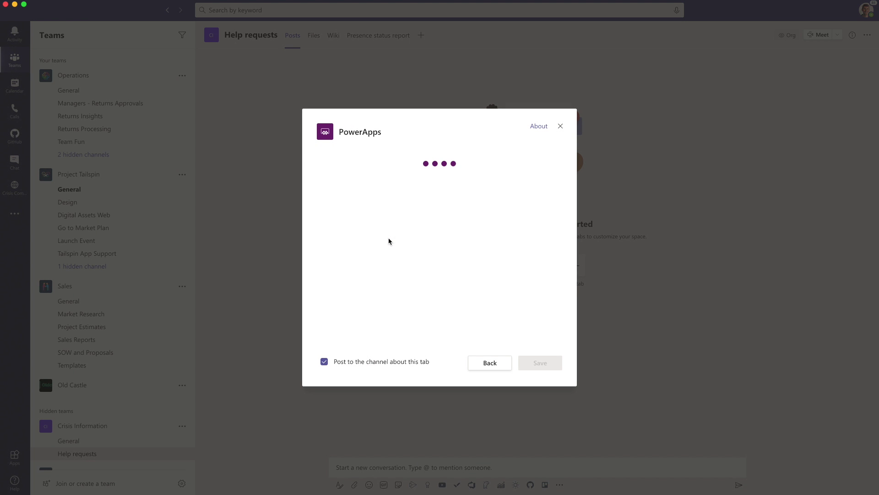
pyautogui.click(392, 175)
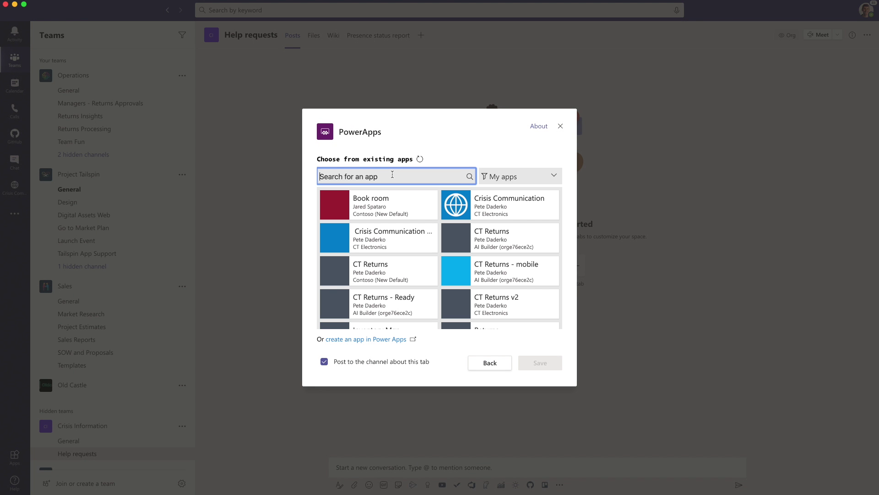
pyautogui.write('crisis')
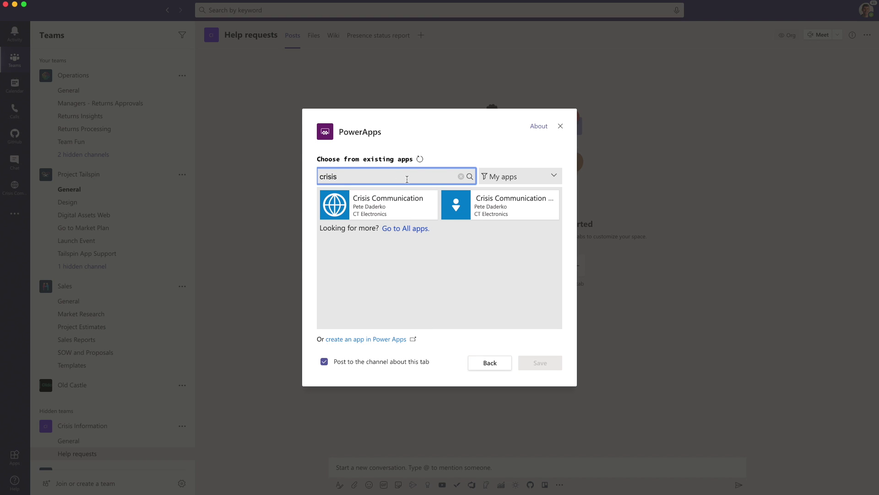
pyautogui.click(486, 202)
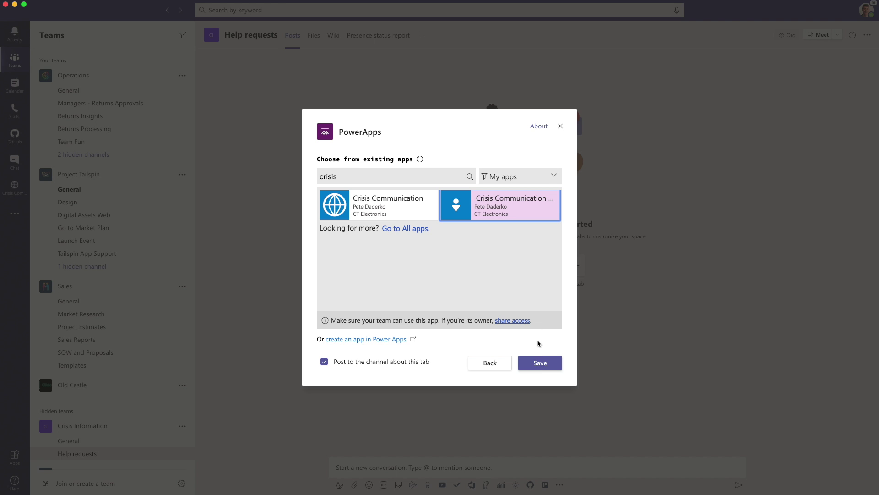
pyautogui.click(538, 368)
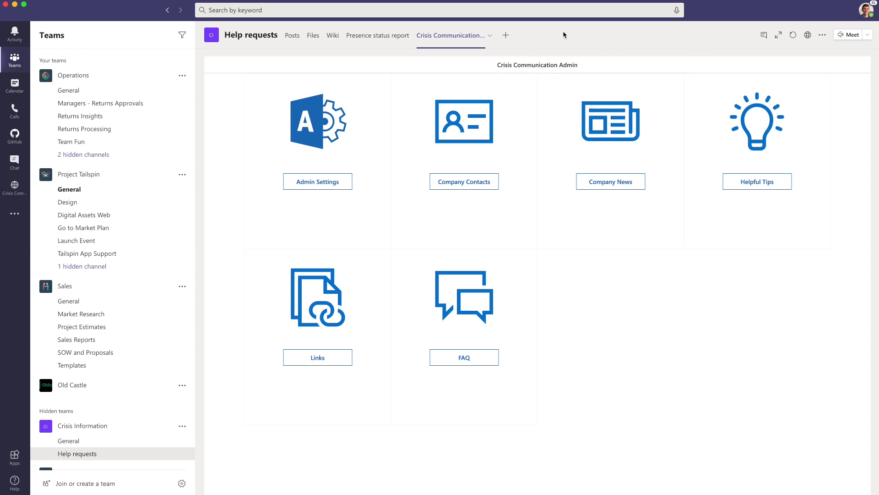
# Add a Power BI tab to the Help requests channel with the Presence status report from the Crisis Communication App workspace.
pyautogui.click(506, 40)
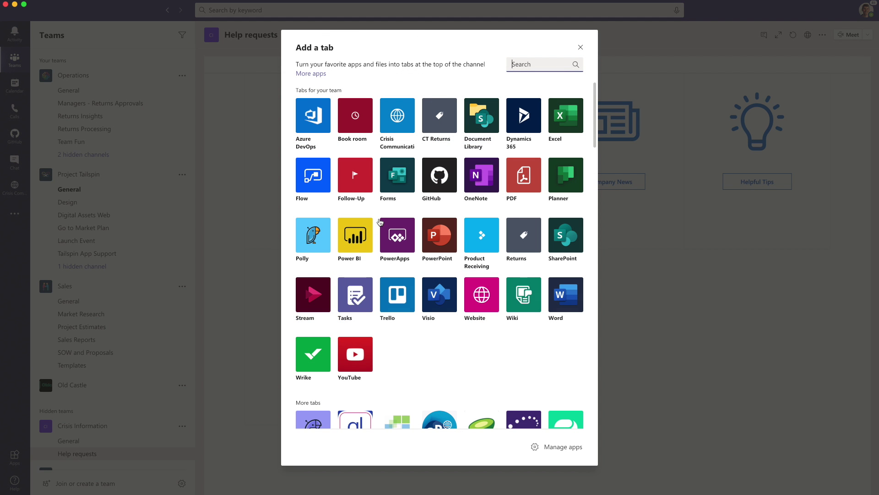
pyautogui.click(359, 236)
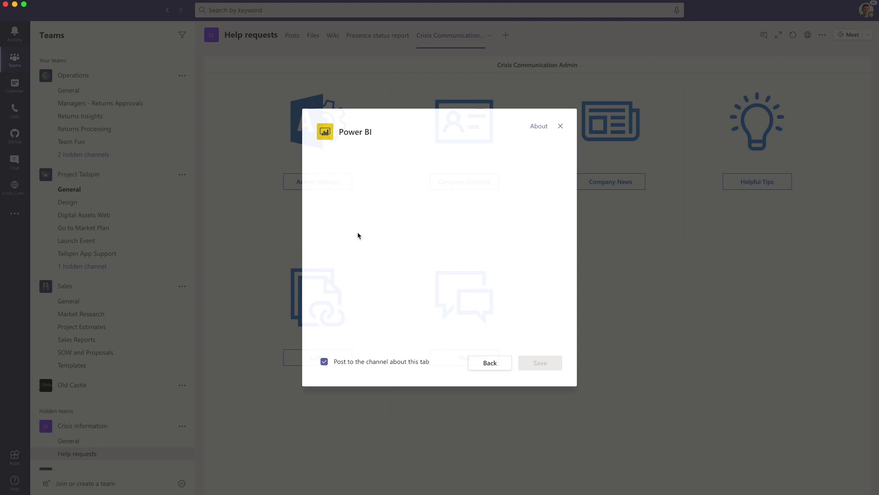
pyautogui.click(323, 256)
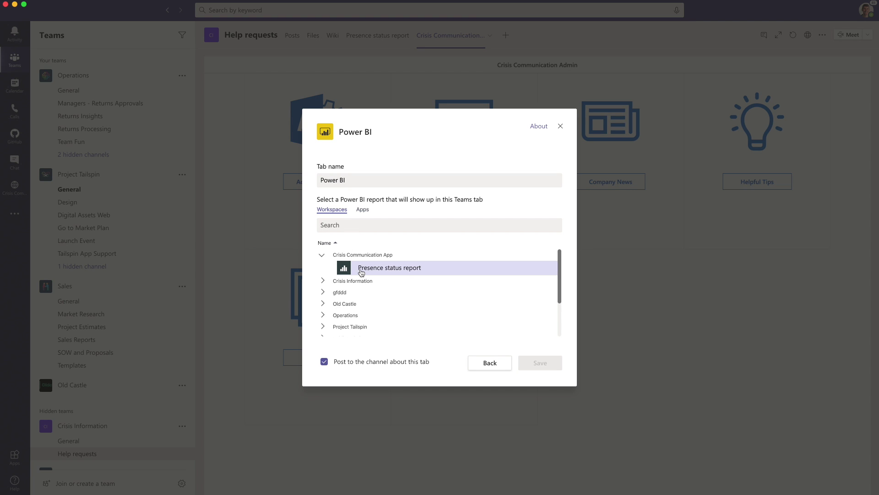
pyautogui.click(362, 273)
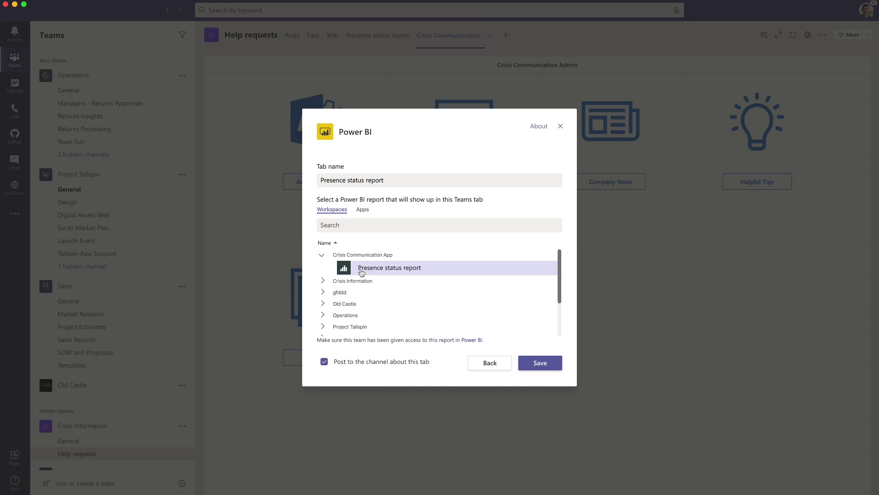
pyautogui.click(540, 363)
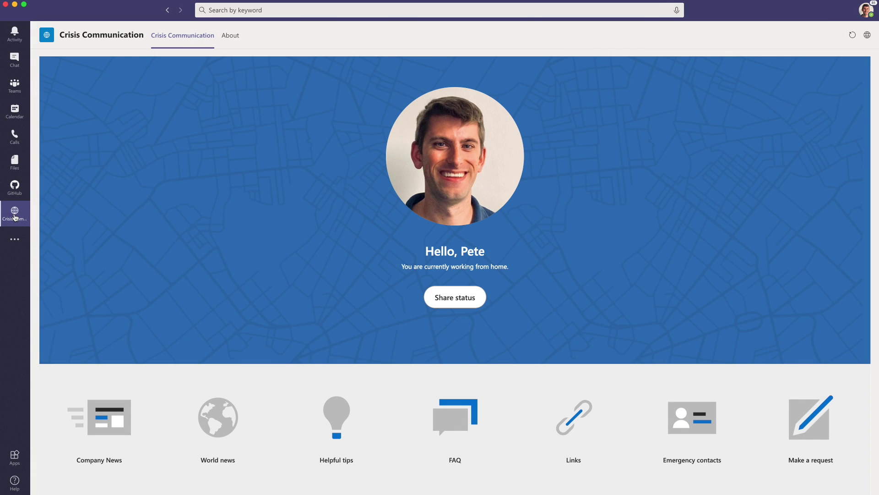